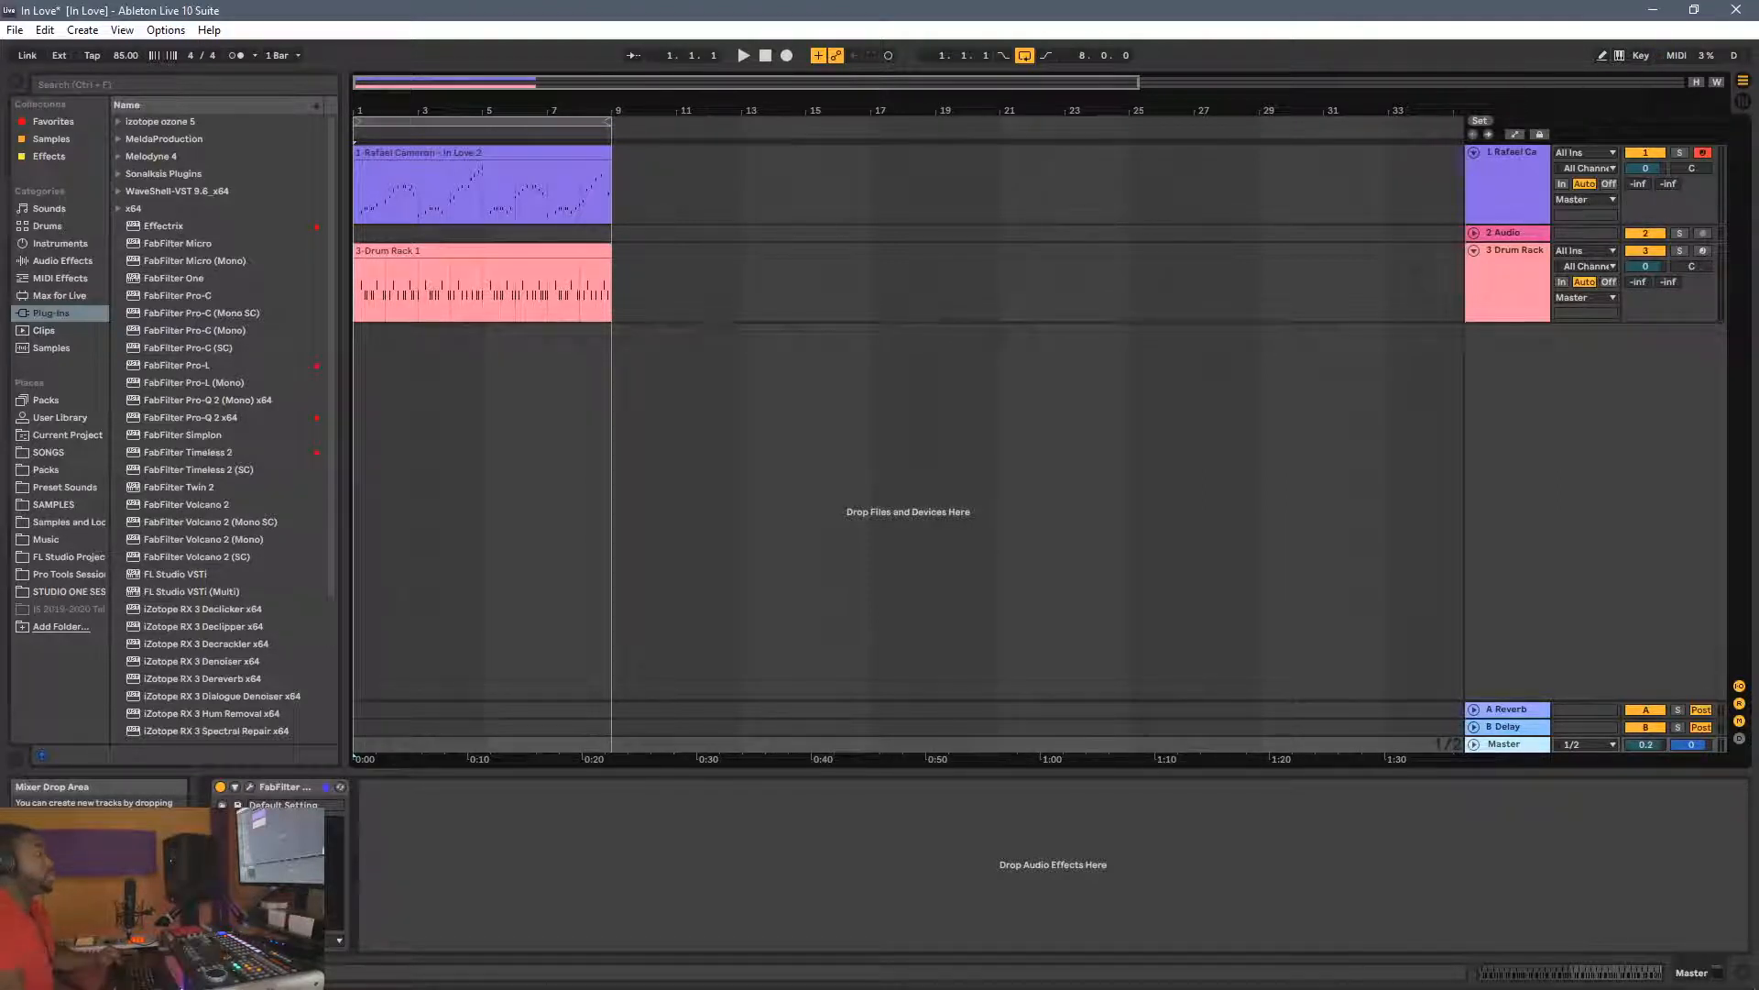
Step: Switch to the M32 Edit Routing window and examine the Ultranet output assignments across the mix bus, direct out channel and direct out FX sources
mouse_move(480, 986)
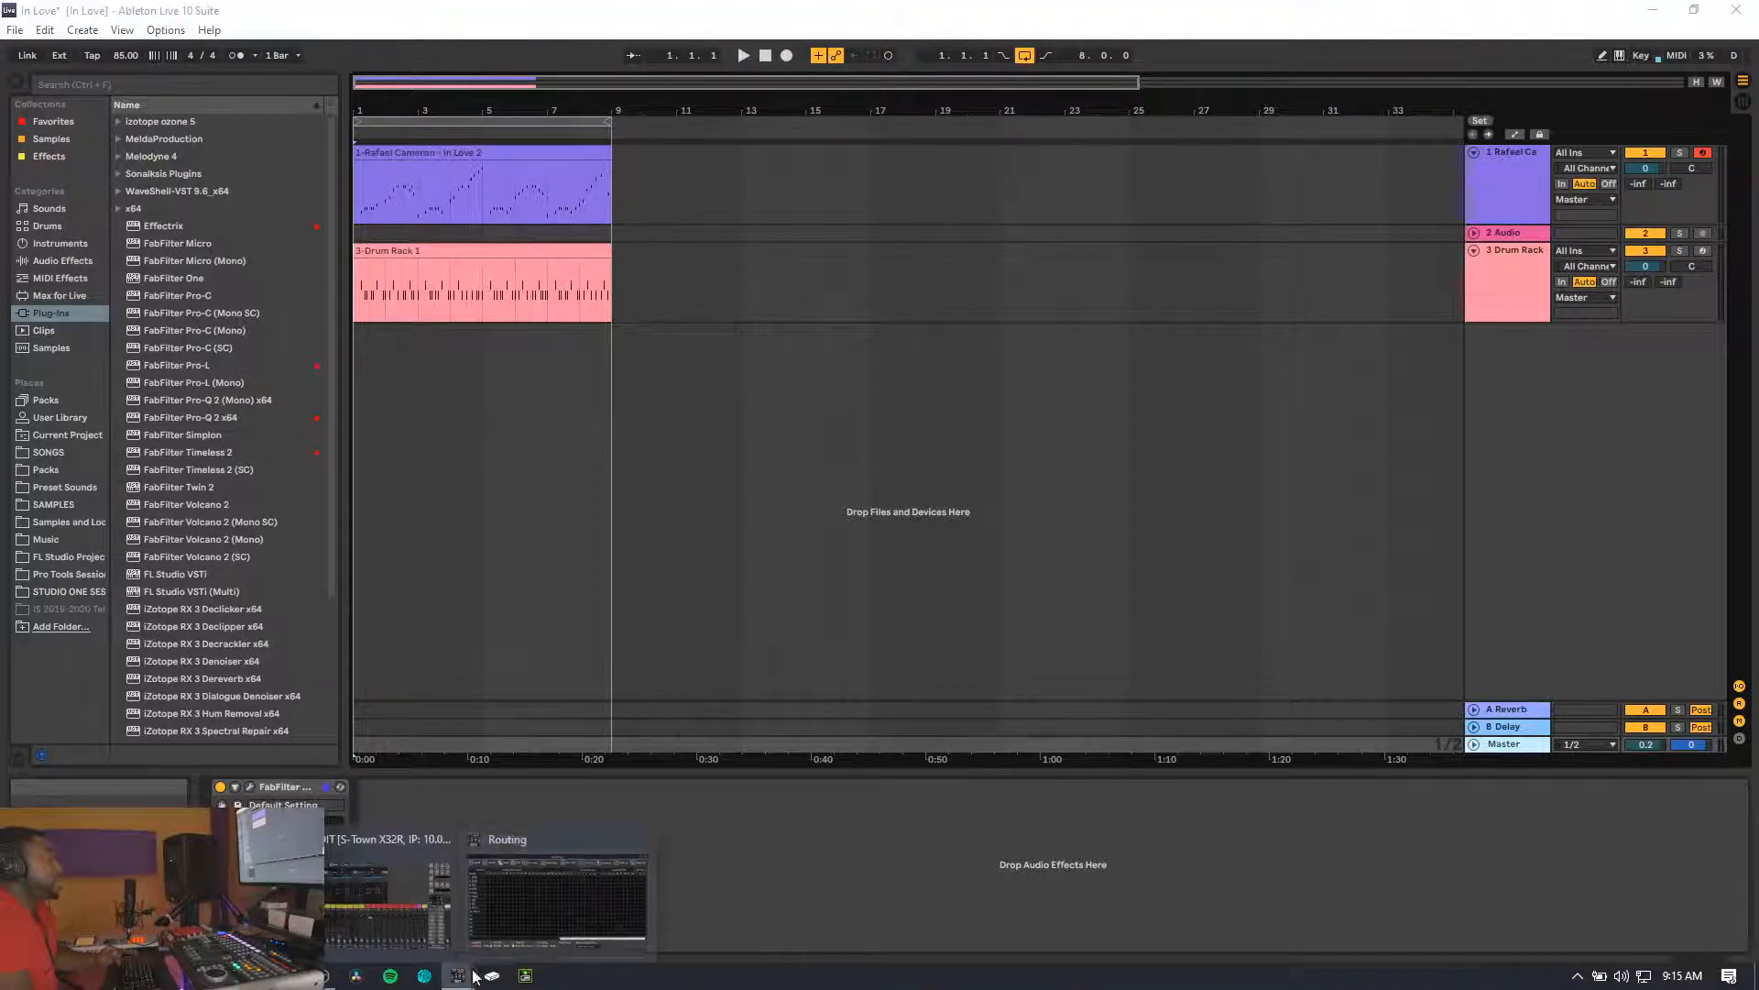
click(616, 911)
scroll(1008, 495, left, 10)
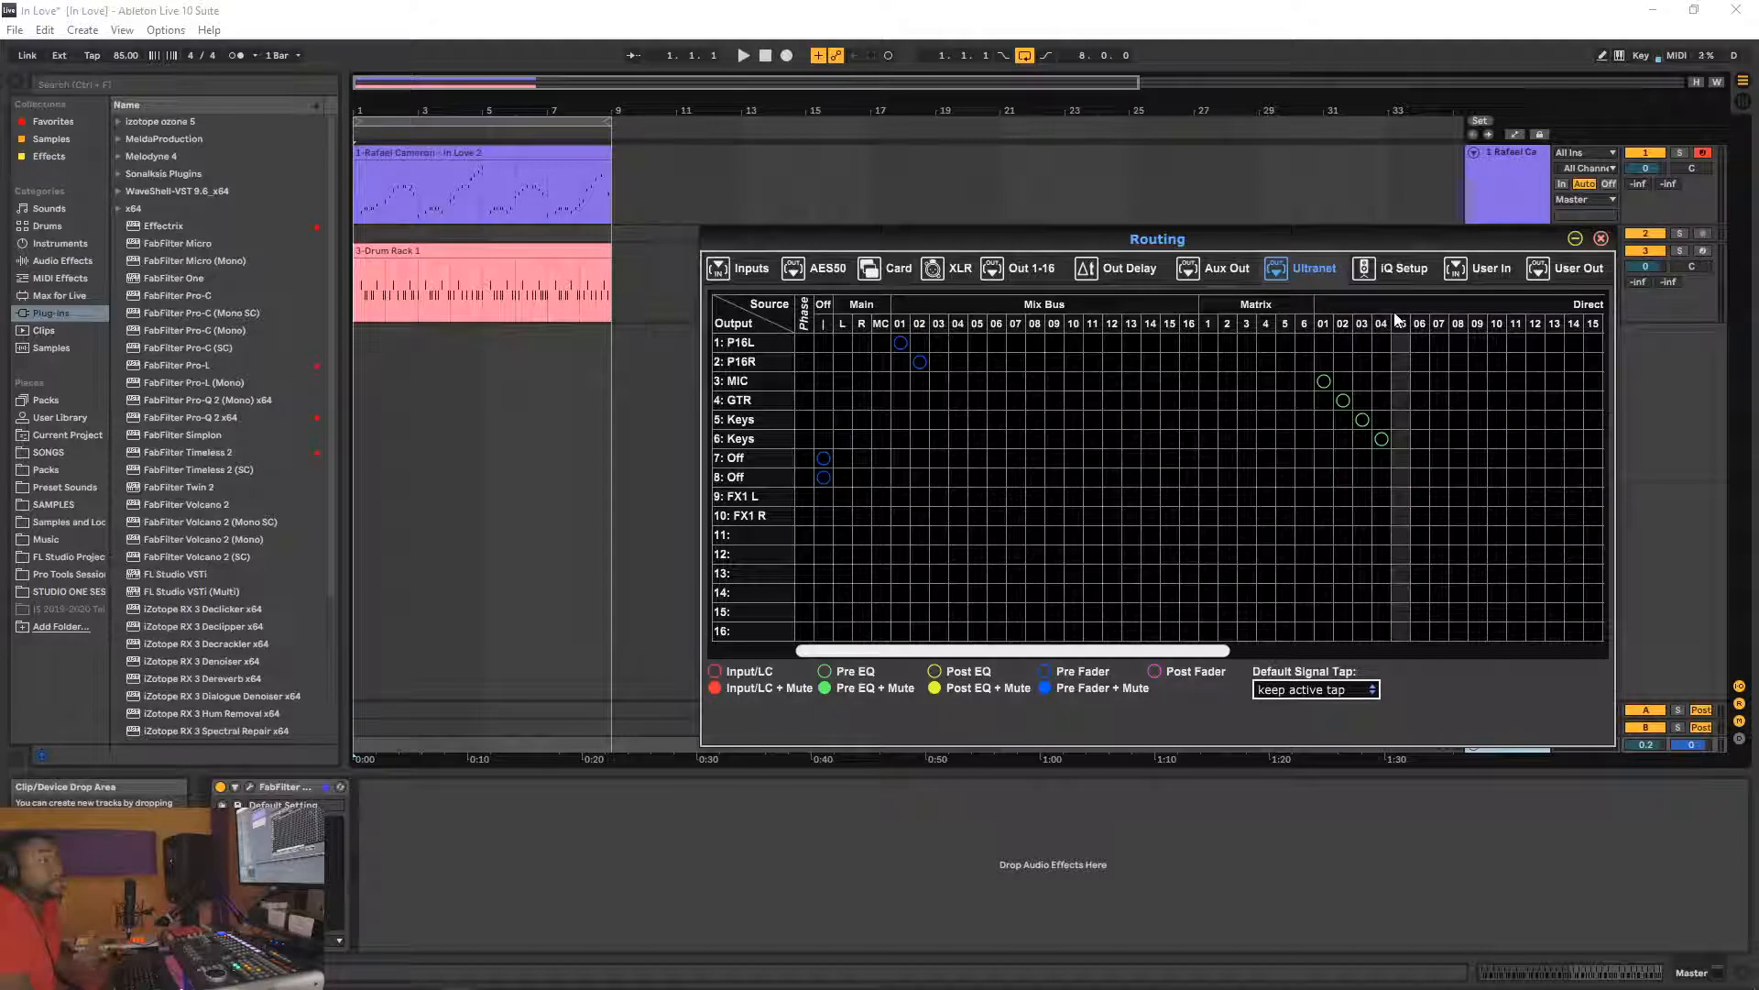
click(916, 364)
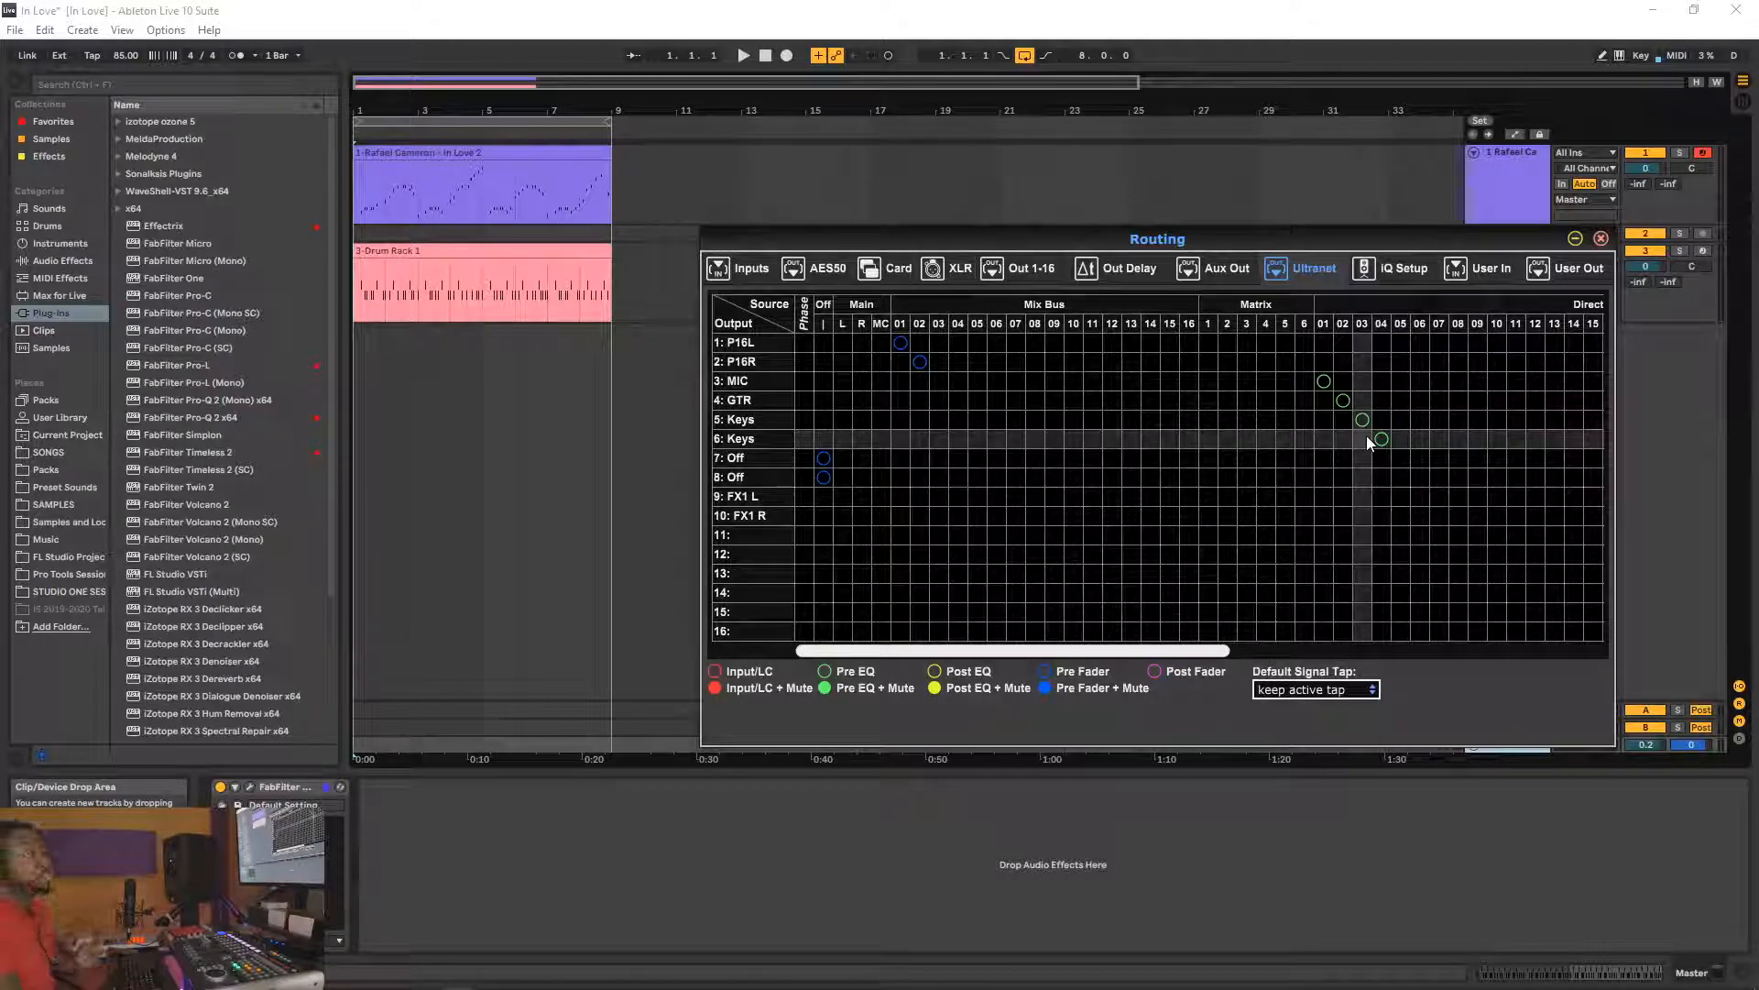
scroll(1366, 436, right, 2)
scroll(1366, 437, right, 5)
scroll(1338, 441, left, 7)
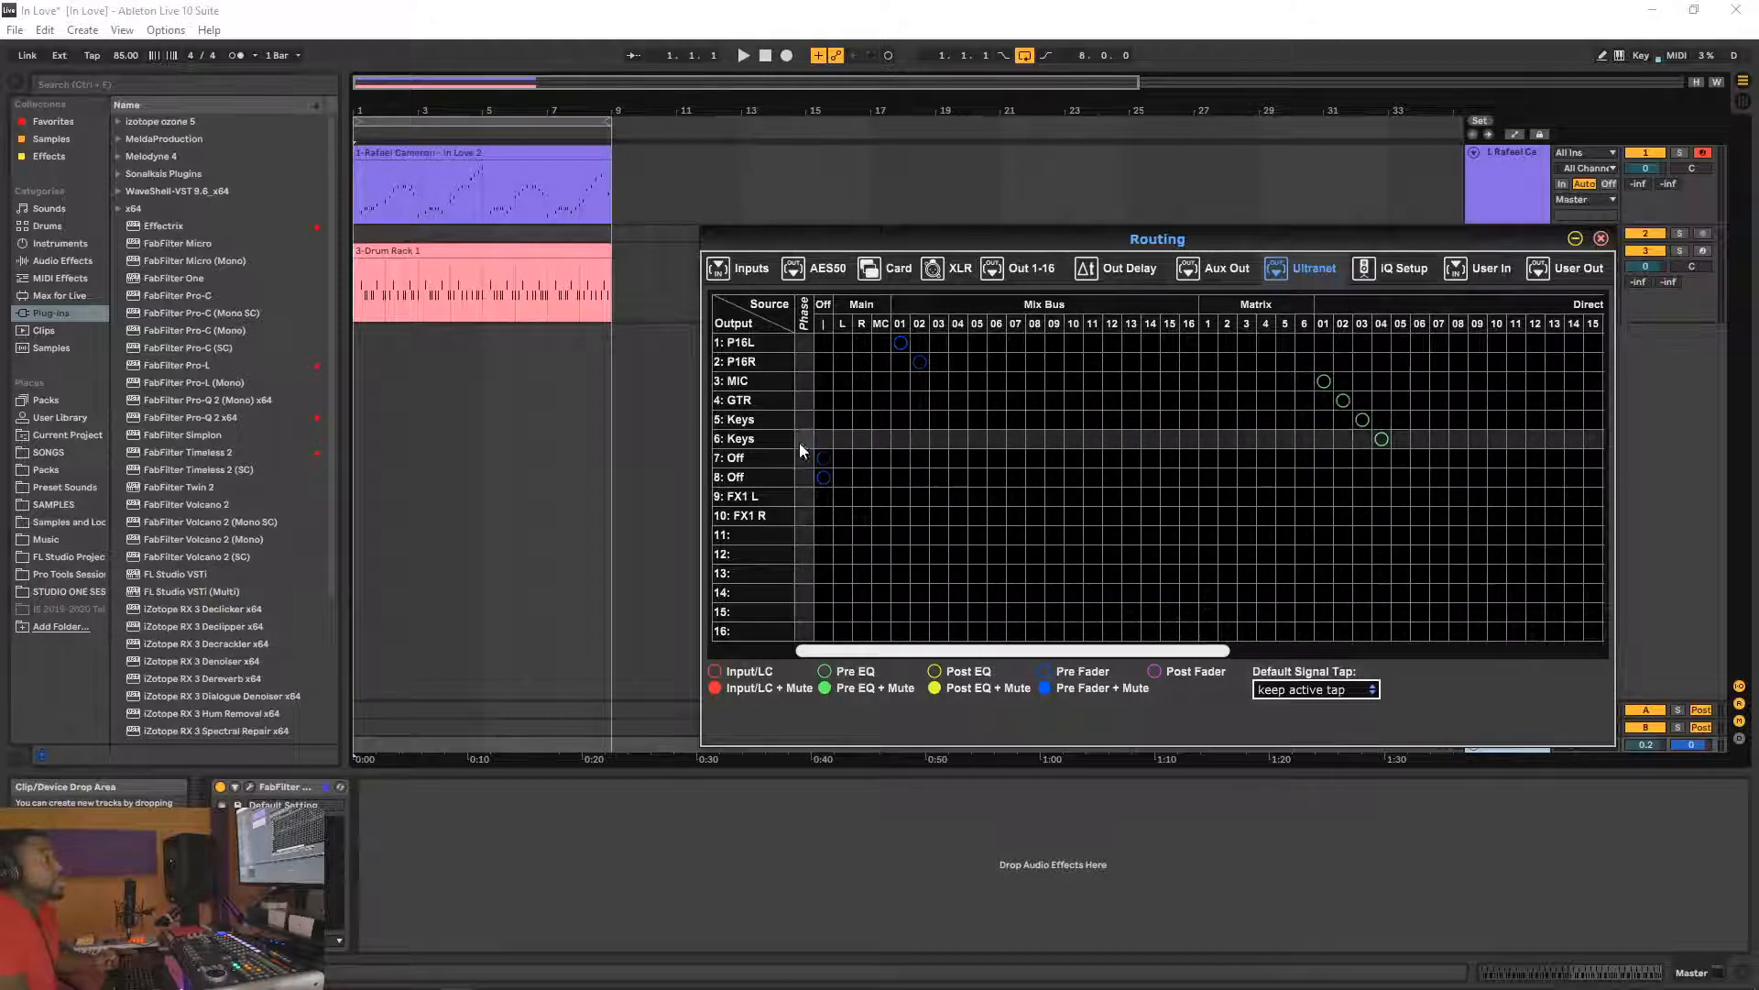
scroll(913, 497, right, 12)
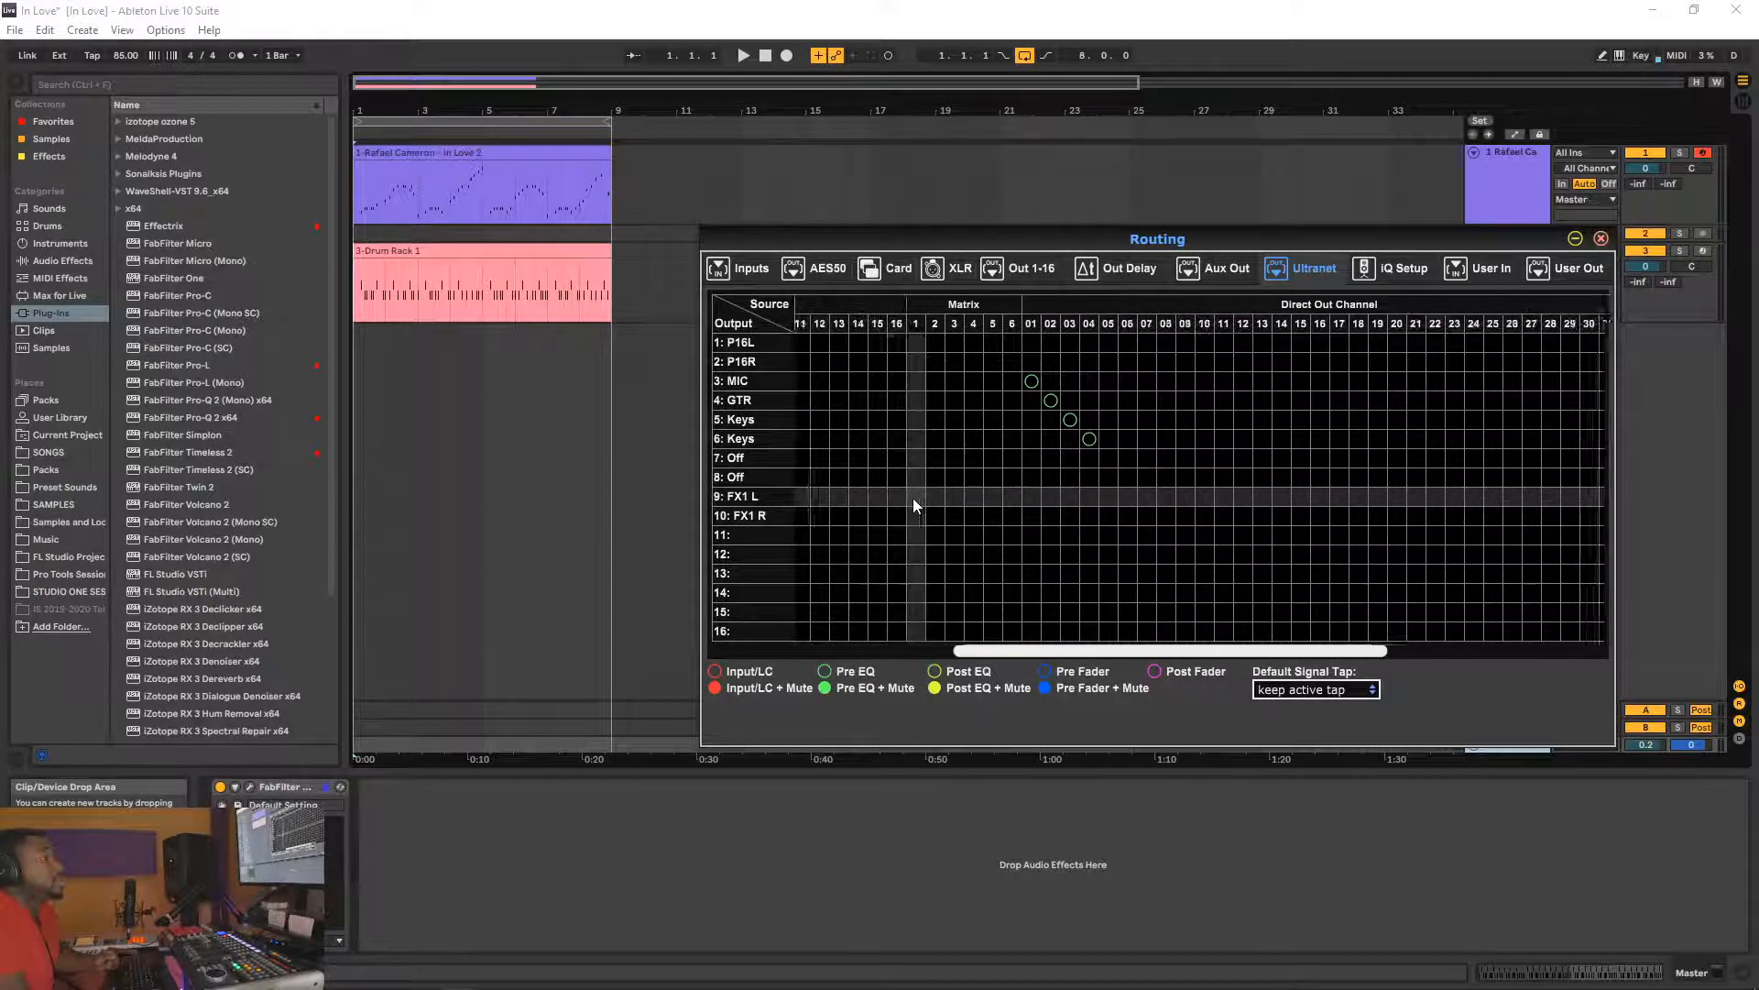
scroll(915, 497, right, 3)
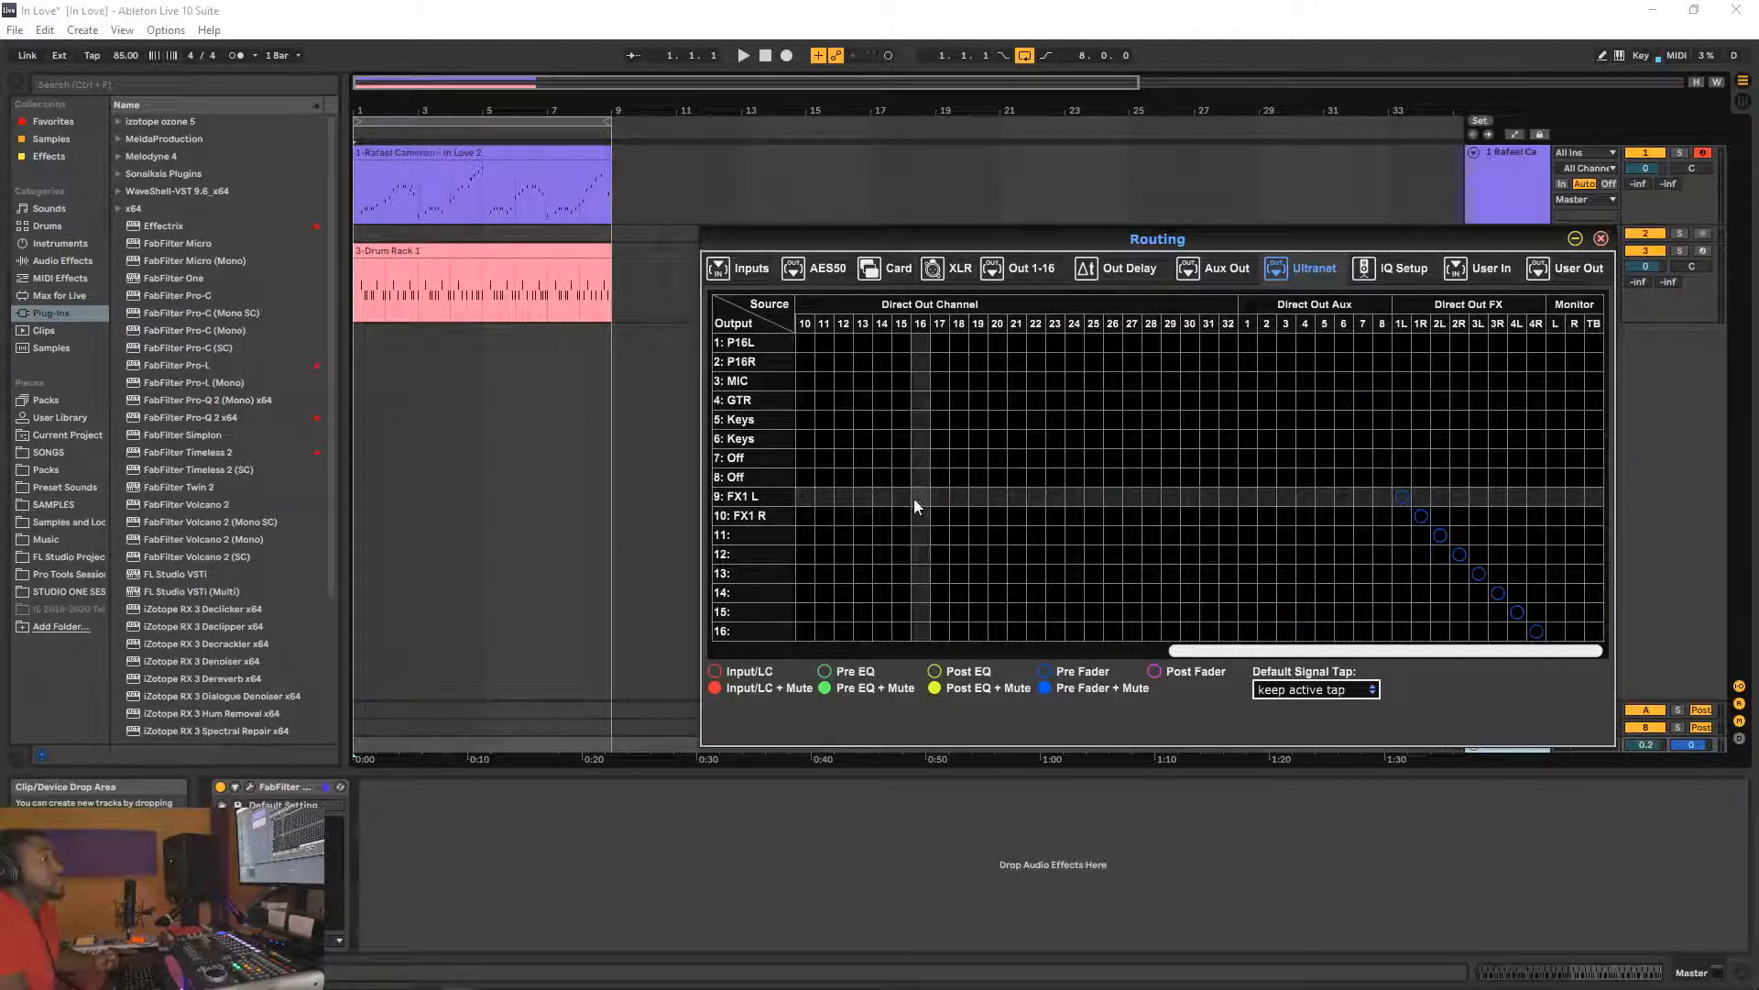
scroll(969, 535, left, 10)
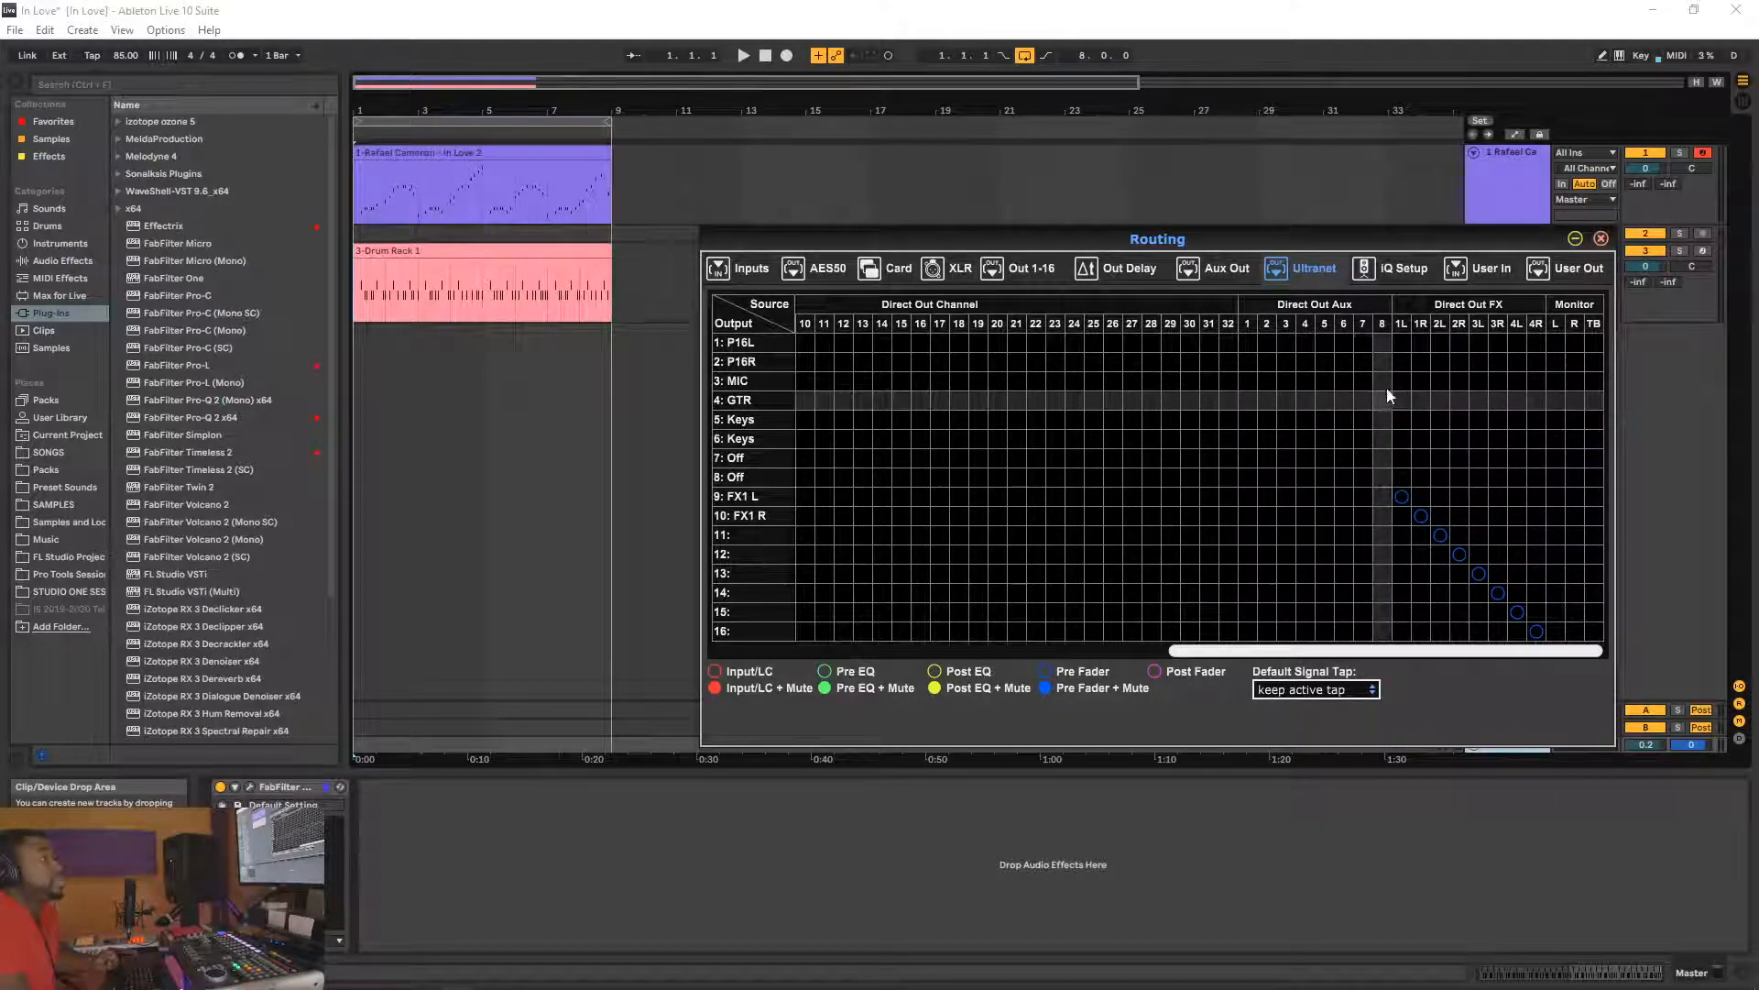
scroll(935, 451, right, 10)
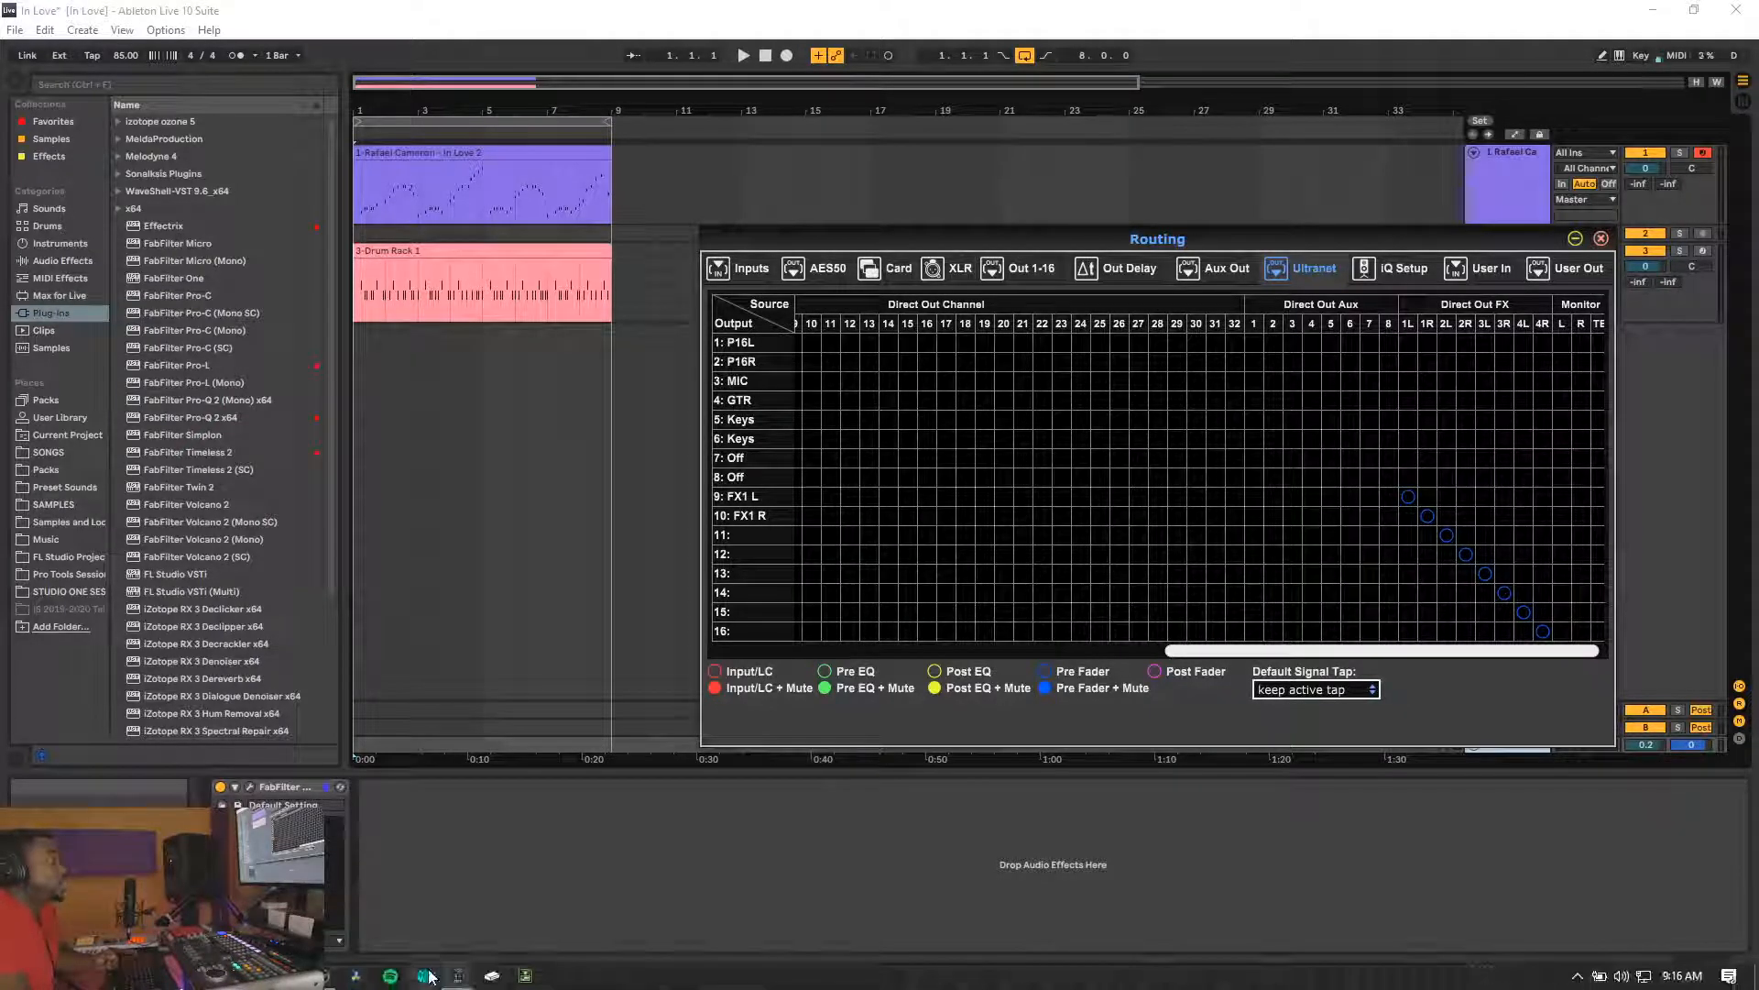
Step: Bring the main M32 Edit mixer forward and place the Routing window below its FX 1–4 slots to compare them
mouse_move(457, 973)
click(429, 934)
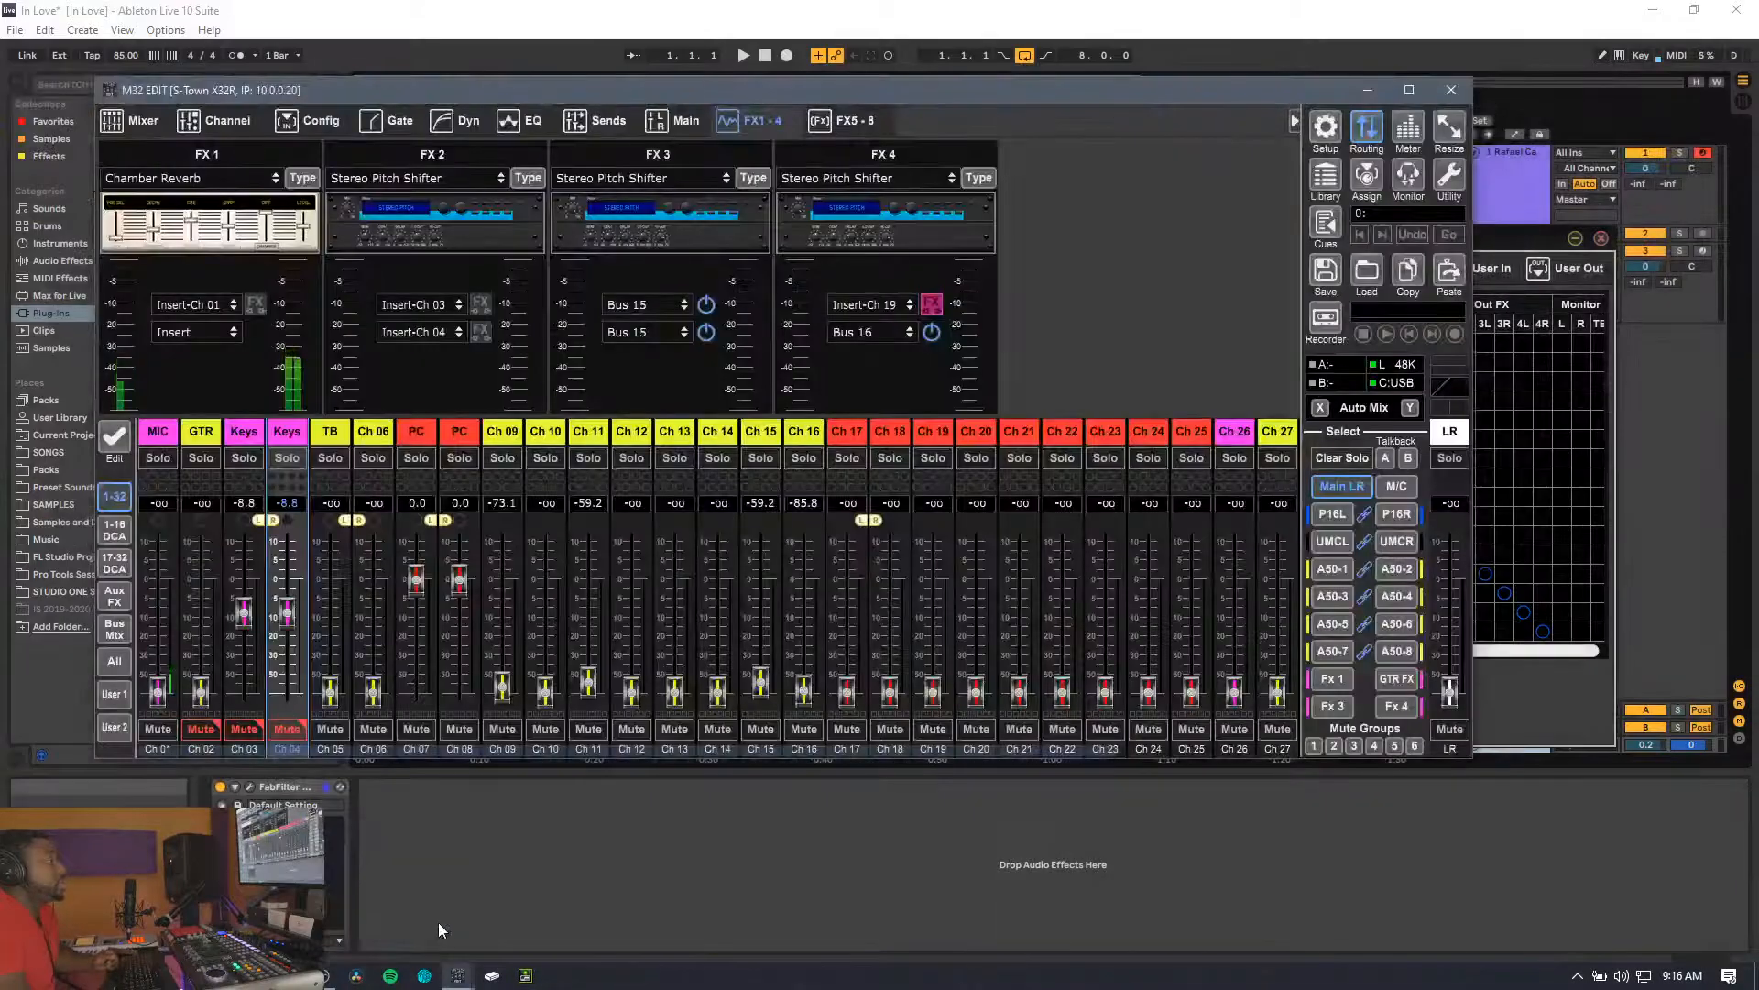
drag(1566, 378, 1342, 429)
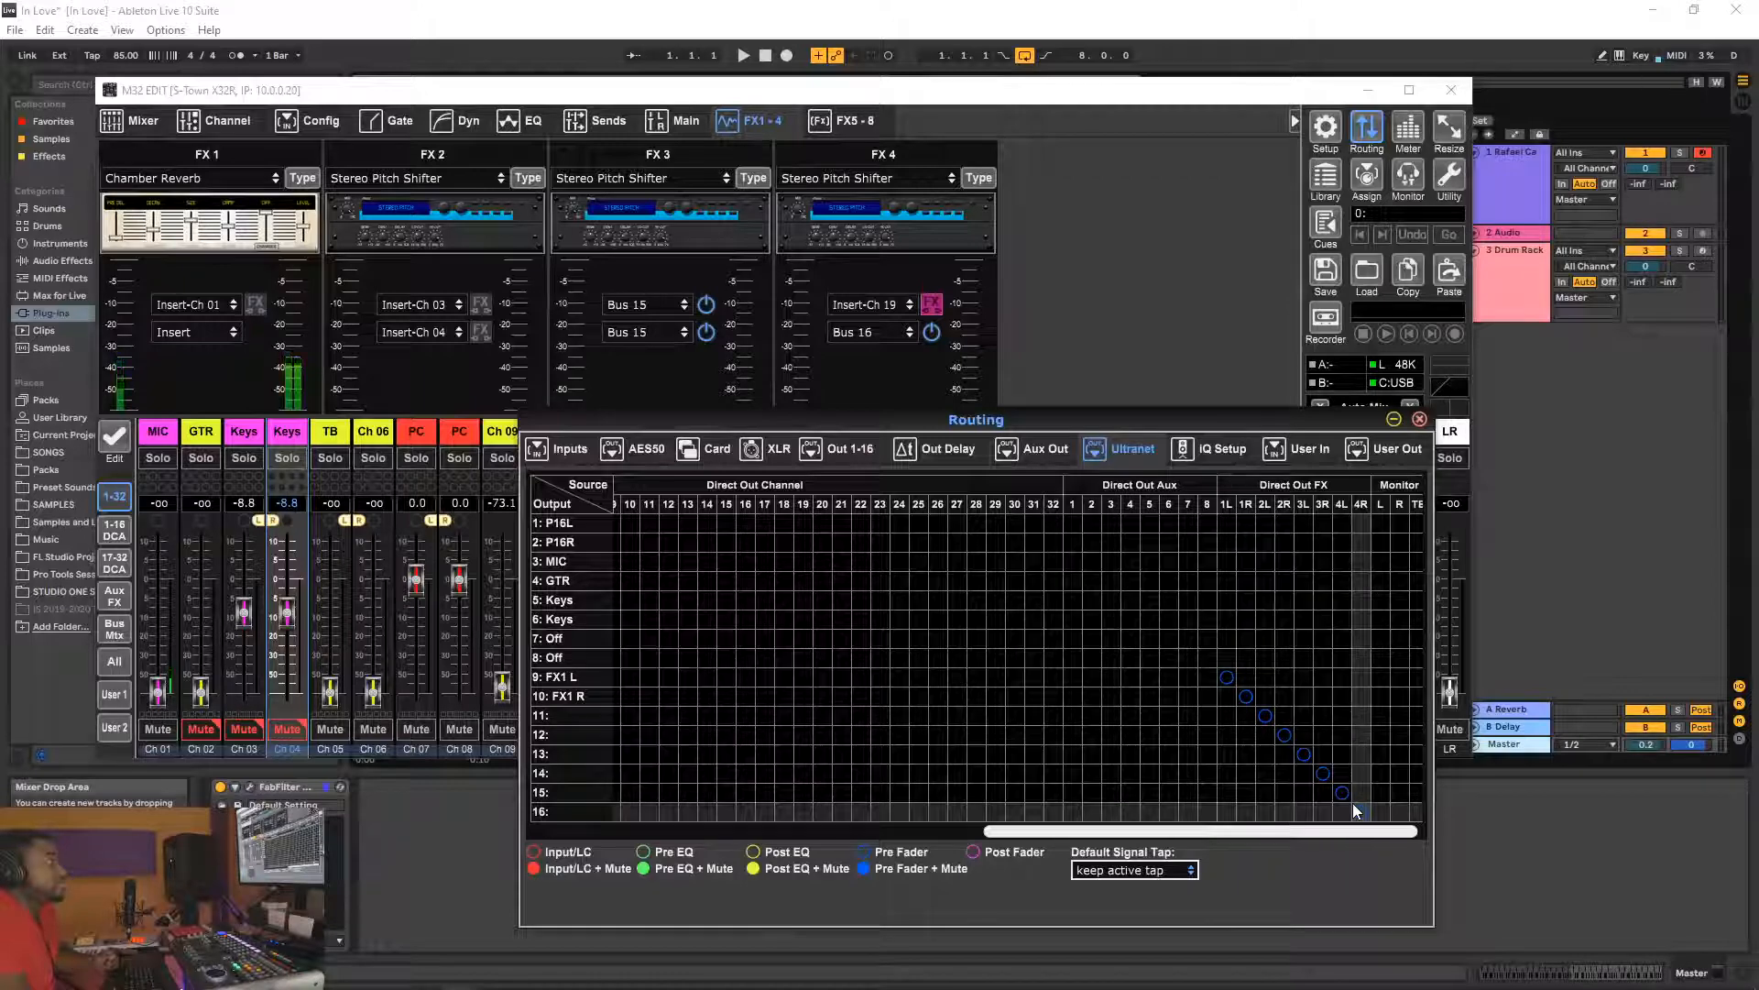
Step: Return to Ableton Live, insert a new audio track below the Drum Rack track and set its input channel to 3 MIC
click(1662, 584)
right_click(1538, 446)
click(1541, 447)
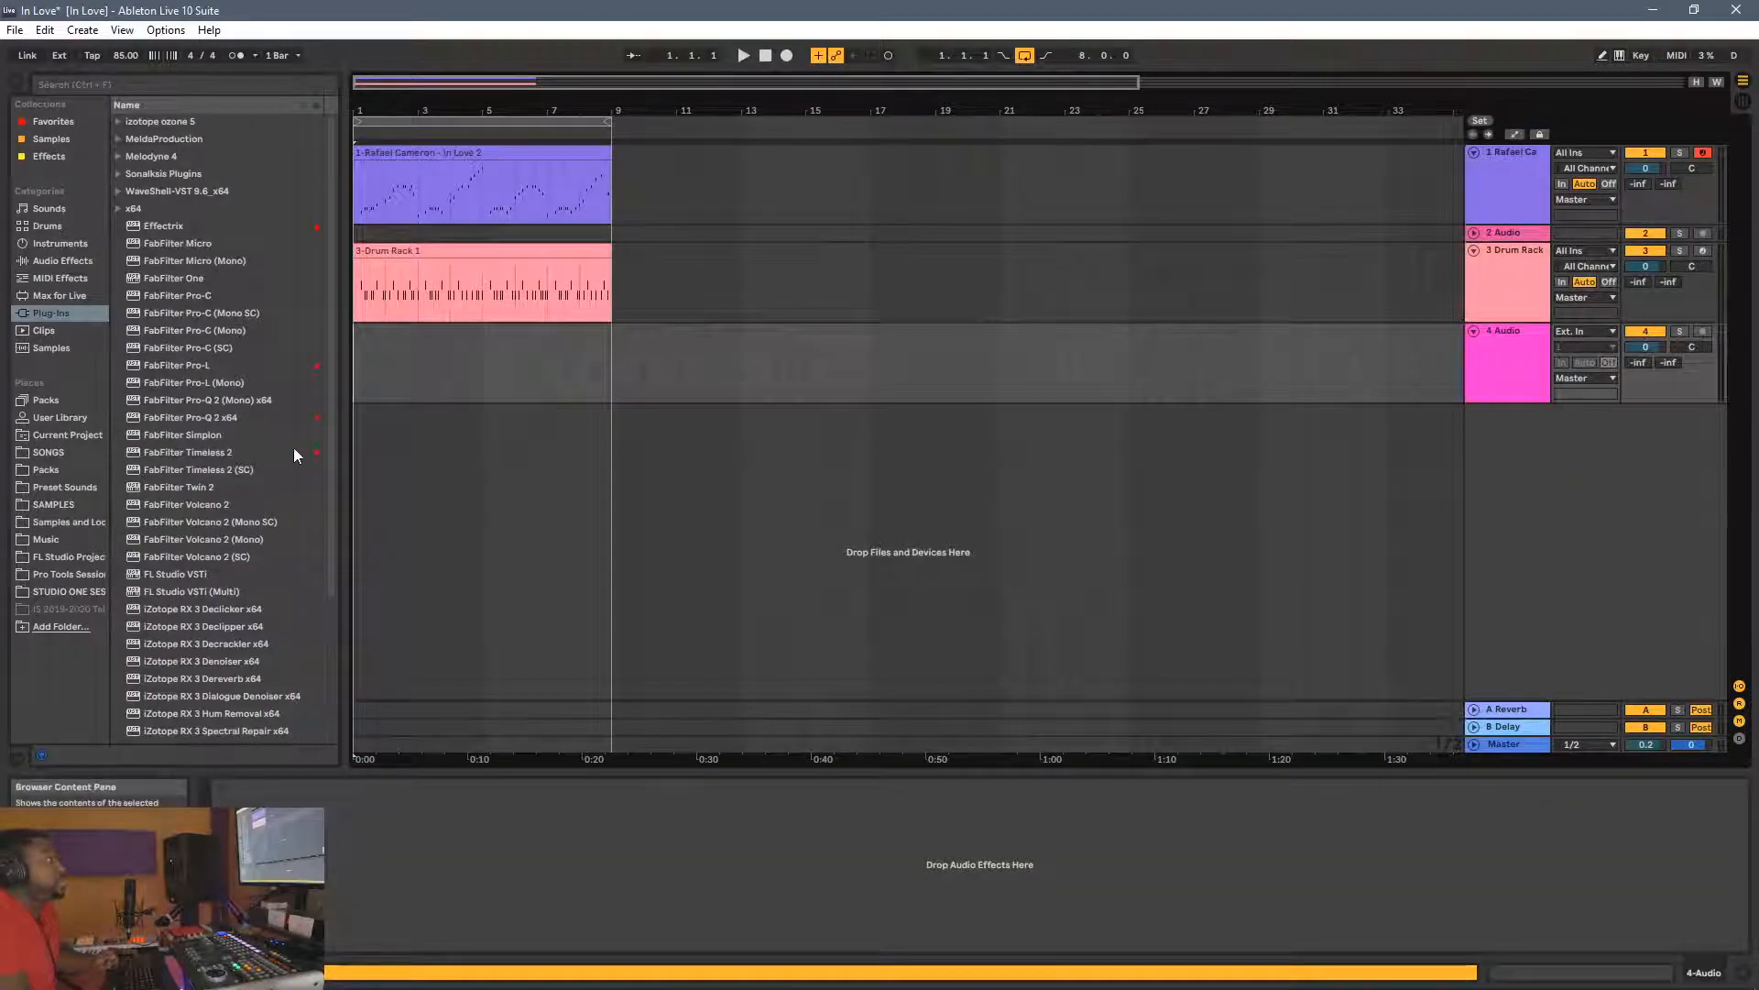
click(42, 212)
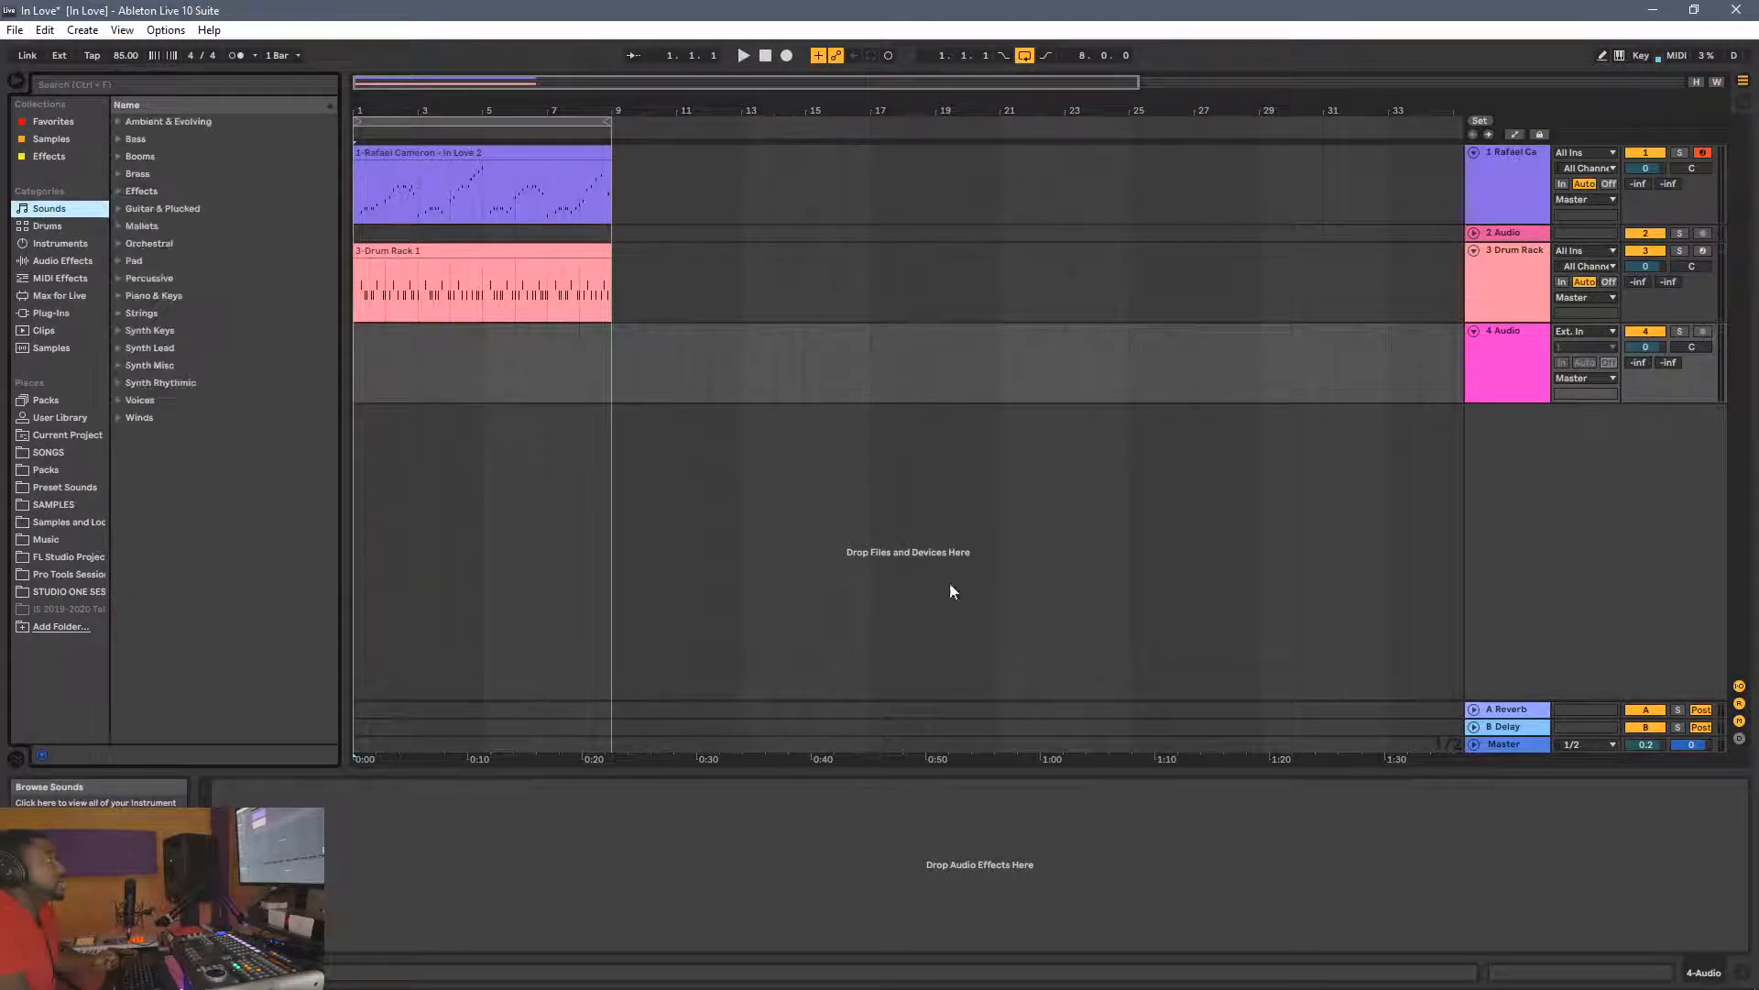
click(1569, 348)
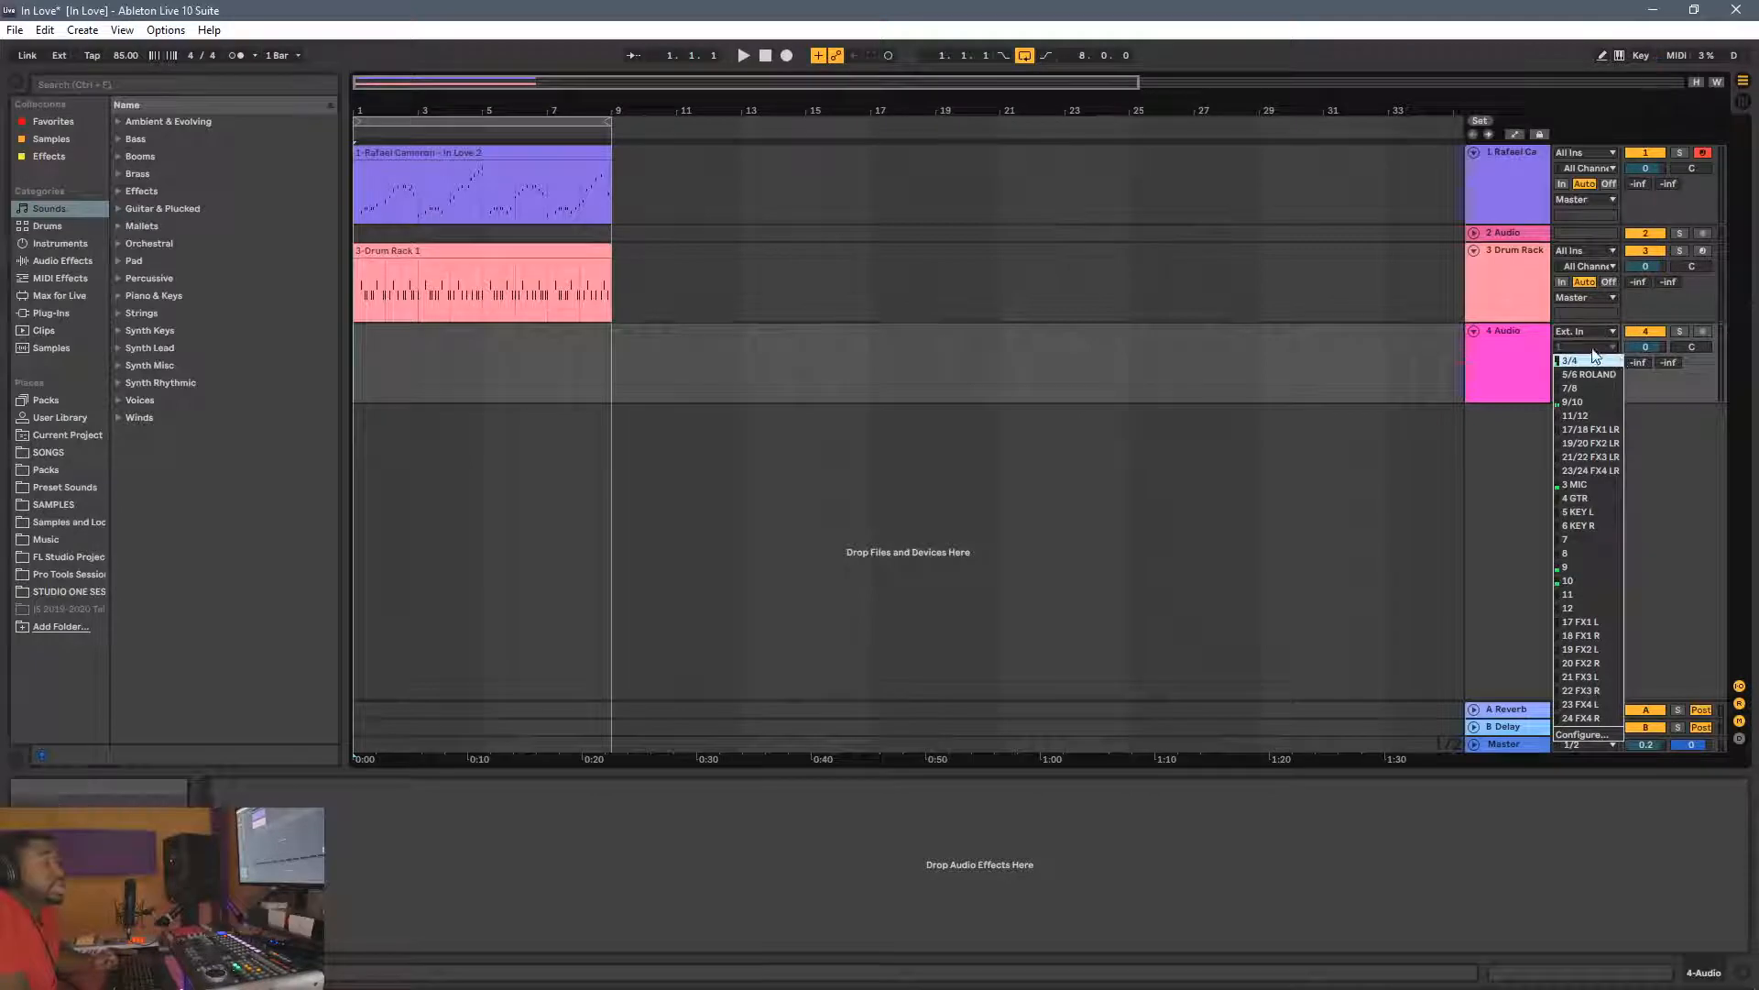
click(1585, 486)
mouse_move(493, 982)
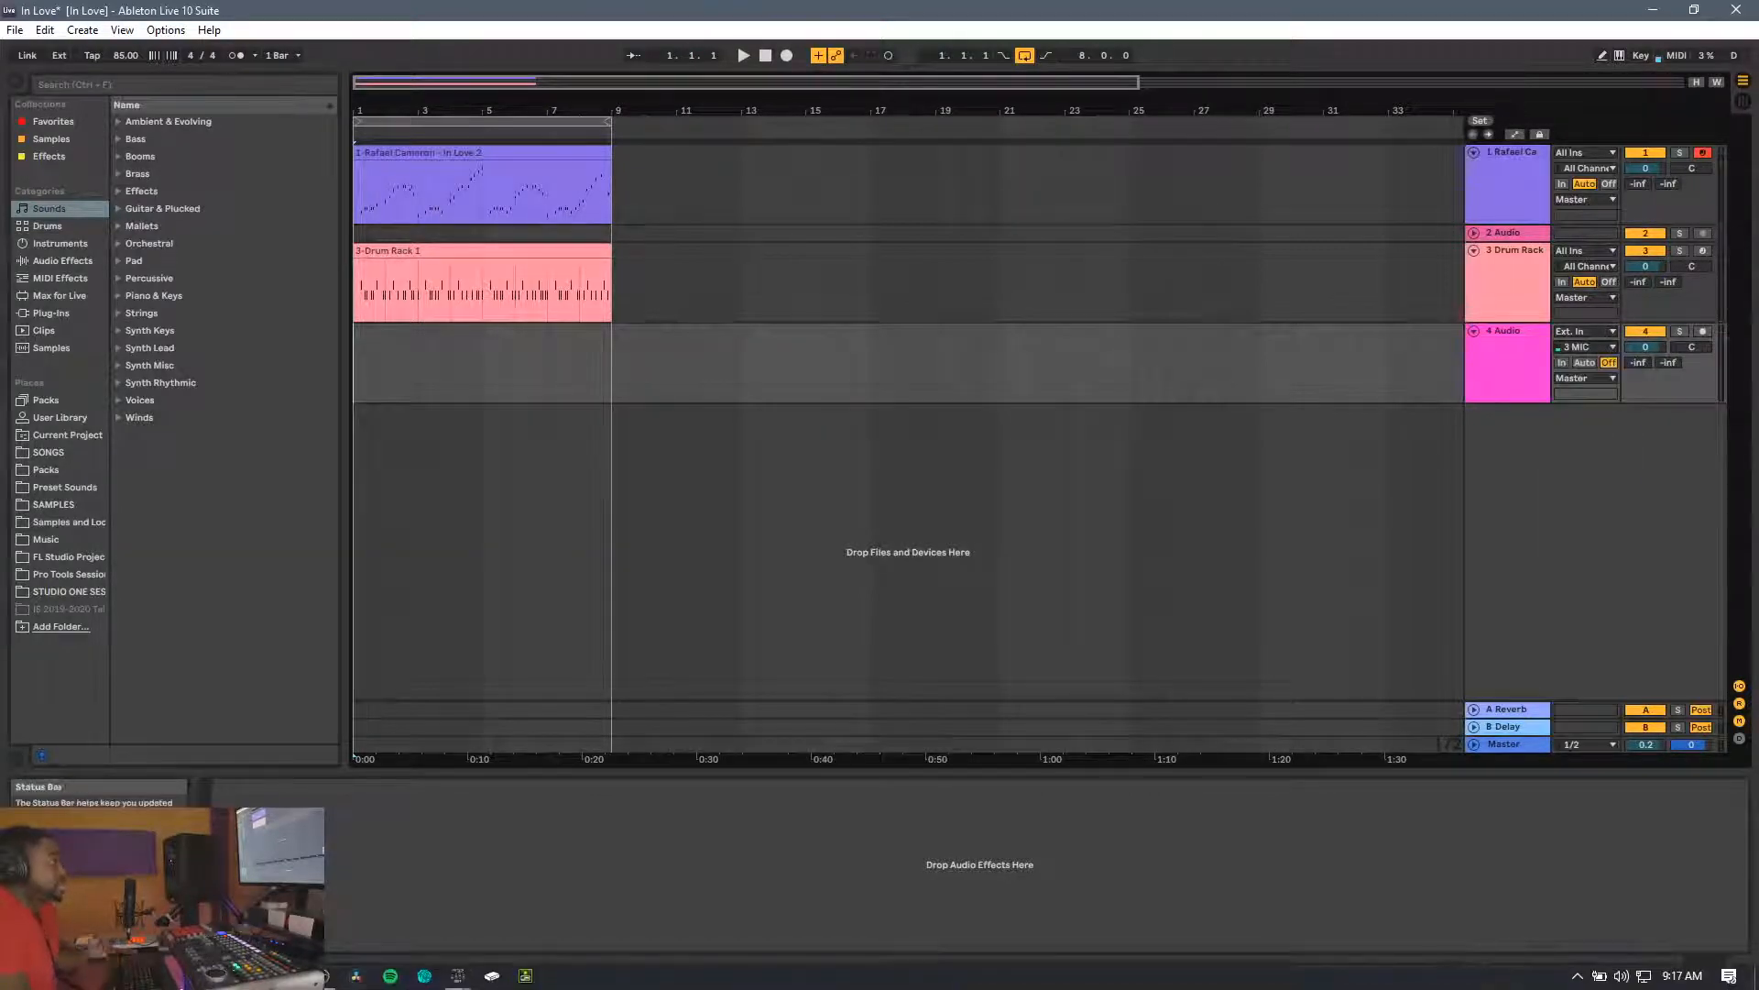
click(327, 982)
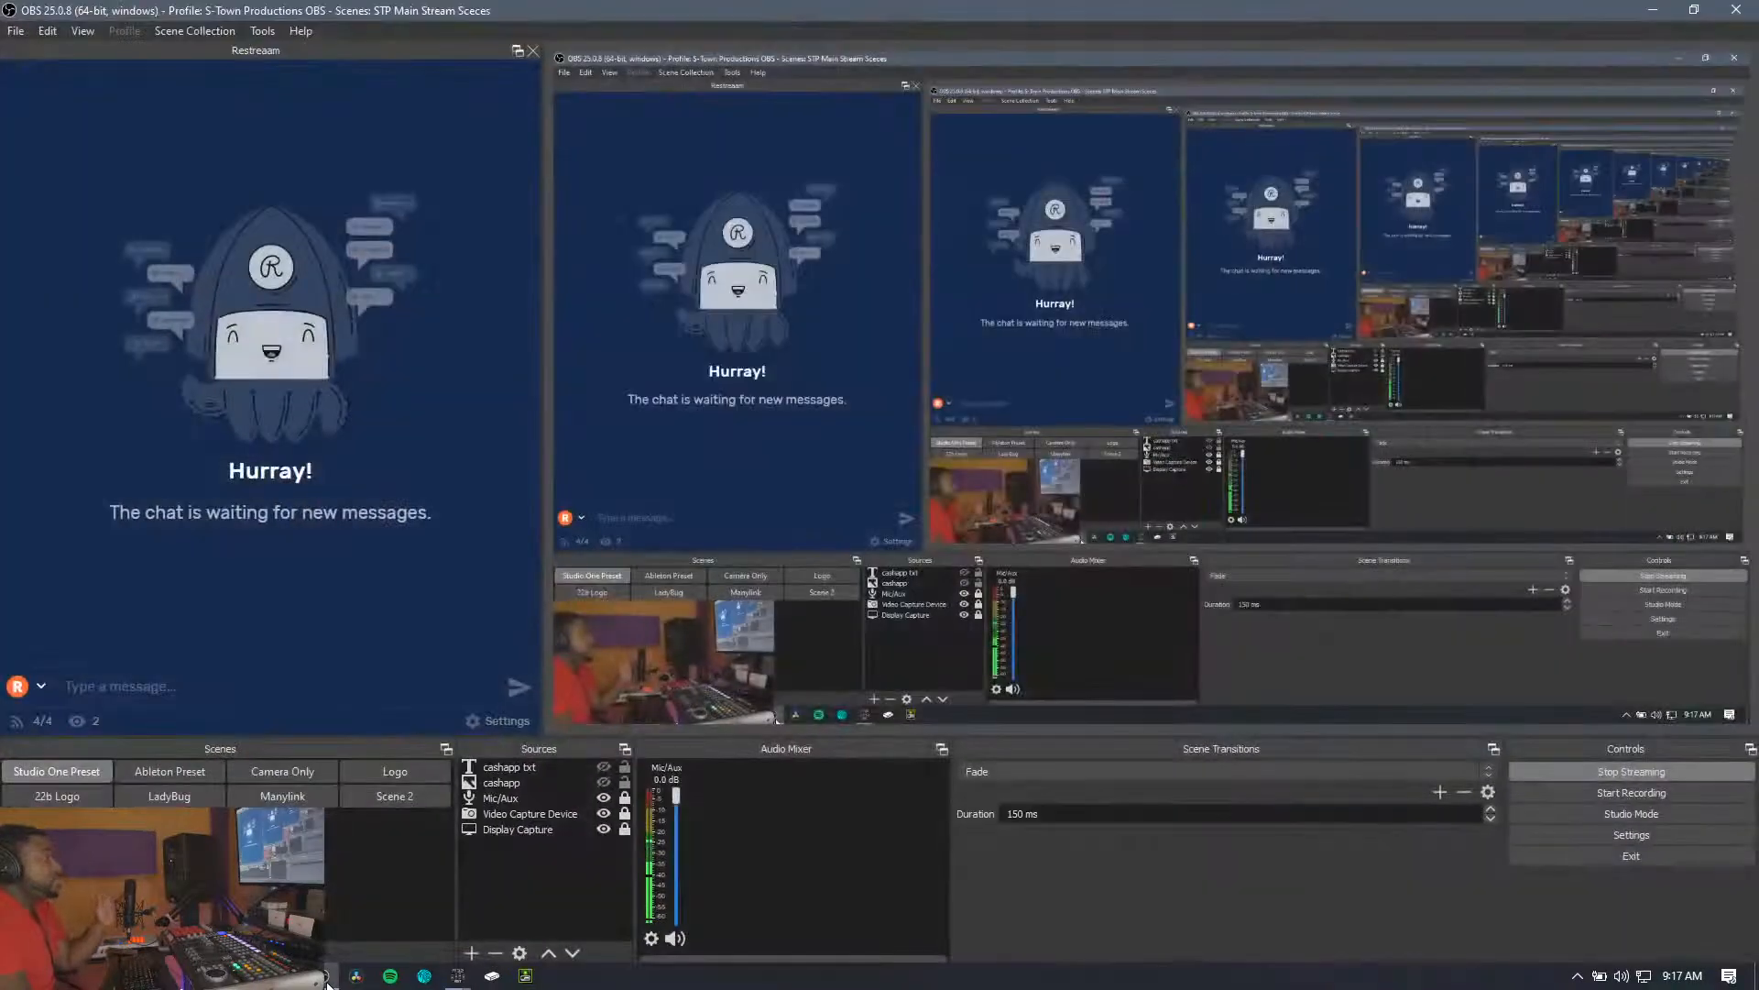
click(327, 983)
Step: Switch to the M32 Edit mixer and mute the MIC channel, Ch 01
mouse_move(474, 986)
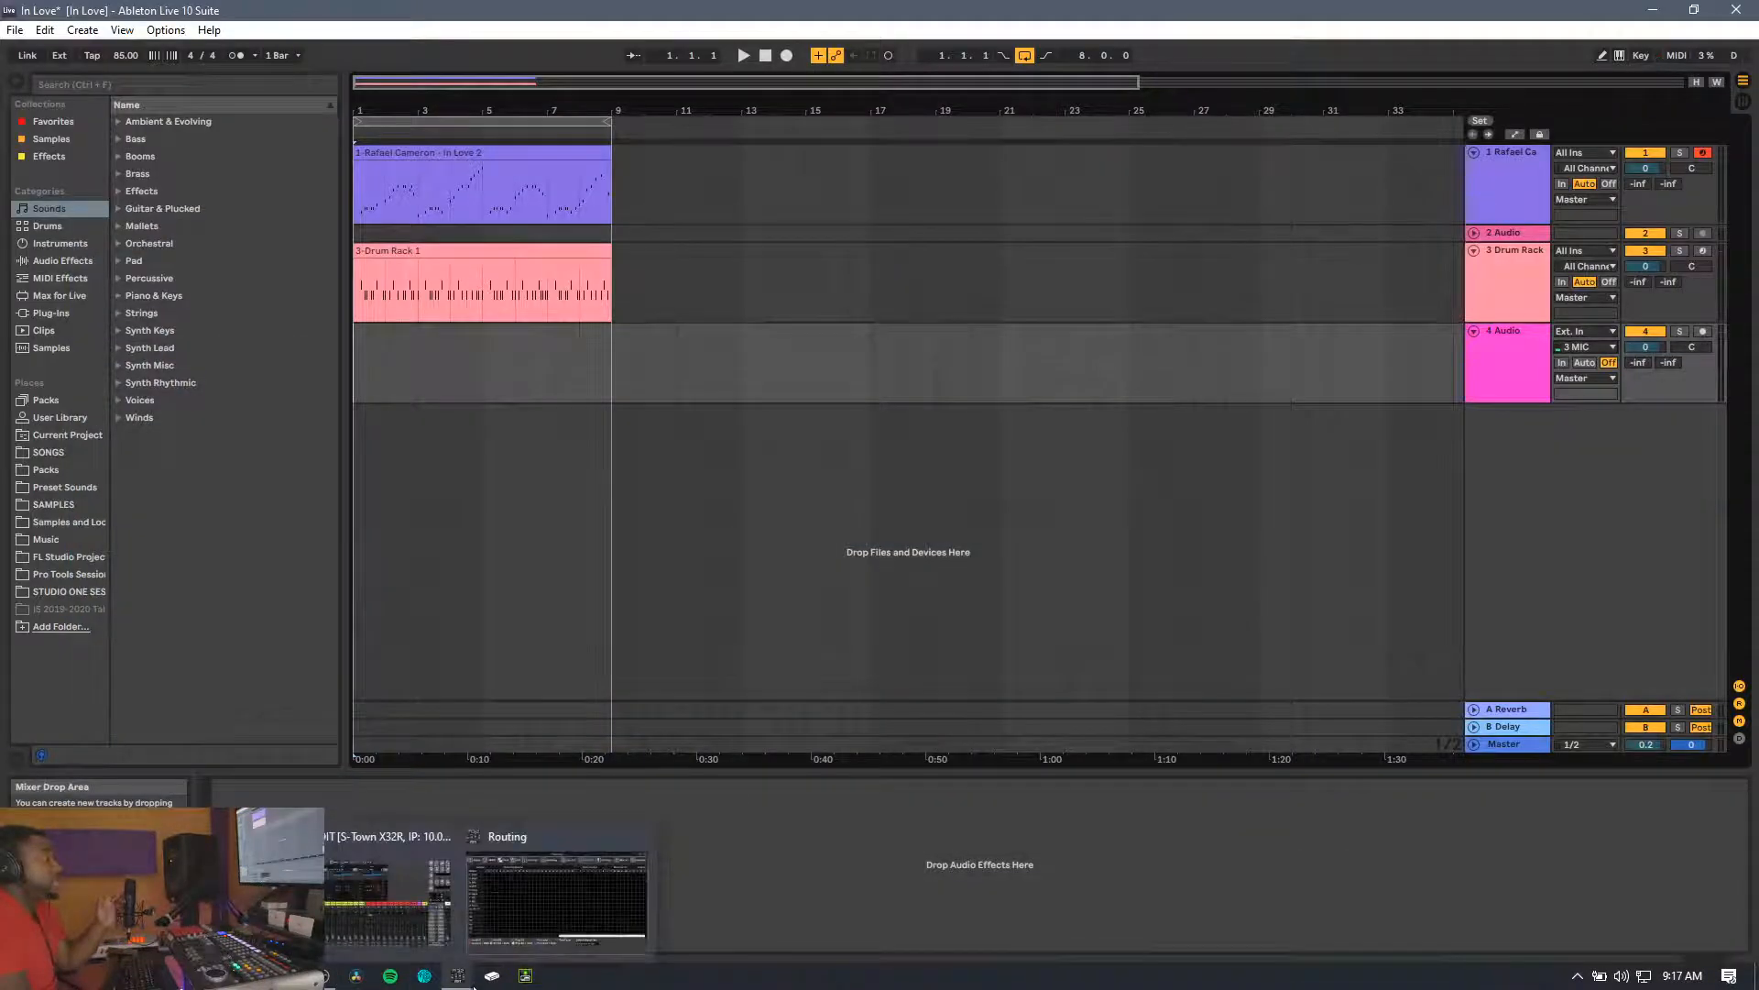
click(385, 894)
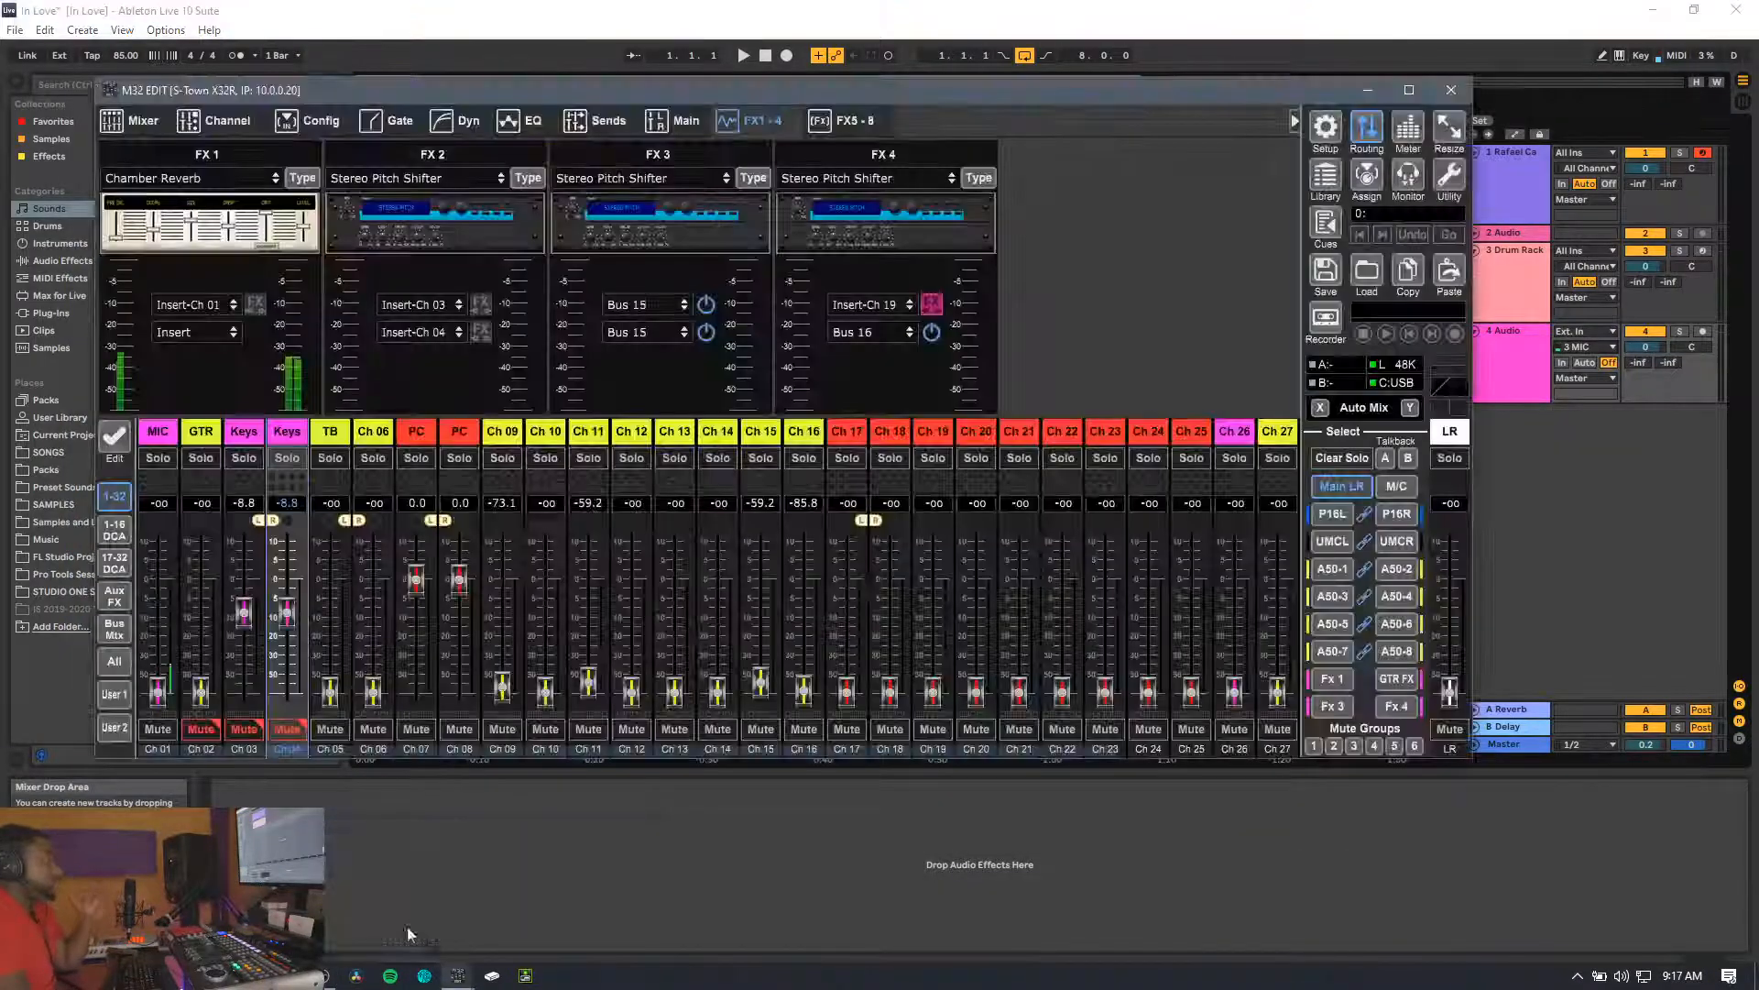
click(153, 728)
Step: Return to Ableton Live, set monitoring of the 4 Audio track to In and view its available input channels
click(575, 854)
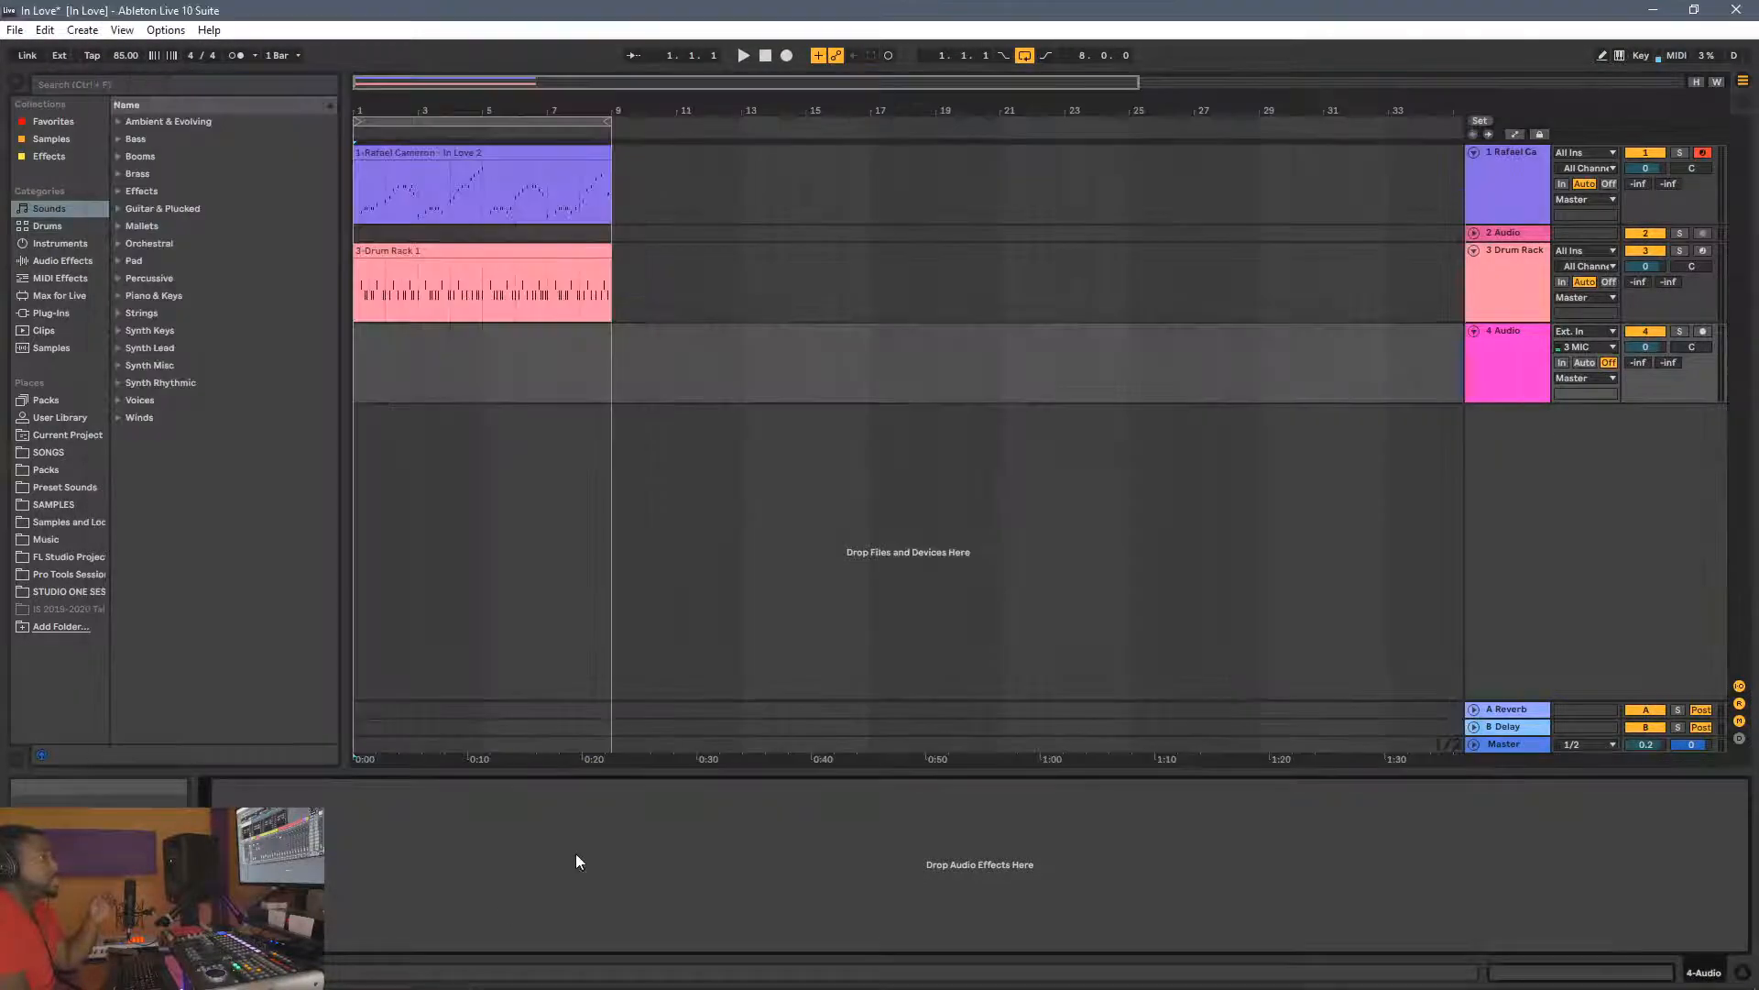
click(1560, 364)
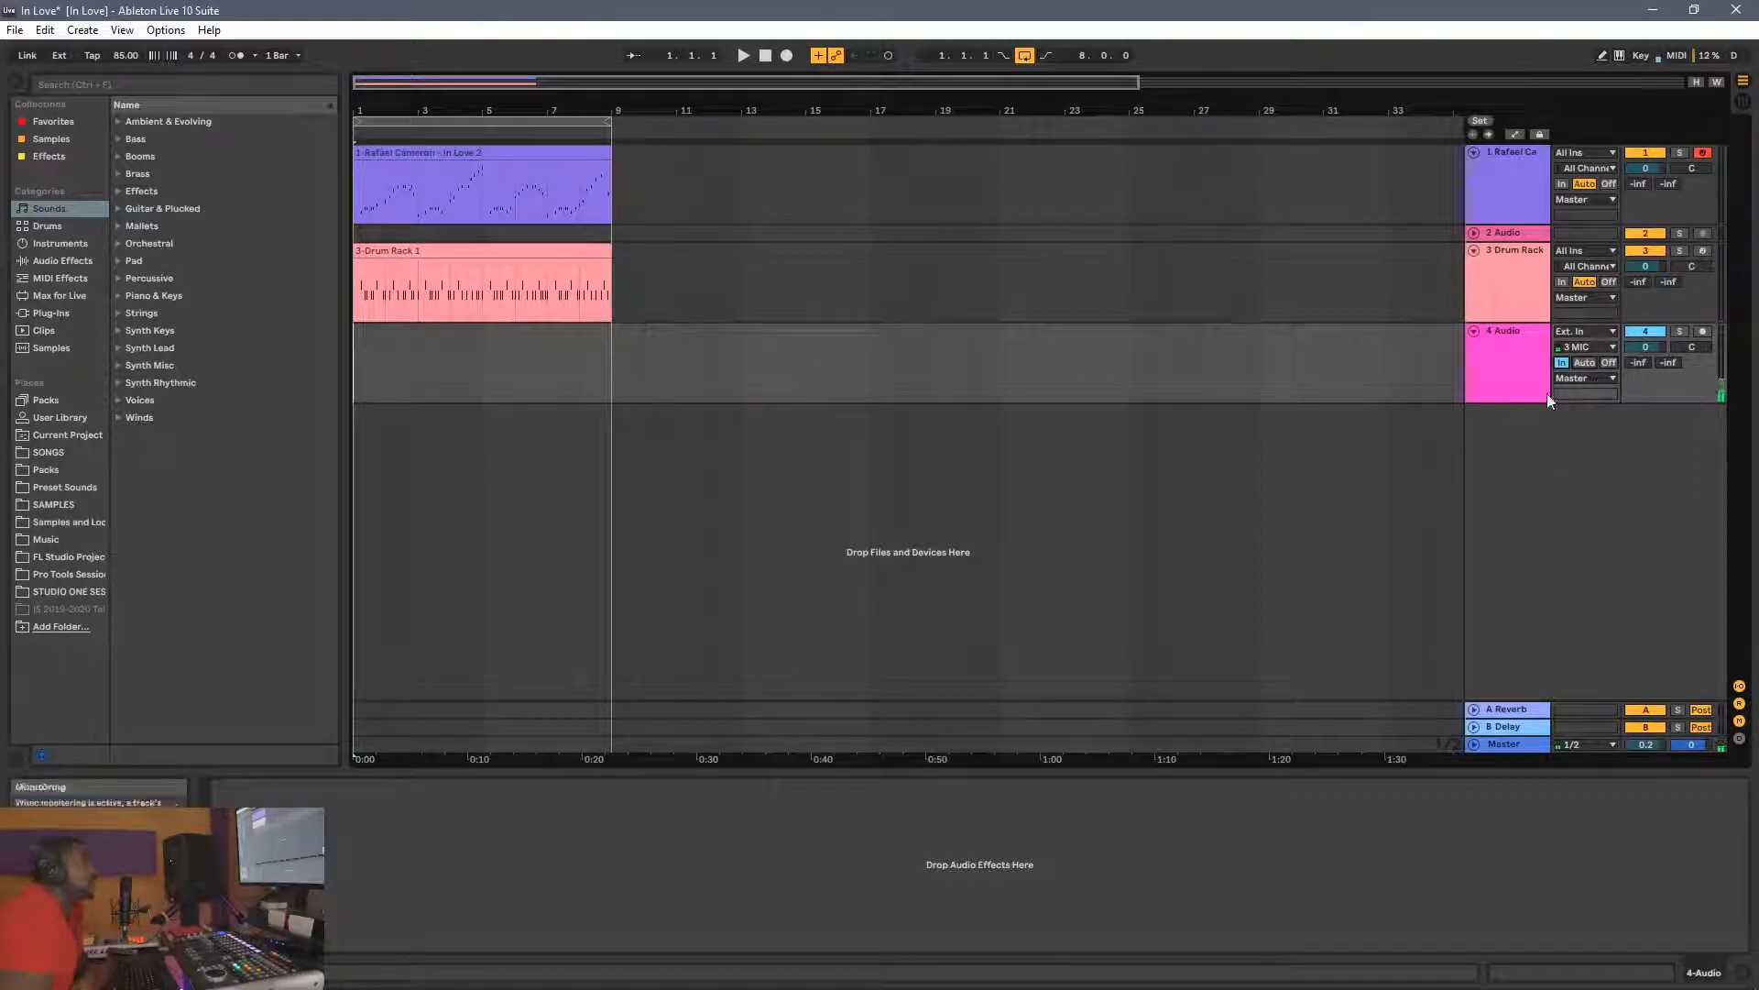
click(1577, 348)
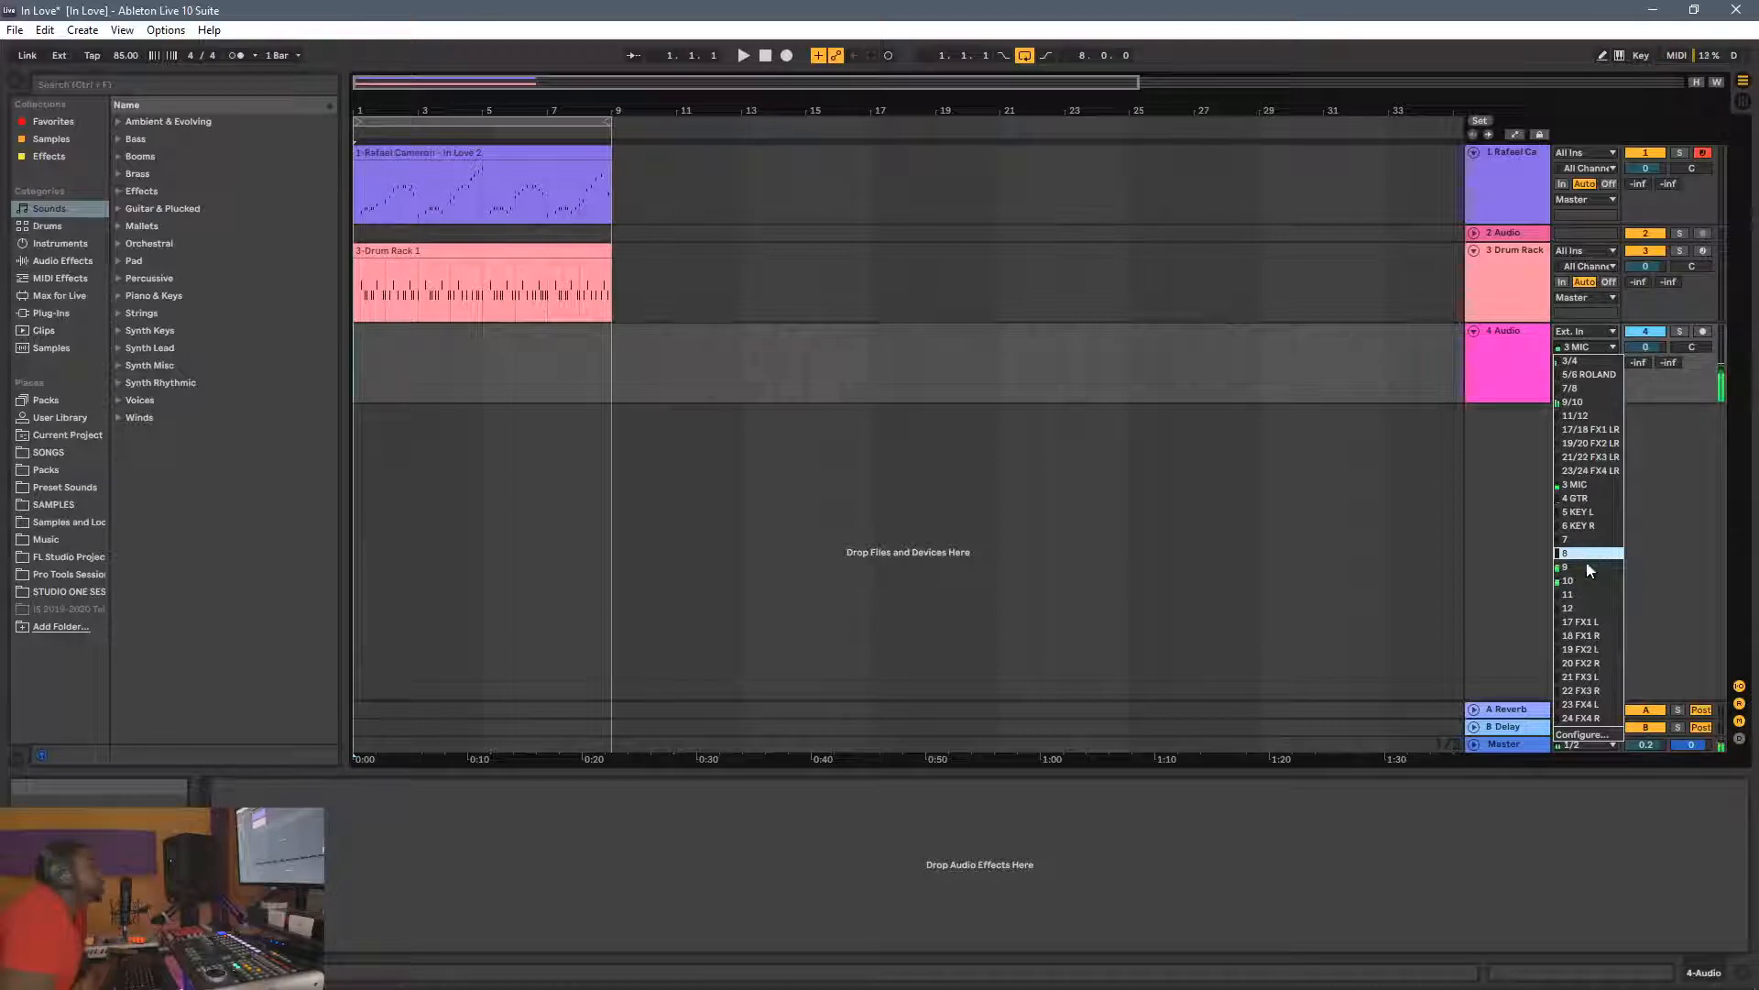
click(1687, 504)
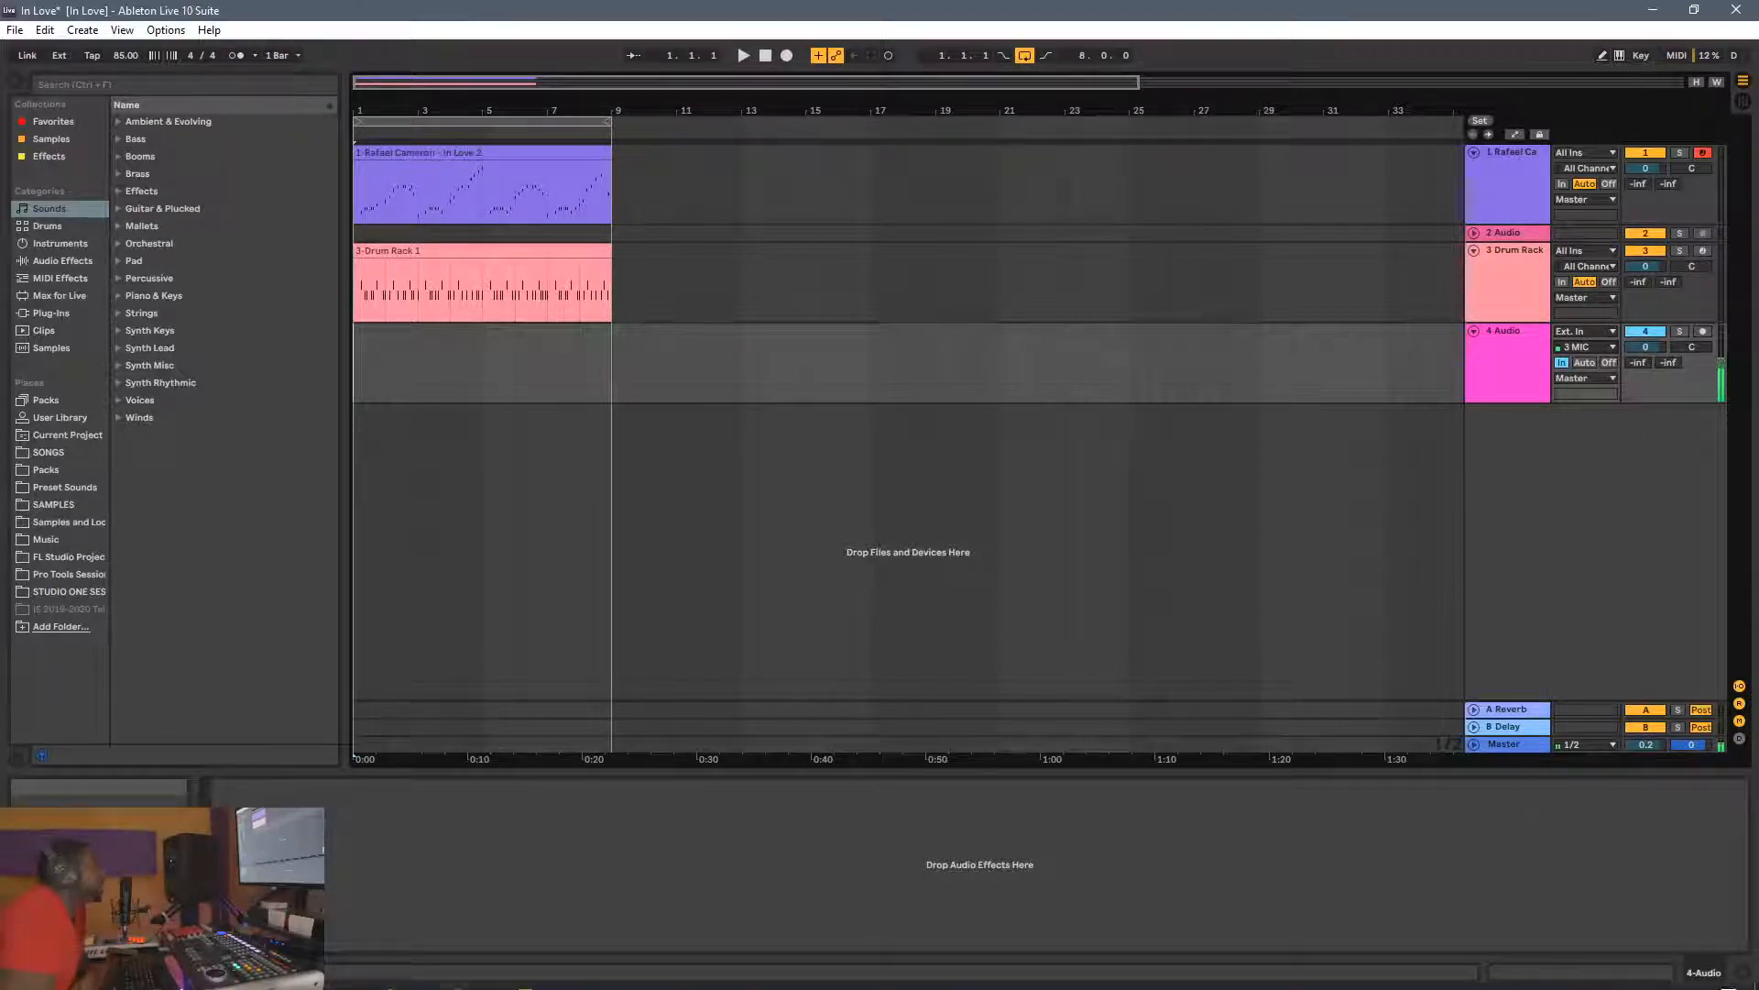
Step: Switch to M32 Edit, show the MIC channel's settings and choose Fx1L:CHAM as its insert
mouse_move(693, 968)
click(457, 975)
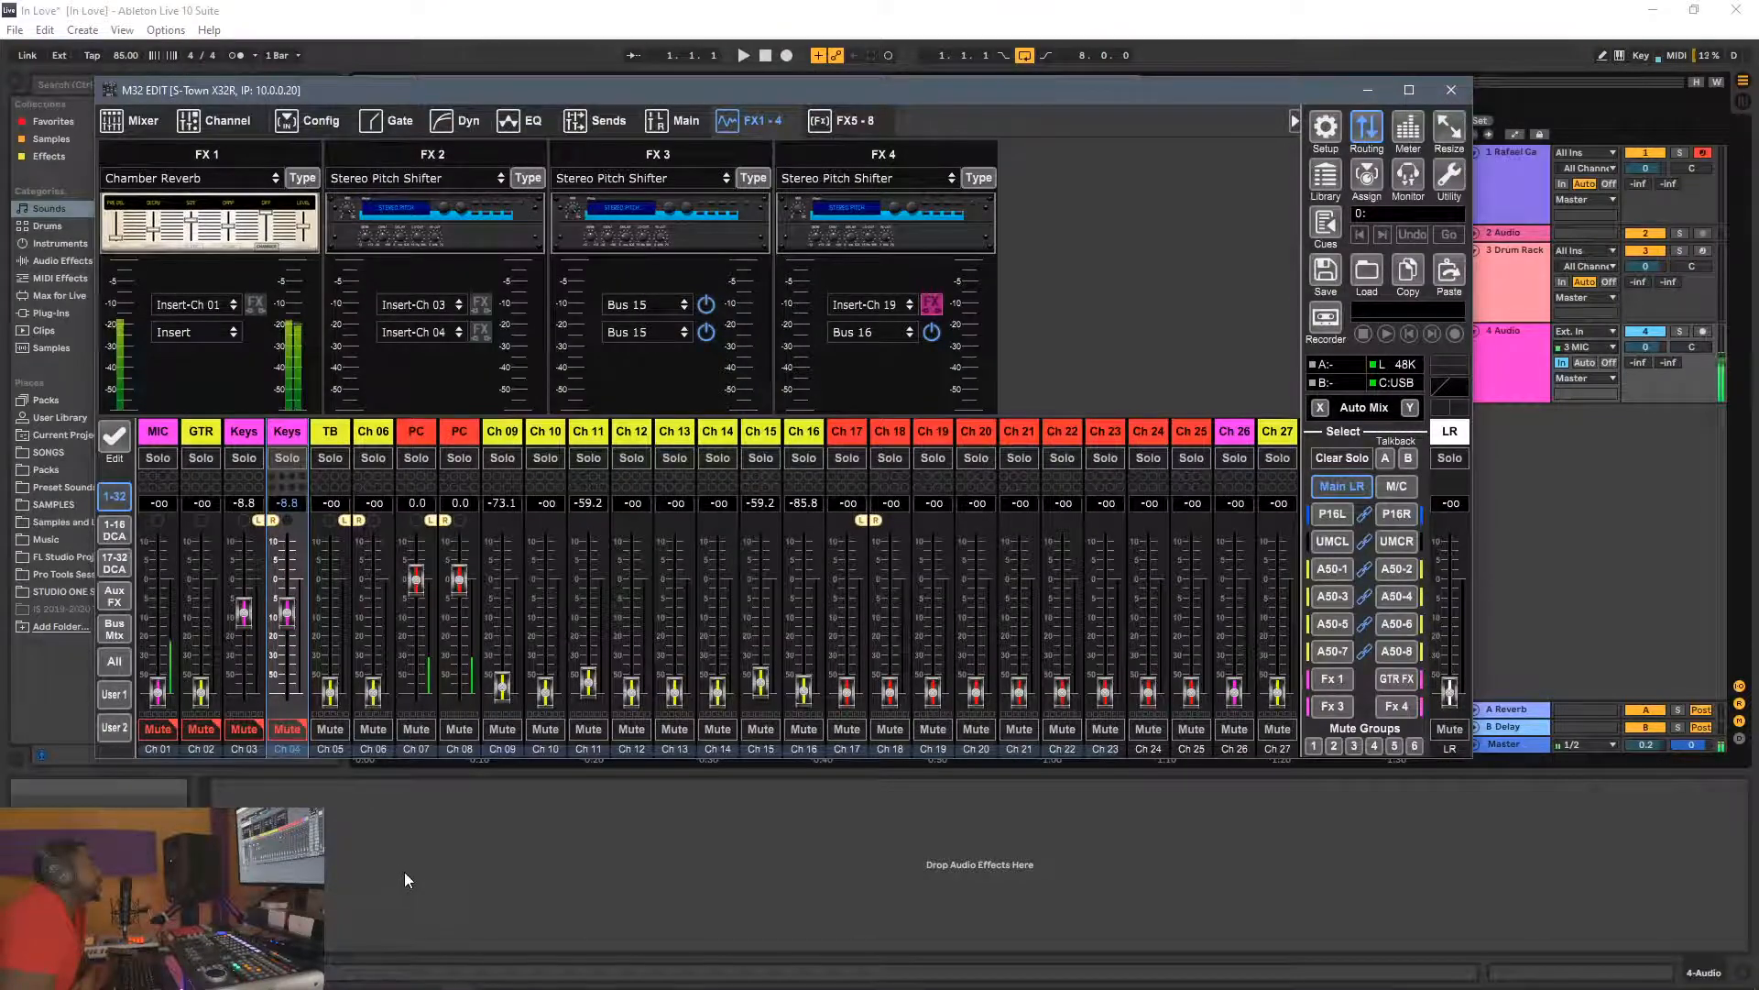
click(168, 434)
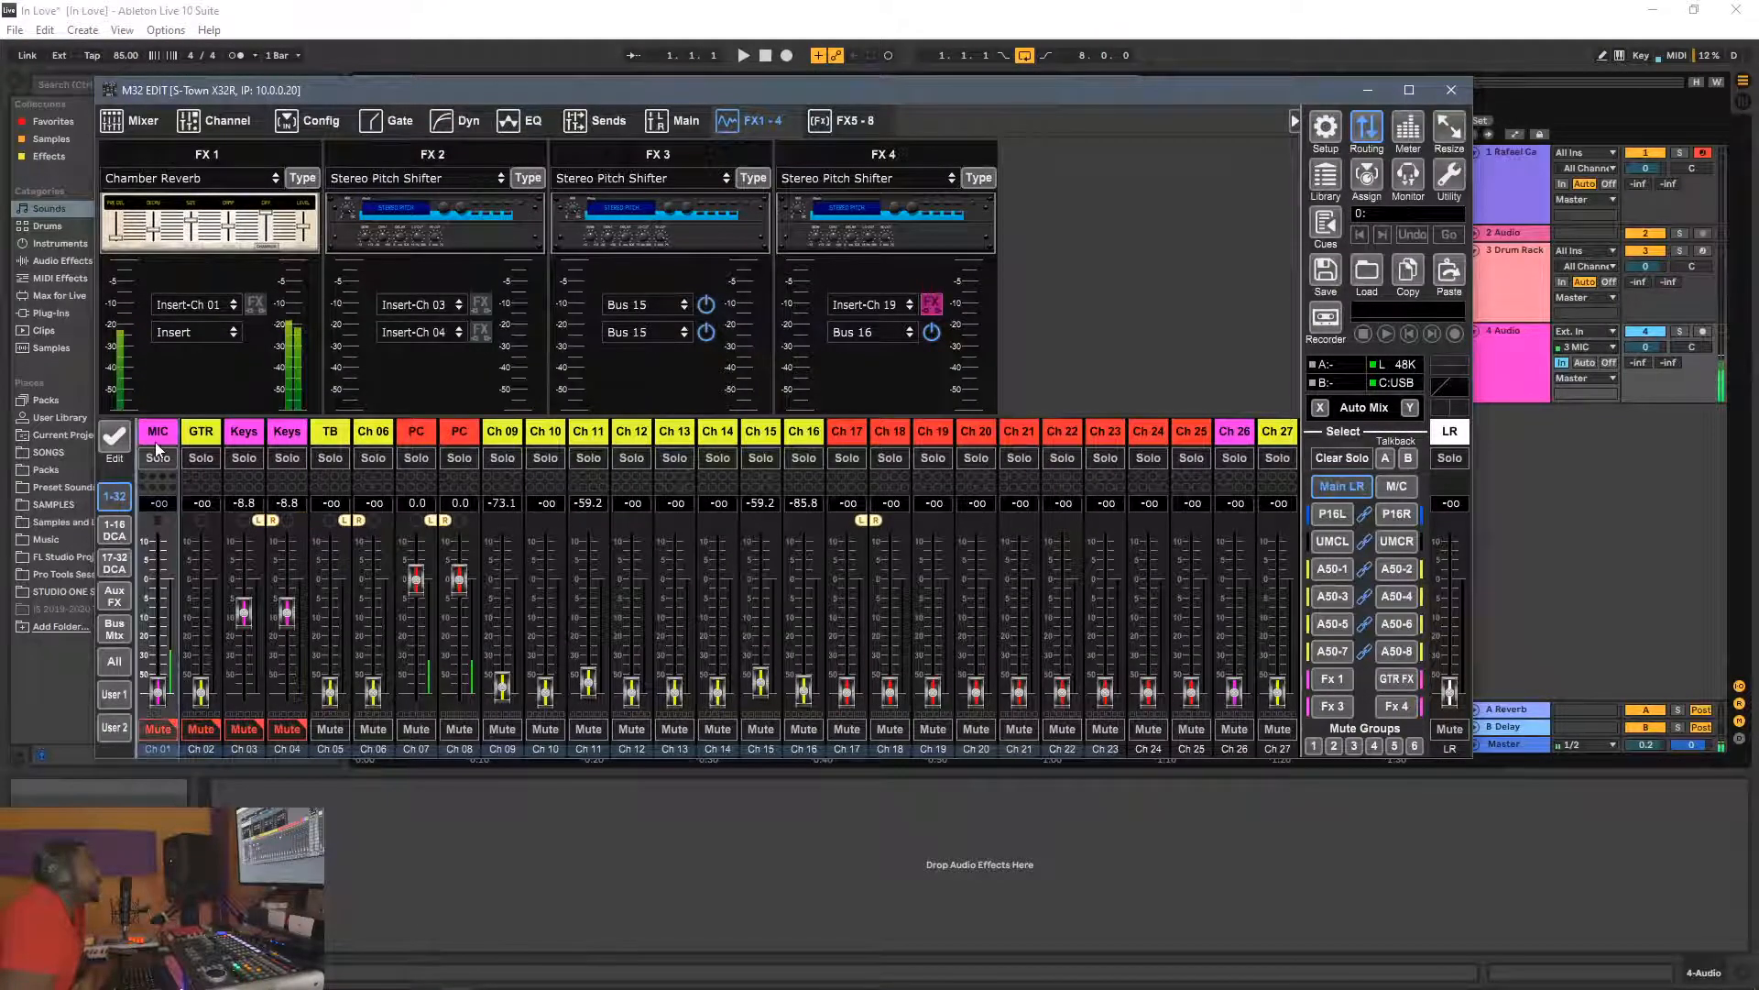
click(222, 128)
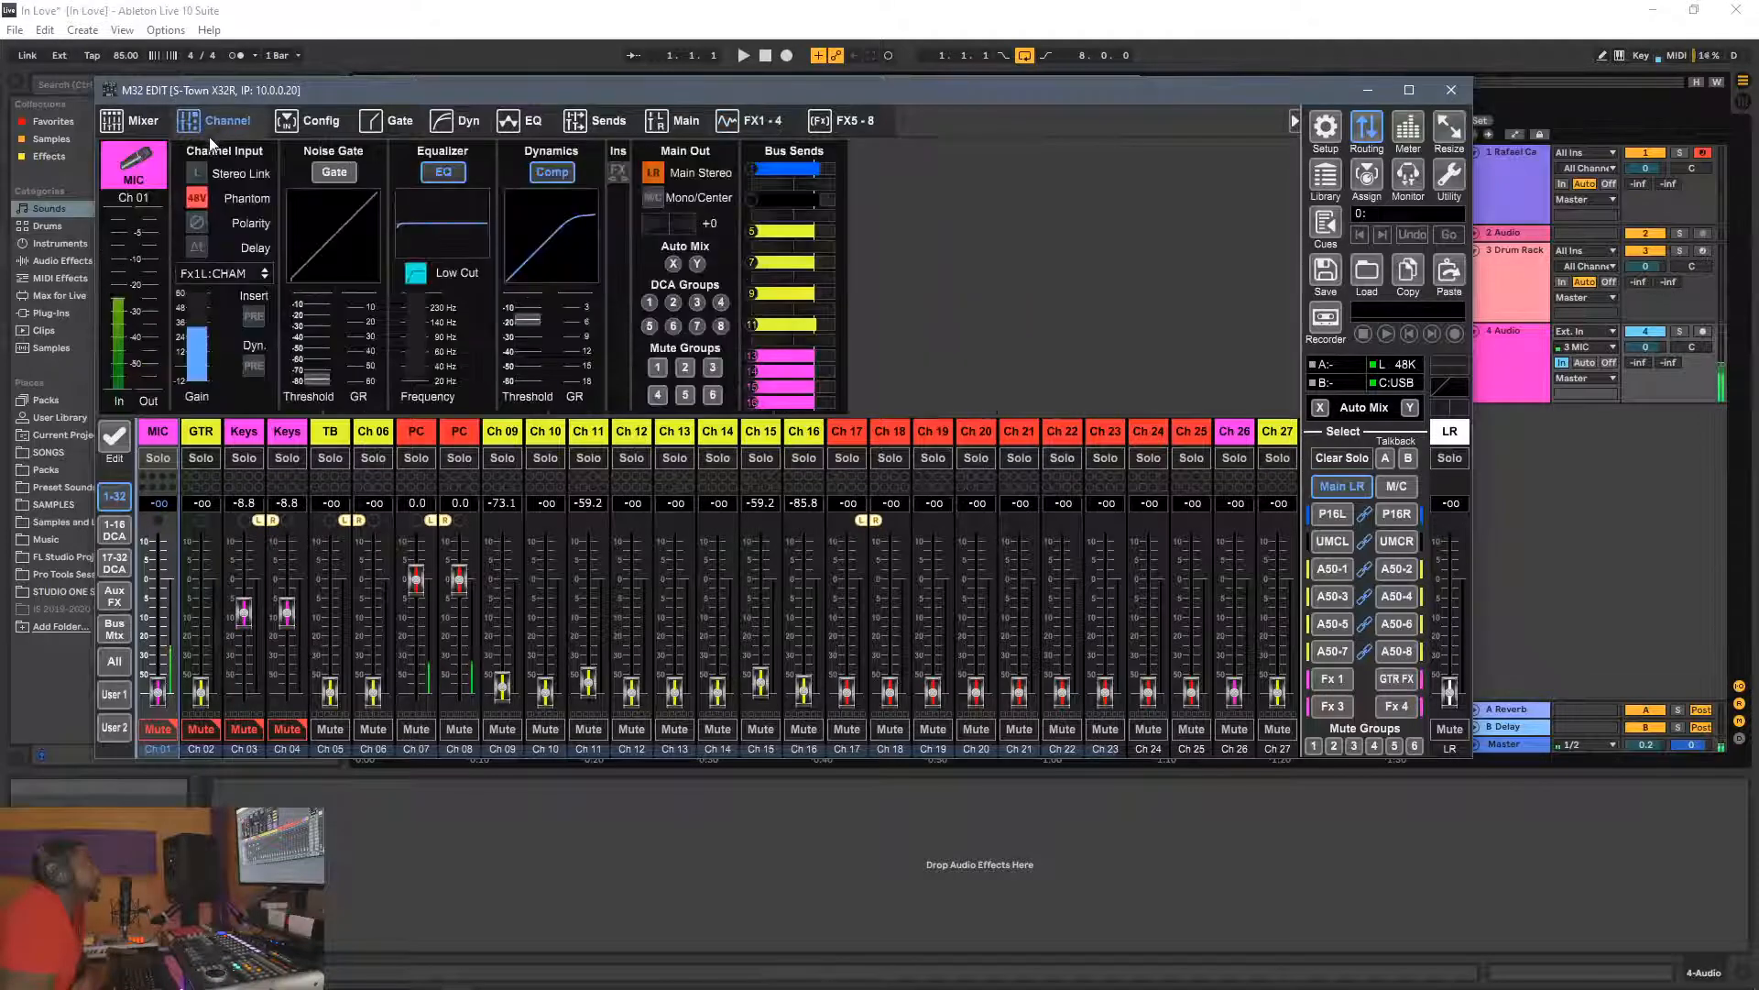
click(228, 273)
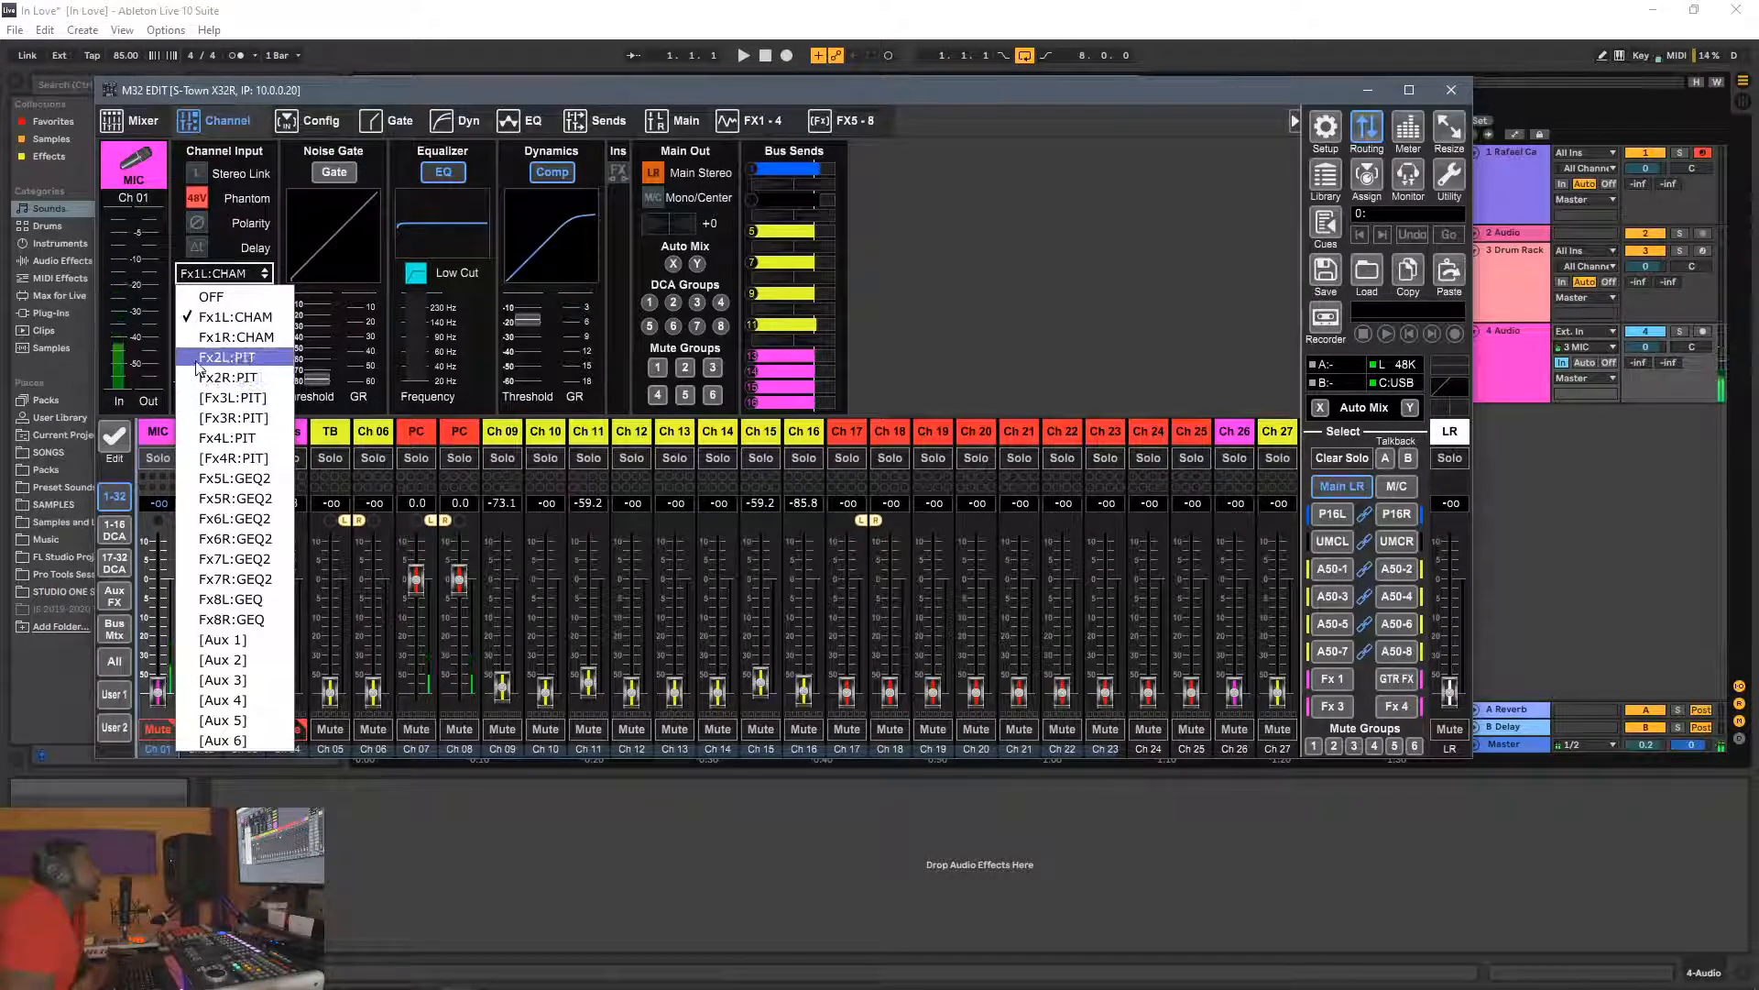
click(228, 319)
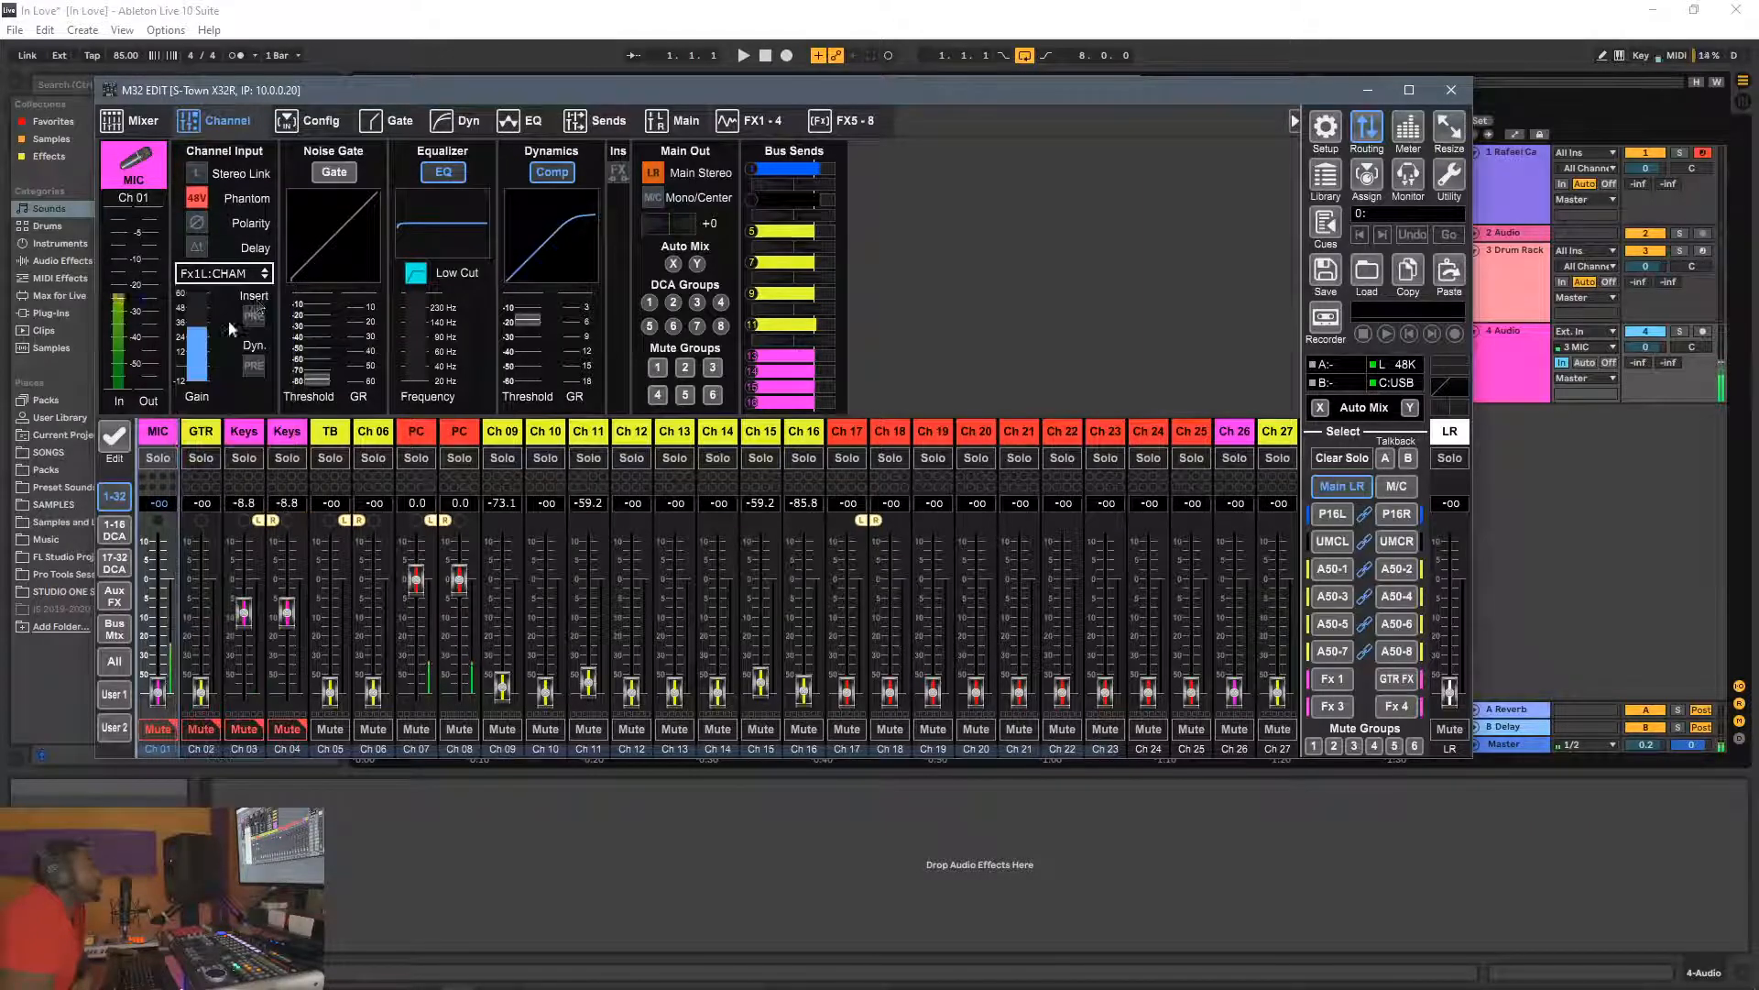
Step: Replace the Chamber Reverb in the FX 1 slot with the Stereo Pitch Shifter
click(773, 125)
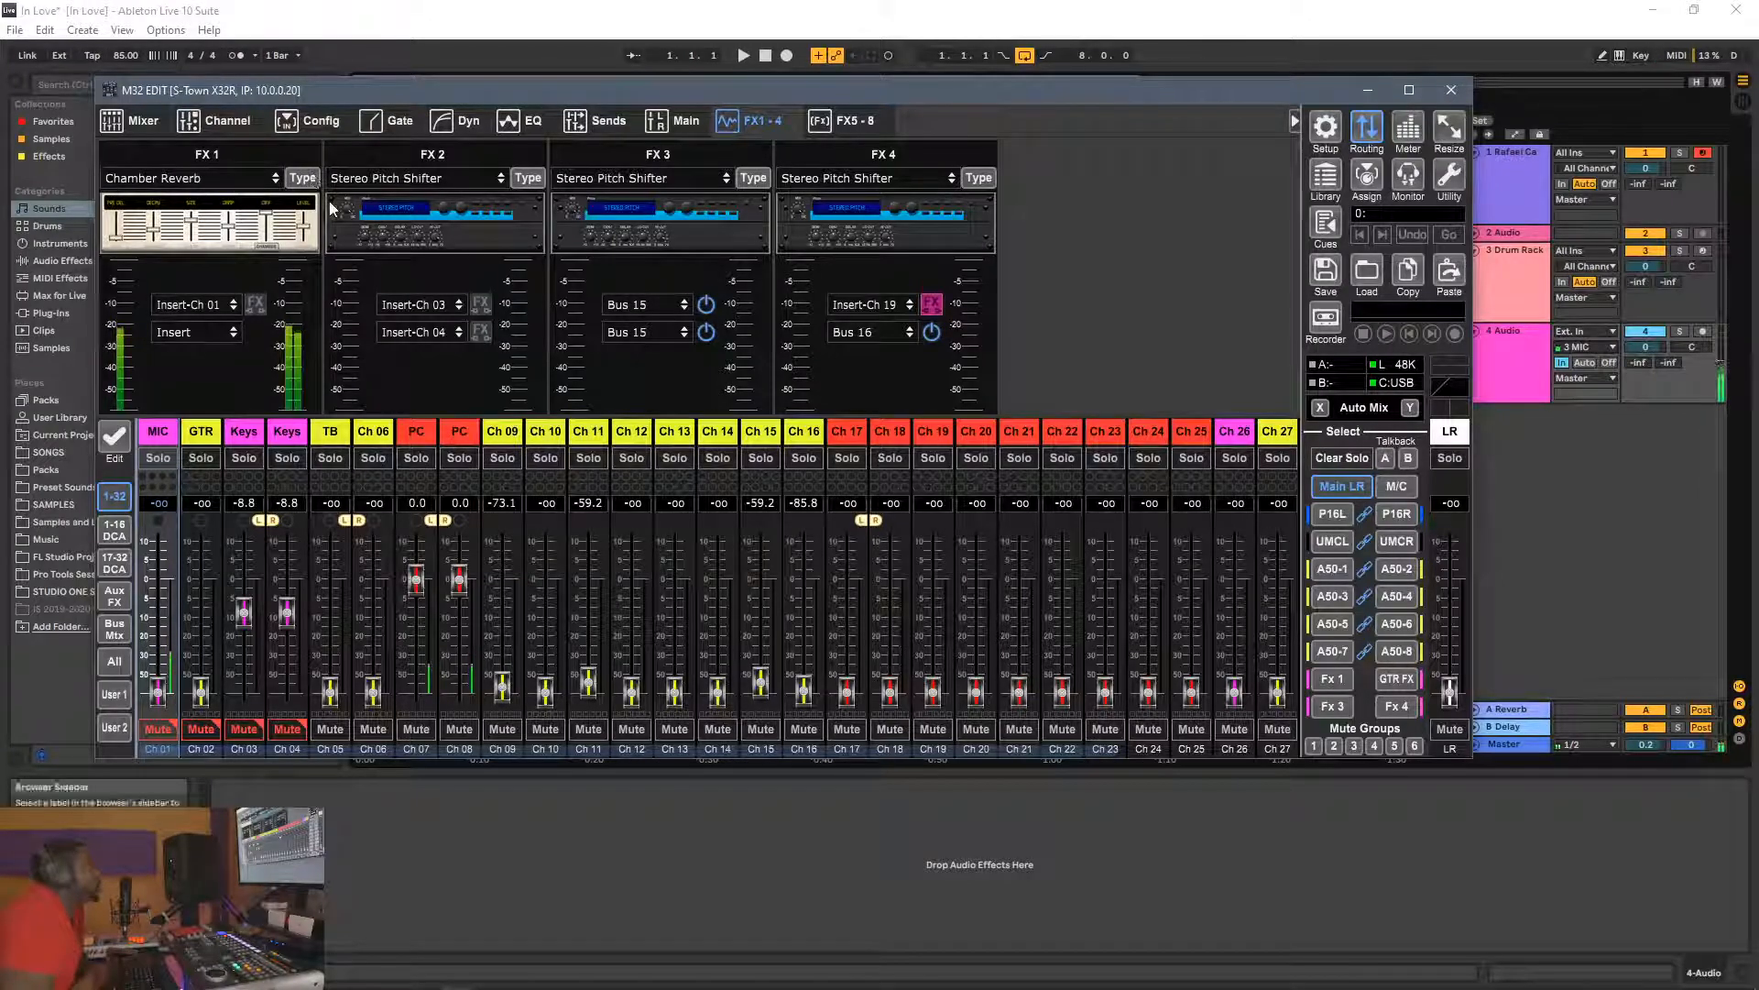
click(303, 177)
scroll(536, 593, down, 5)
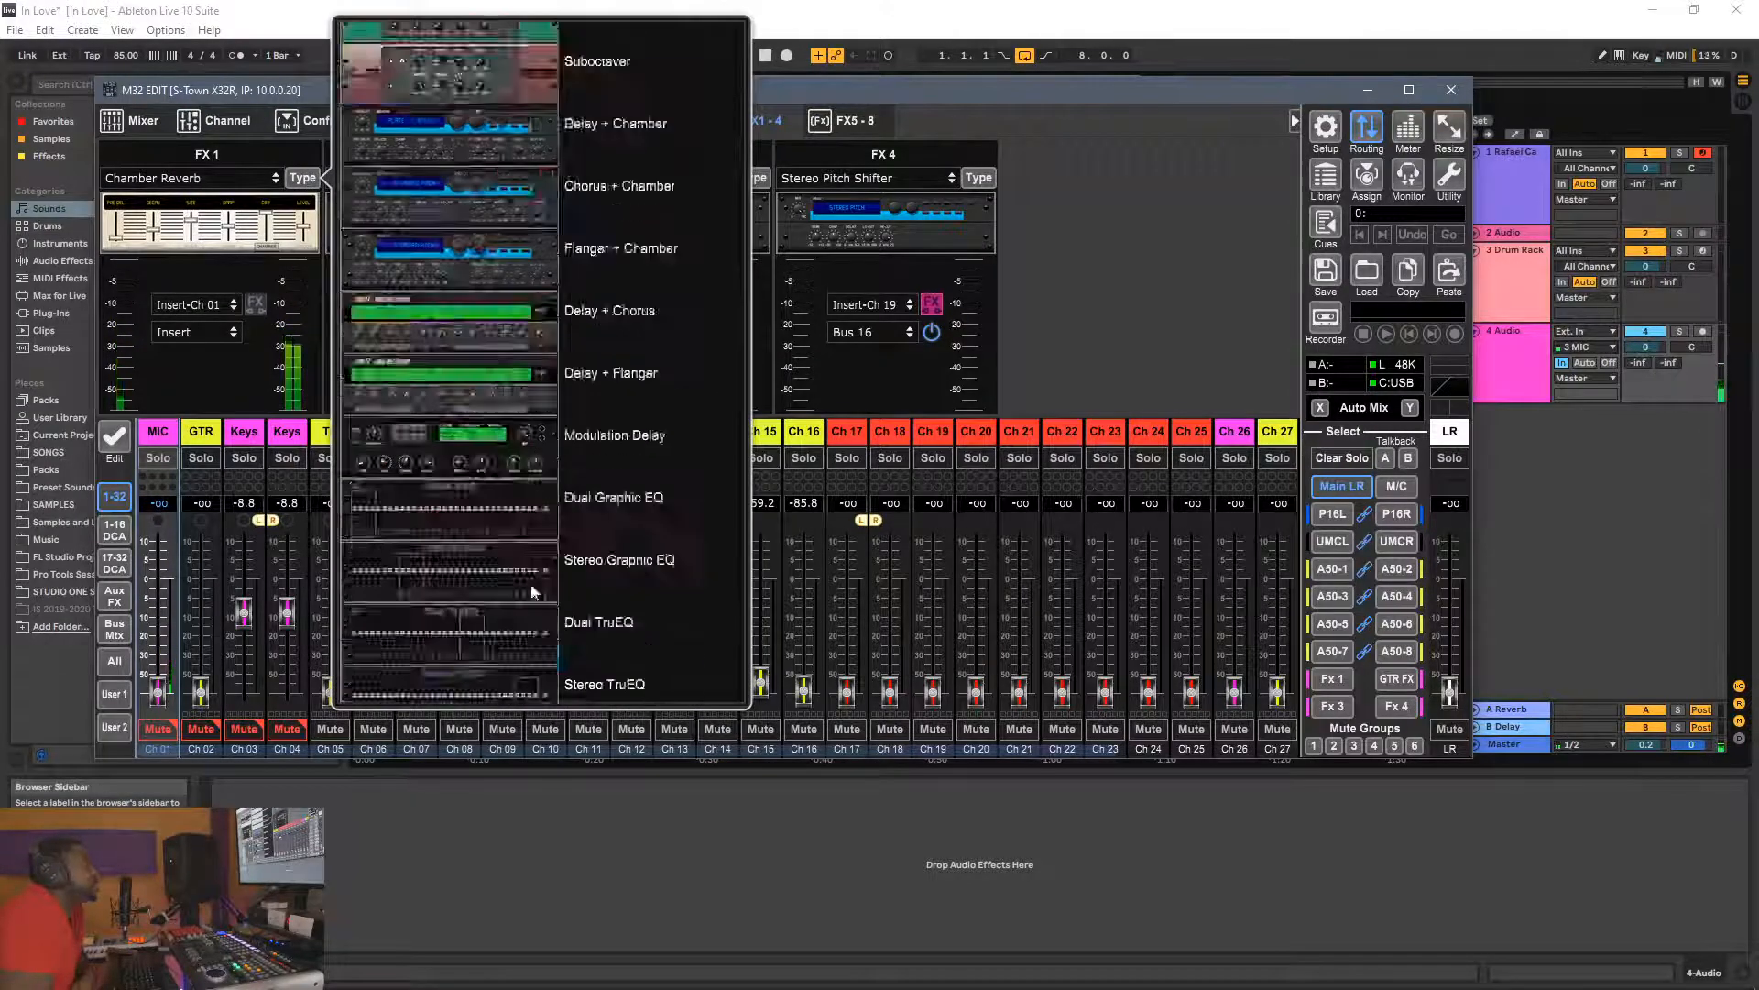
scroll(535, 593, down, 5)
click(527, 664)
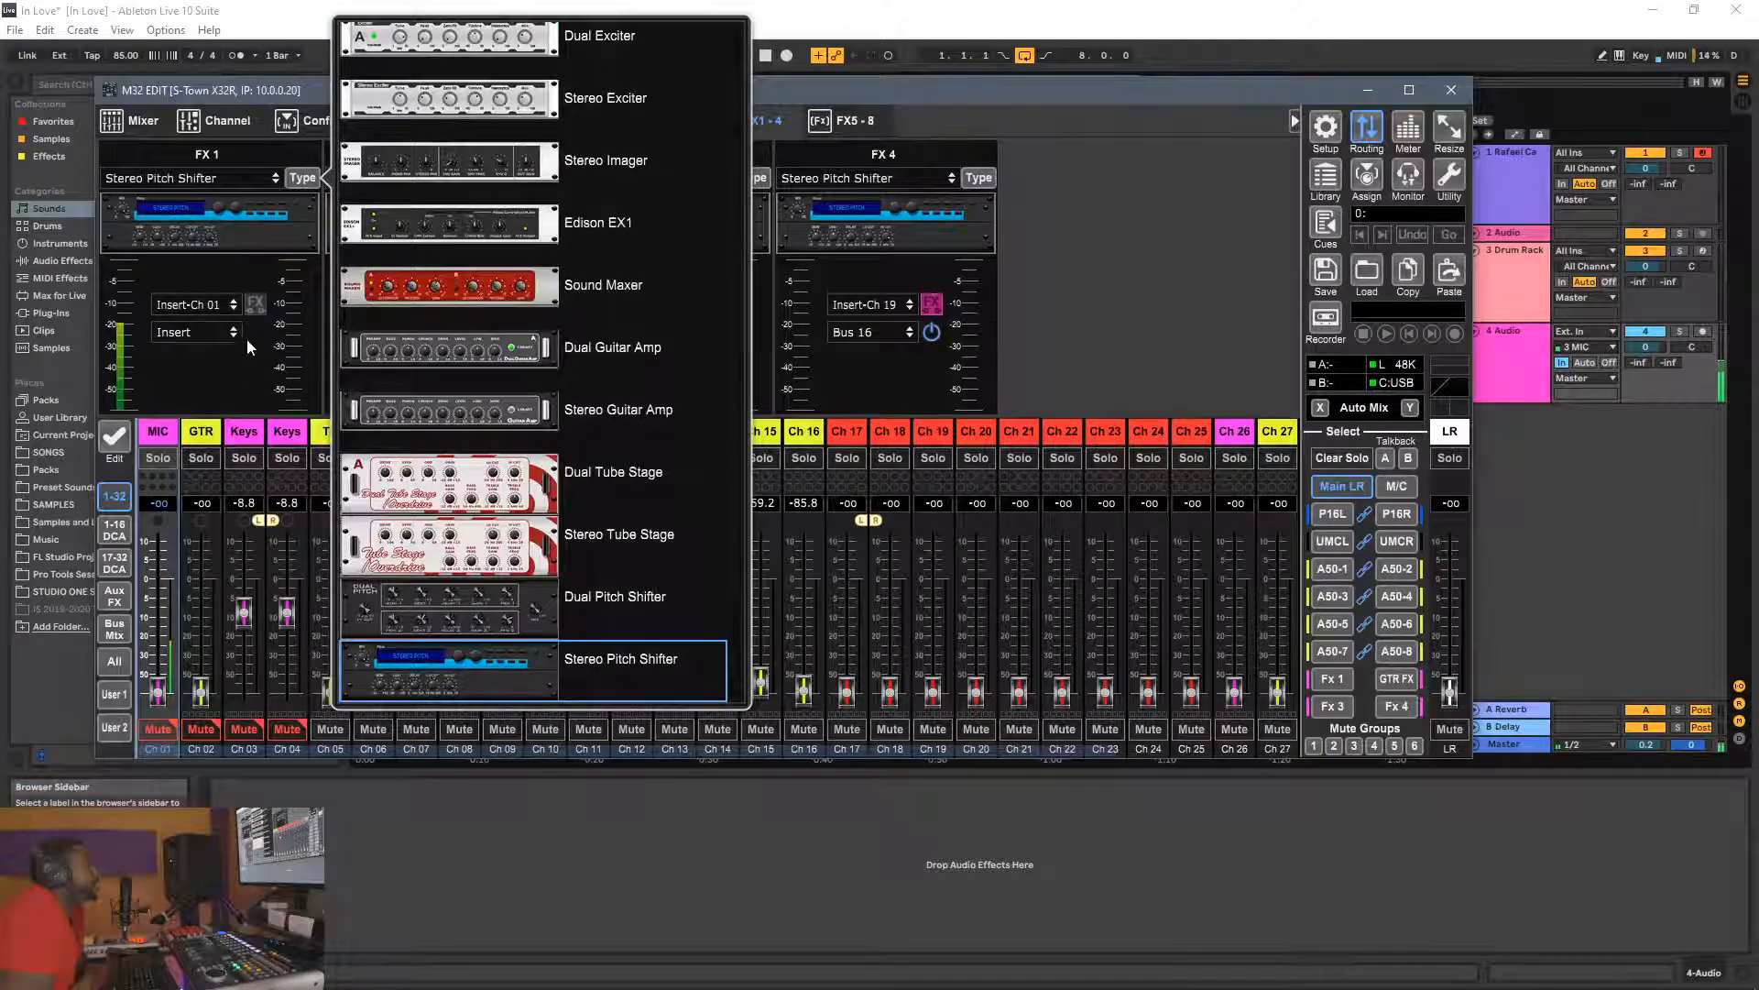
Step: Raise the semitone shift of the FX 1 Stereo Pitch Shifter and switch on its insert for channel 01
click(222, 222)
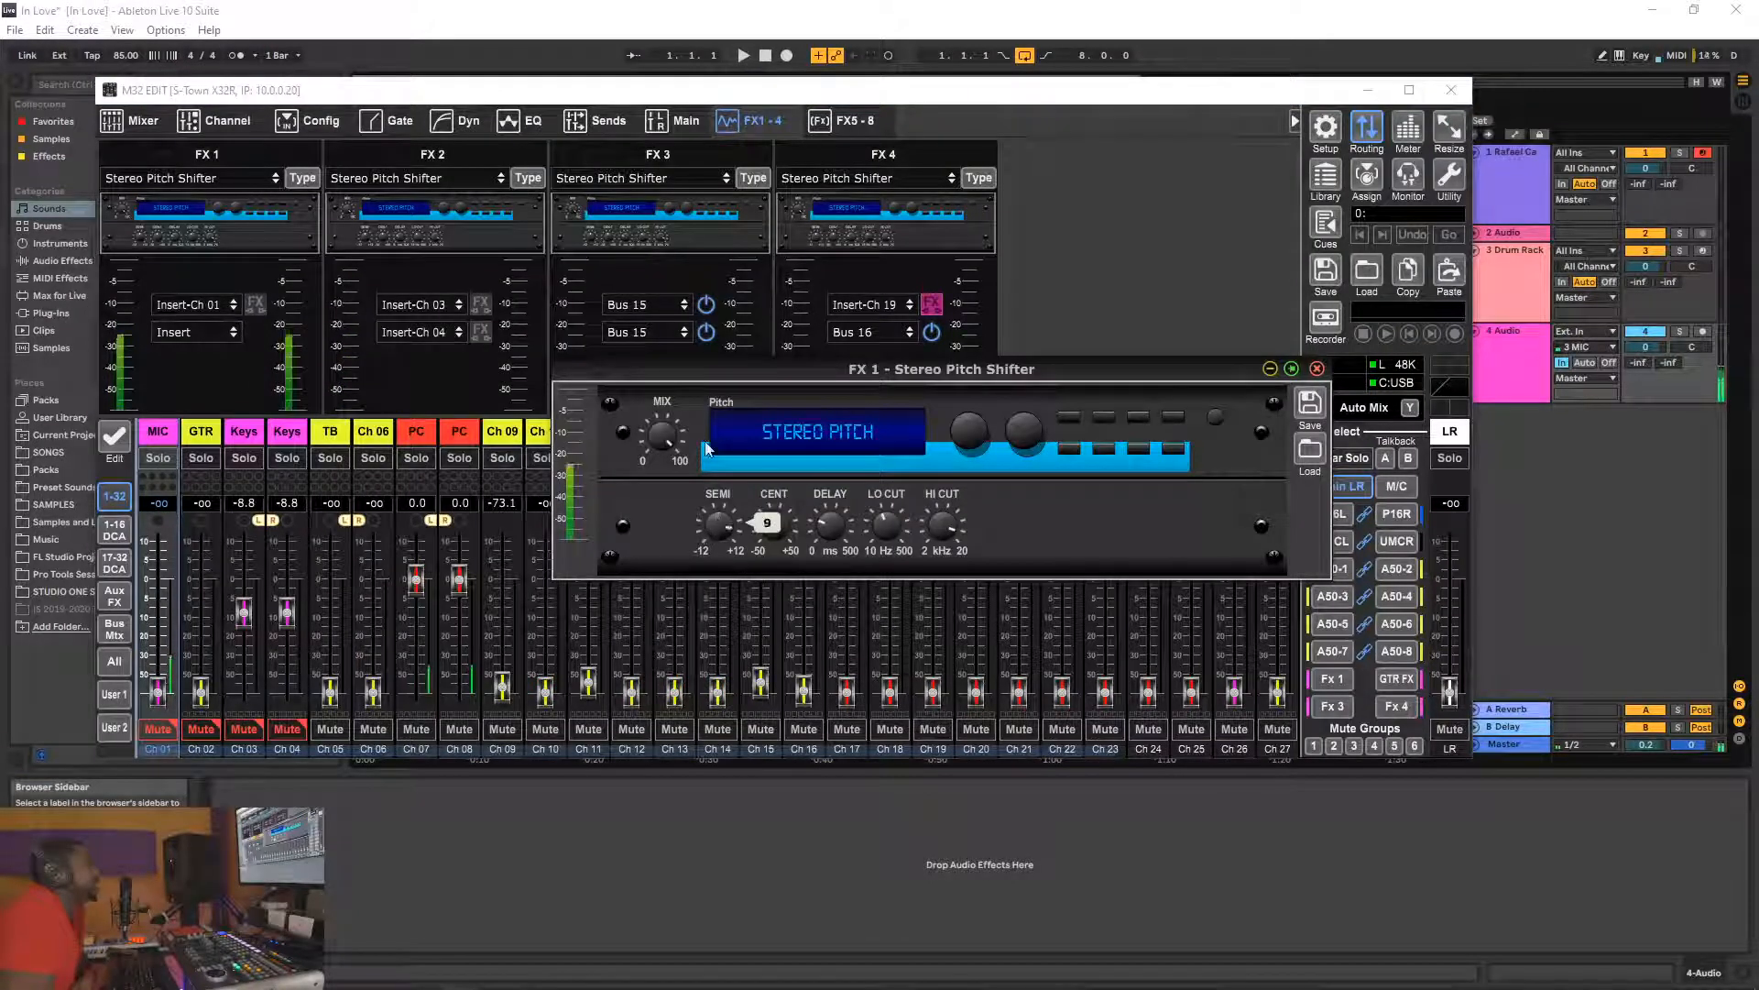
drag(705, 442, 697, 387)
click(1316, 369)
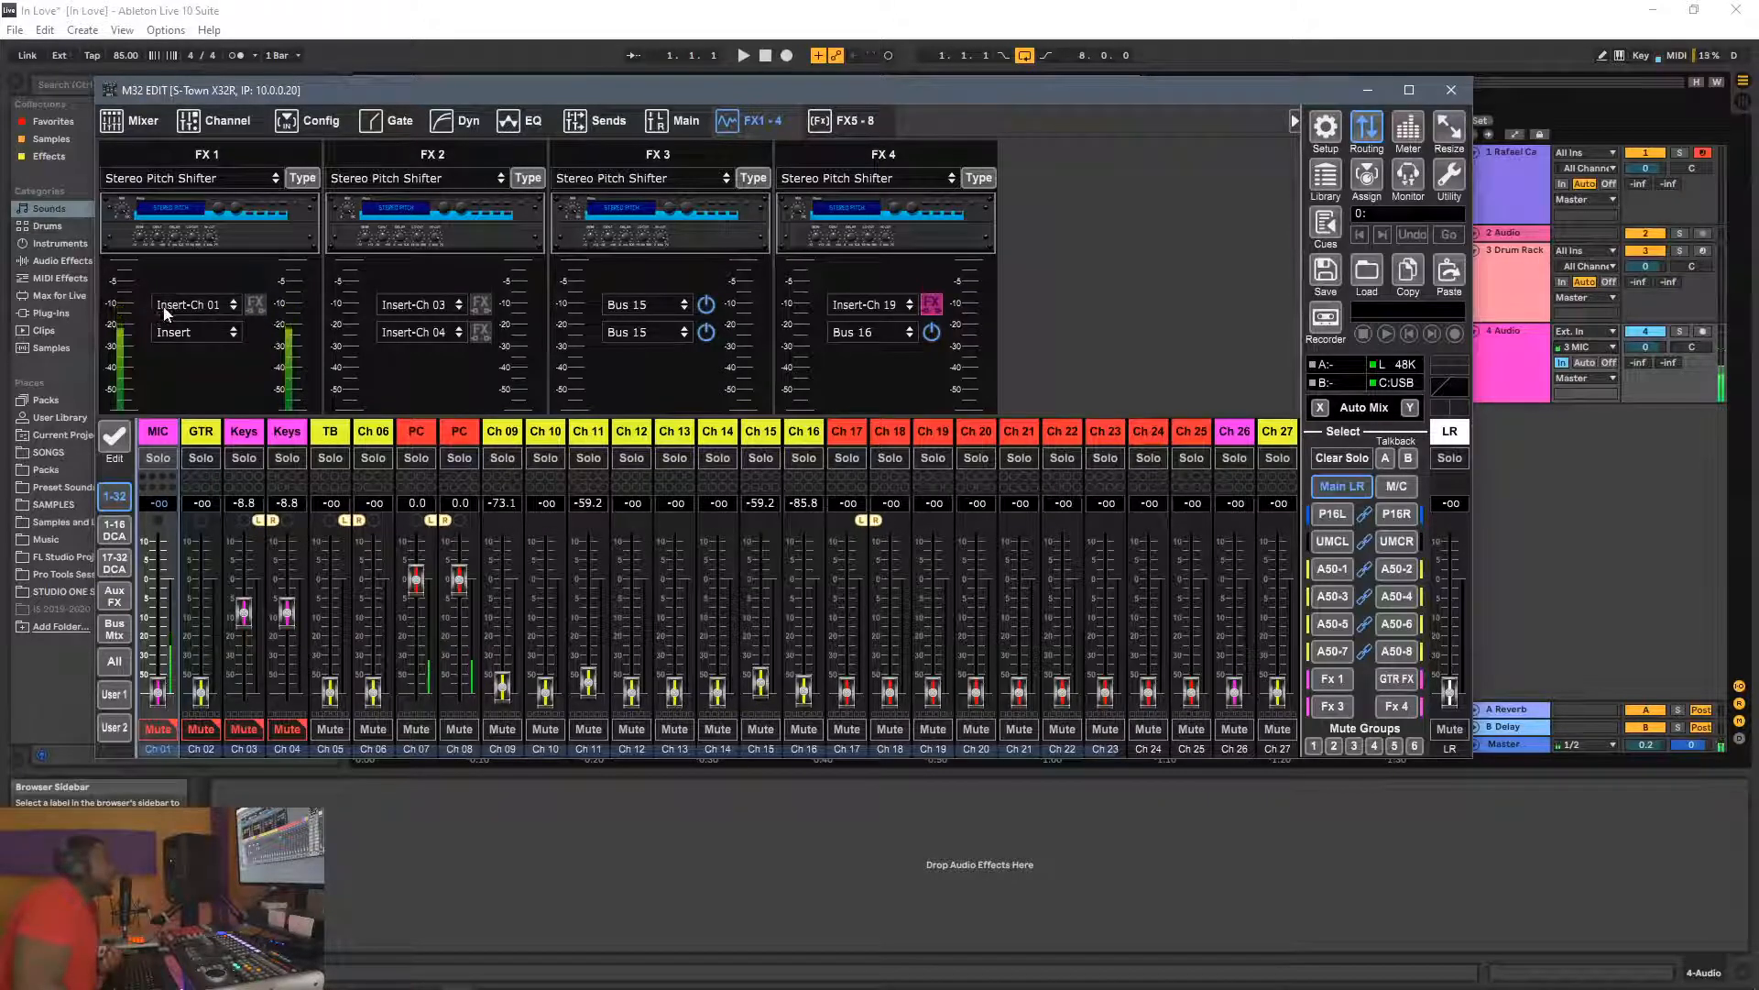
click(262, 310)
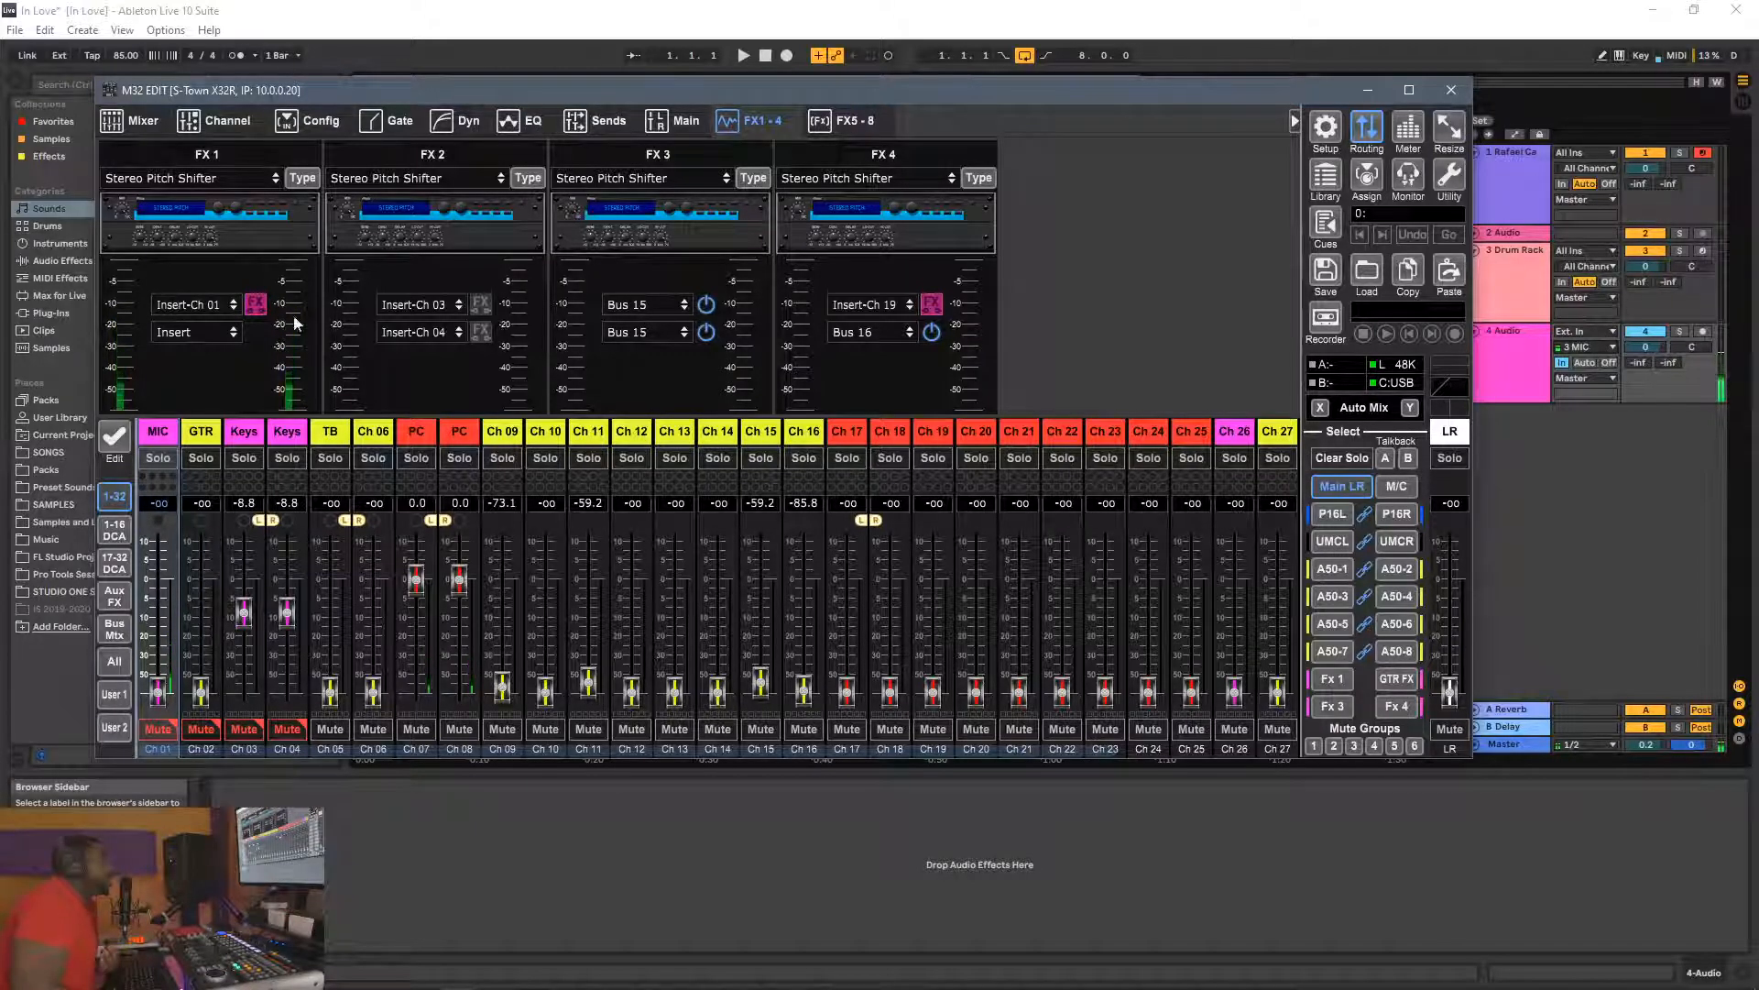
Step: Return to Ableton Live and look through the input channel options of the 4 Audio track
click(1639, 524)
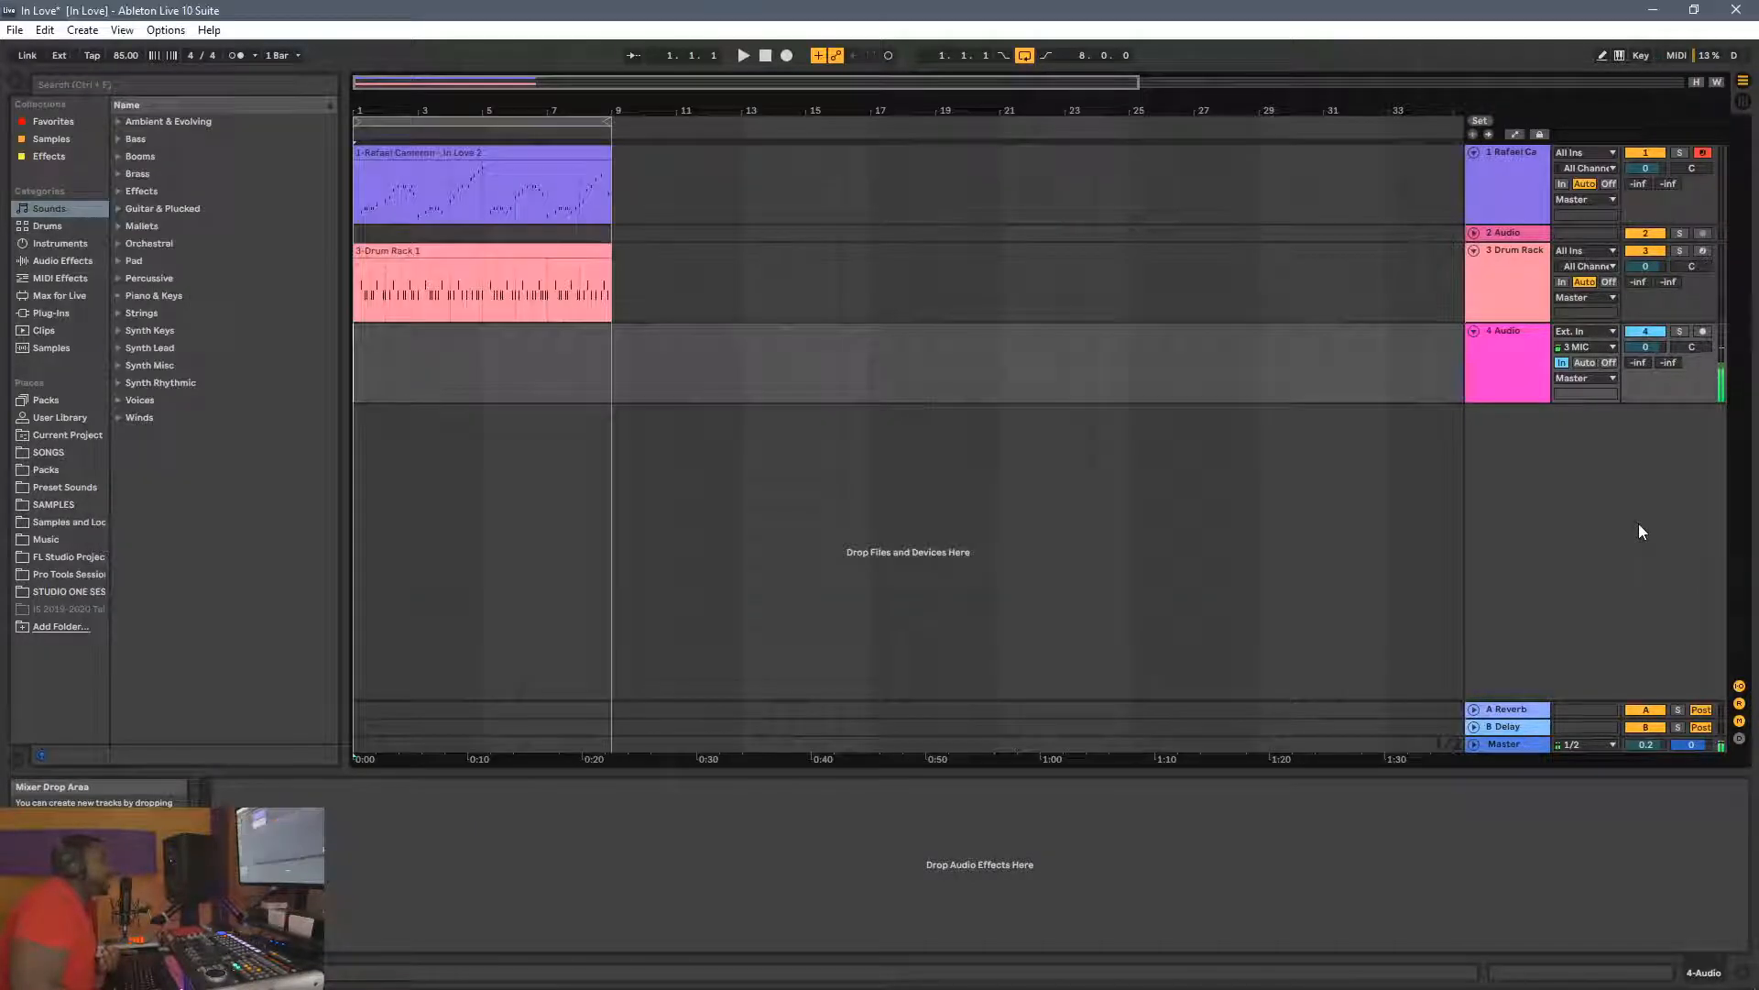
click(1593, 348)
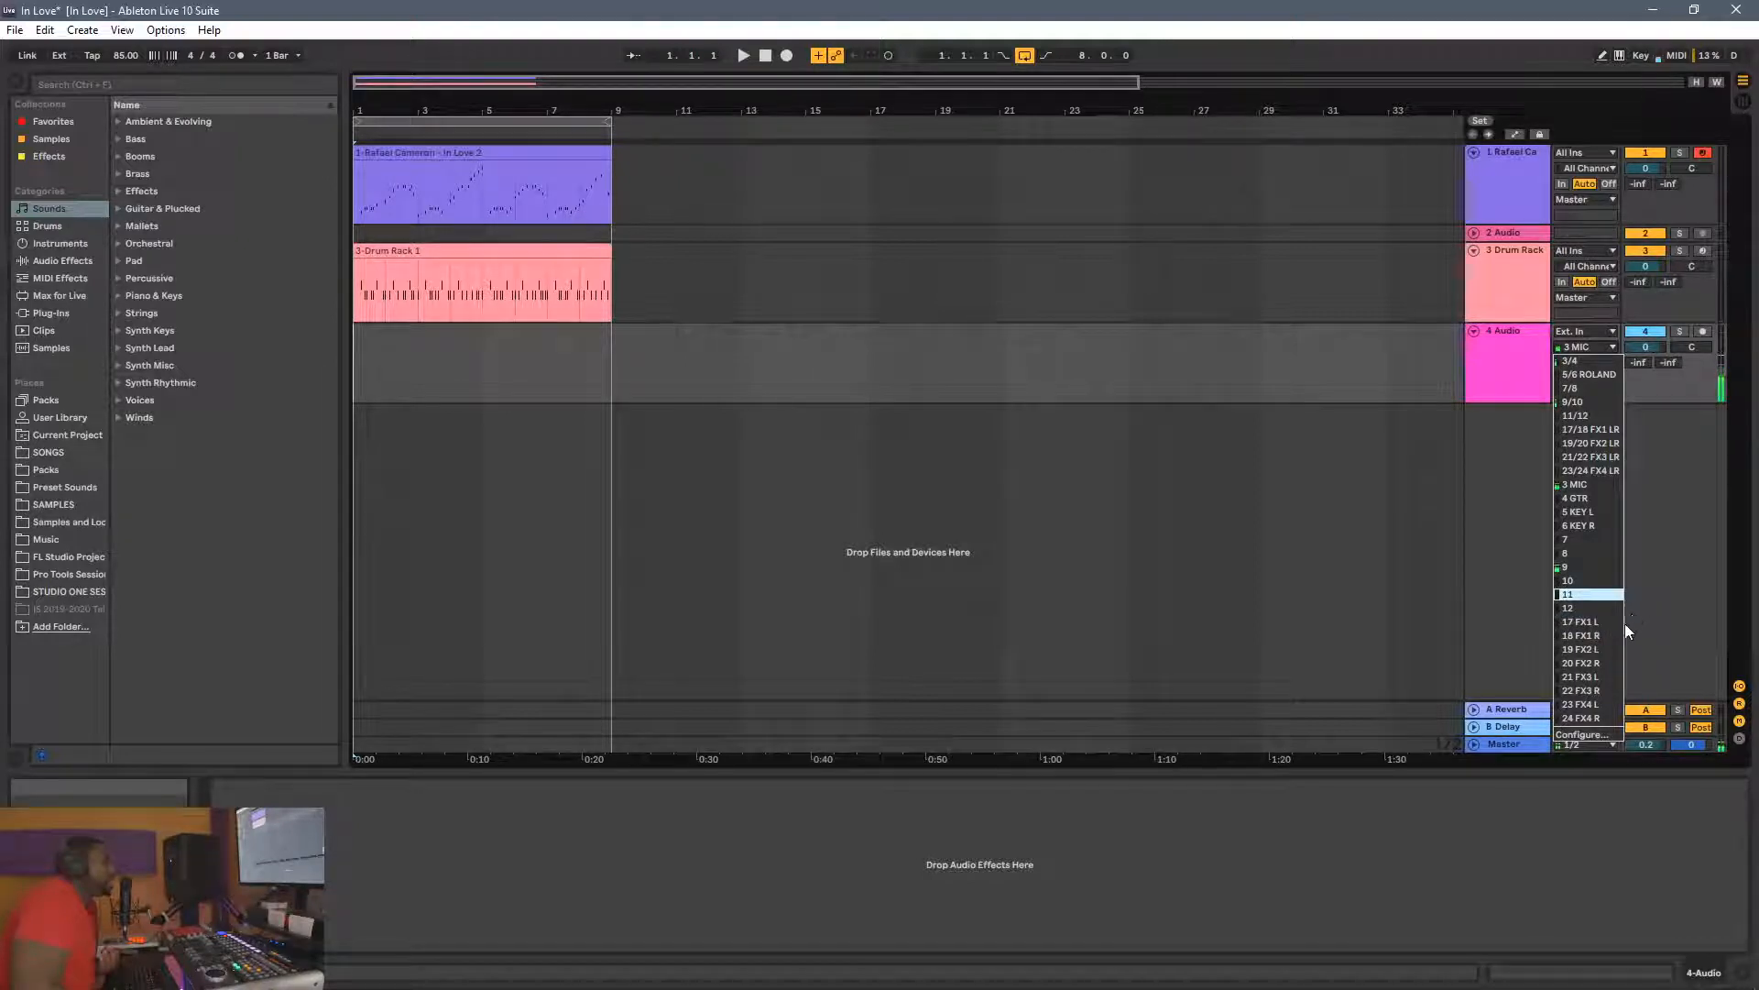
click(1662, 625)
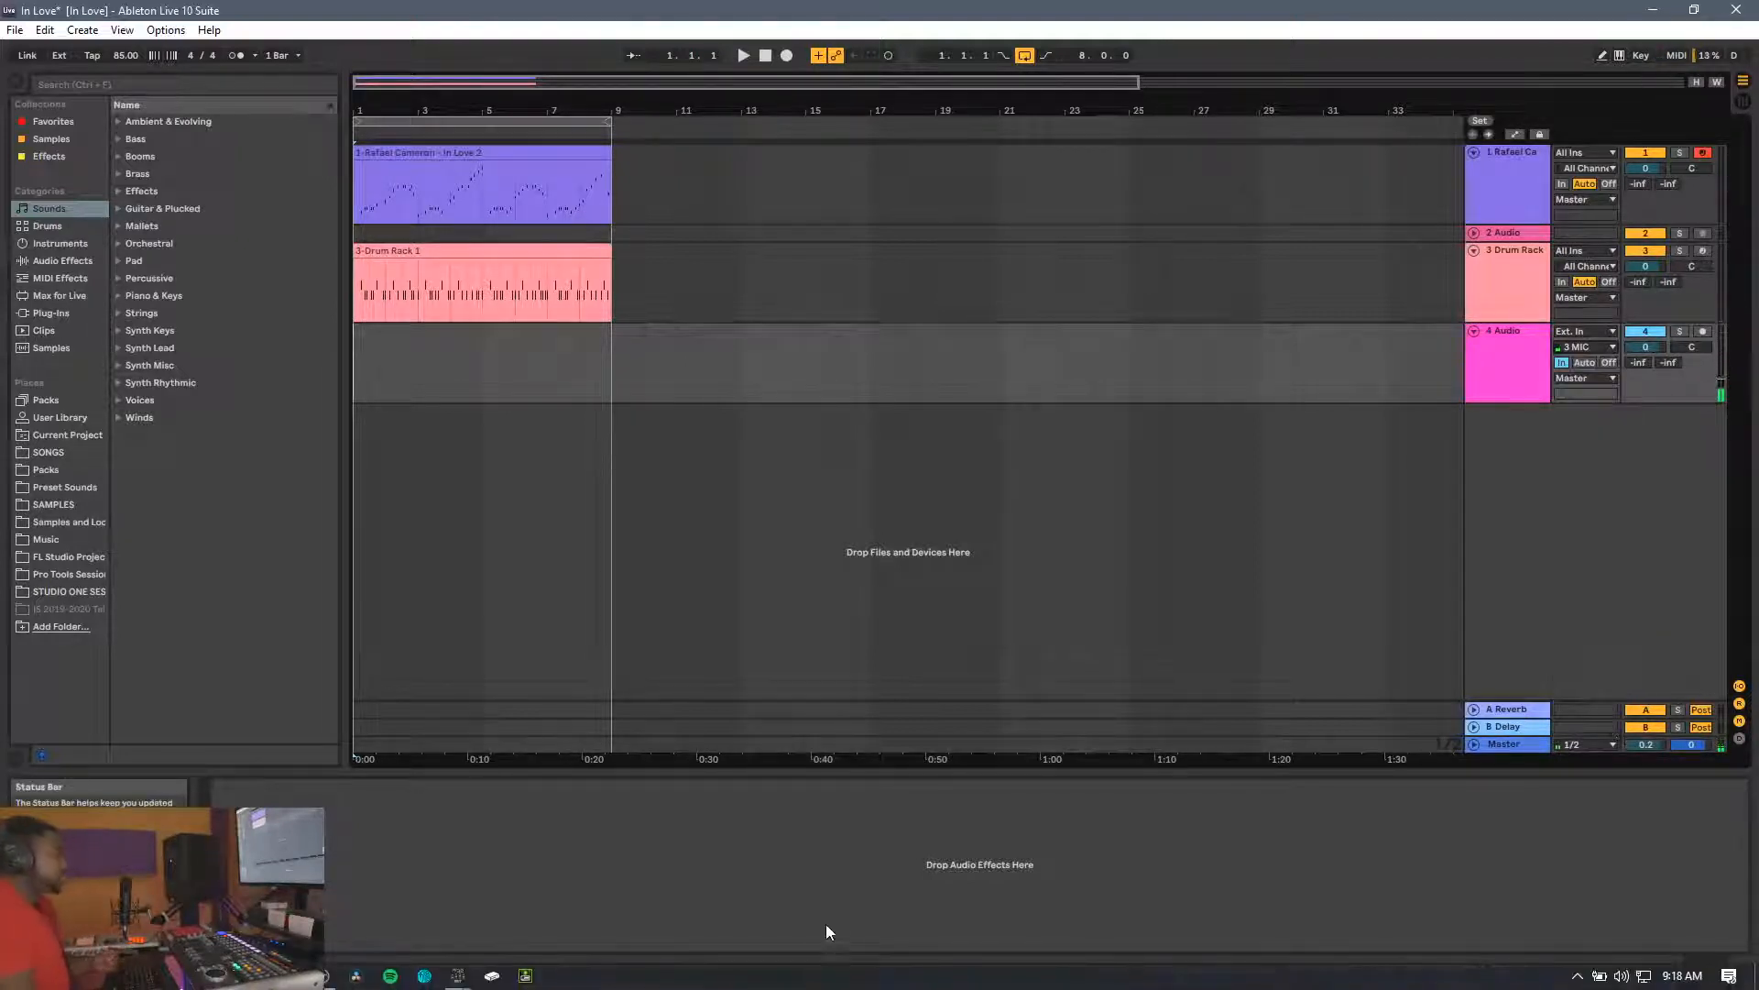
Step: Switch to M32 Edit to check the FX 1 - 4 slots, and return to Ableton Live to view the 4 Audio track's input channel options
mouse_move(457, 975)
click(359, 890)
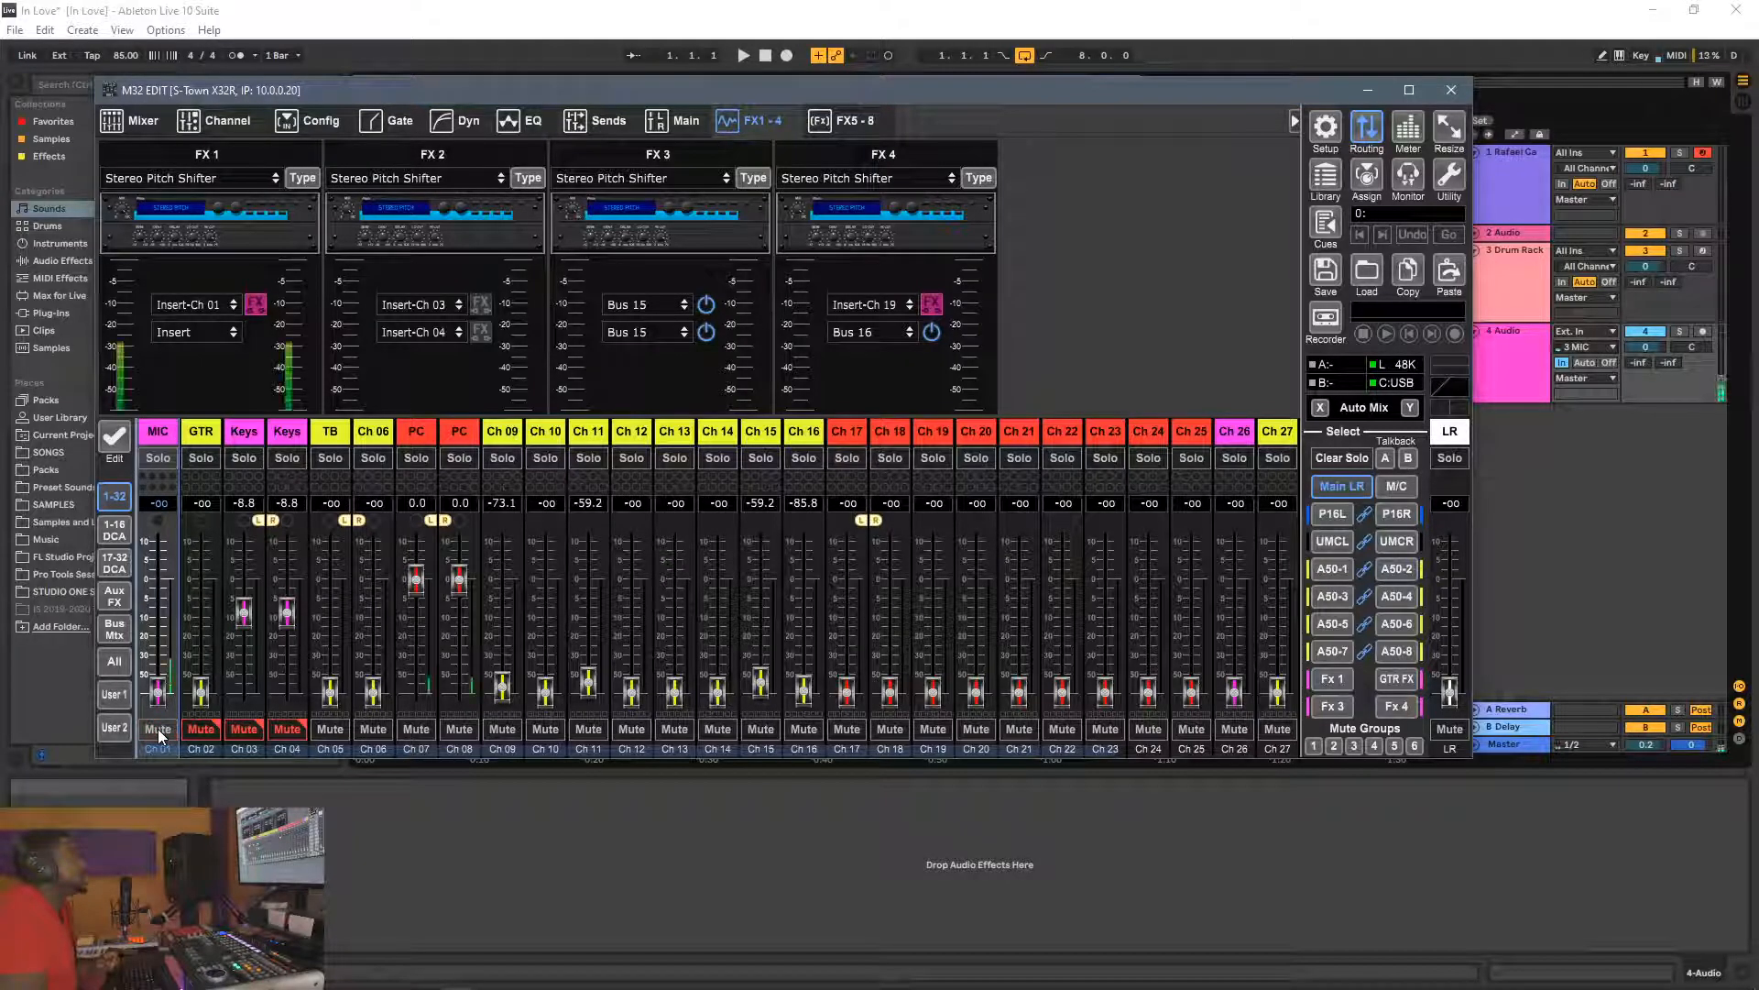
click(1584, 348)
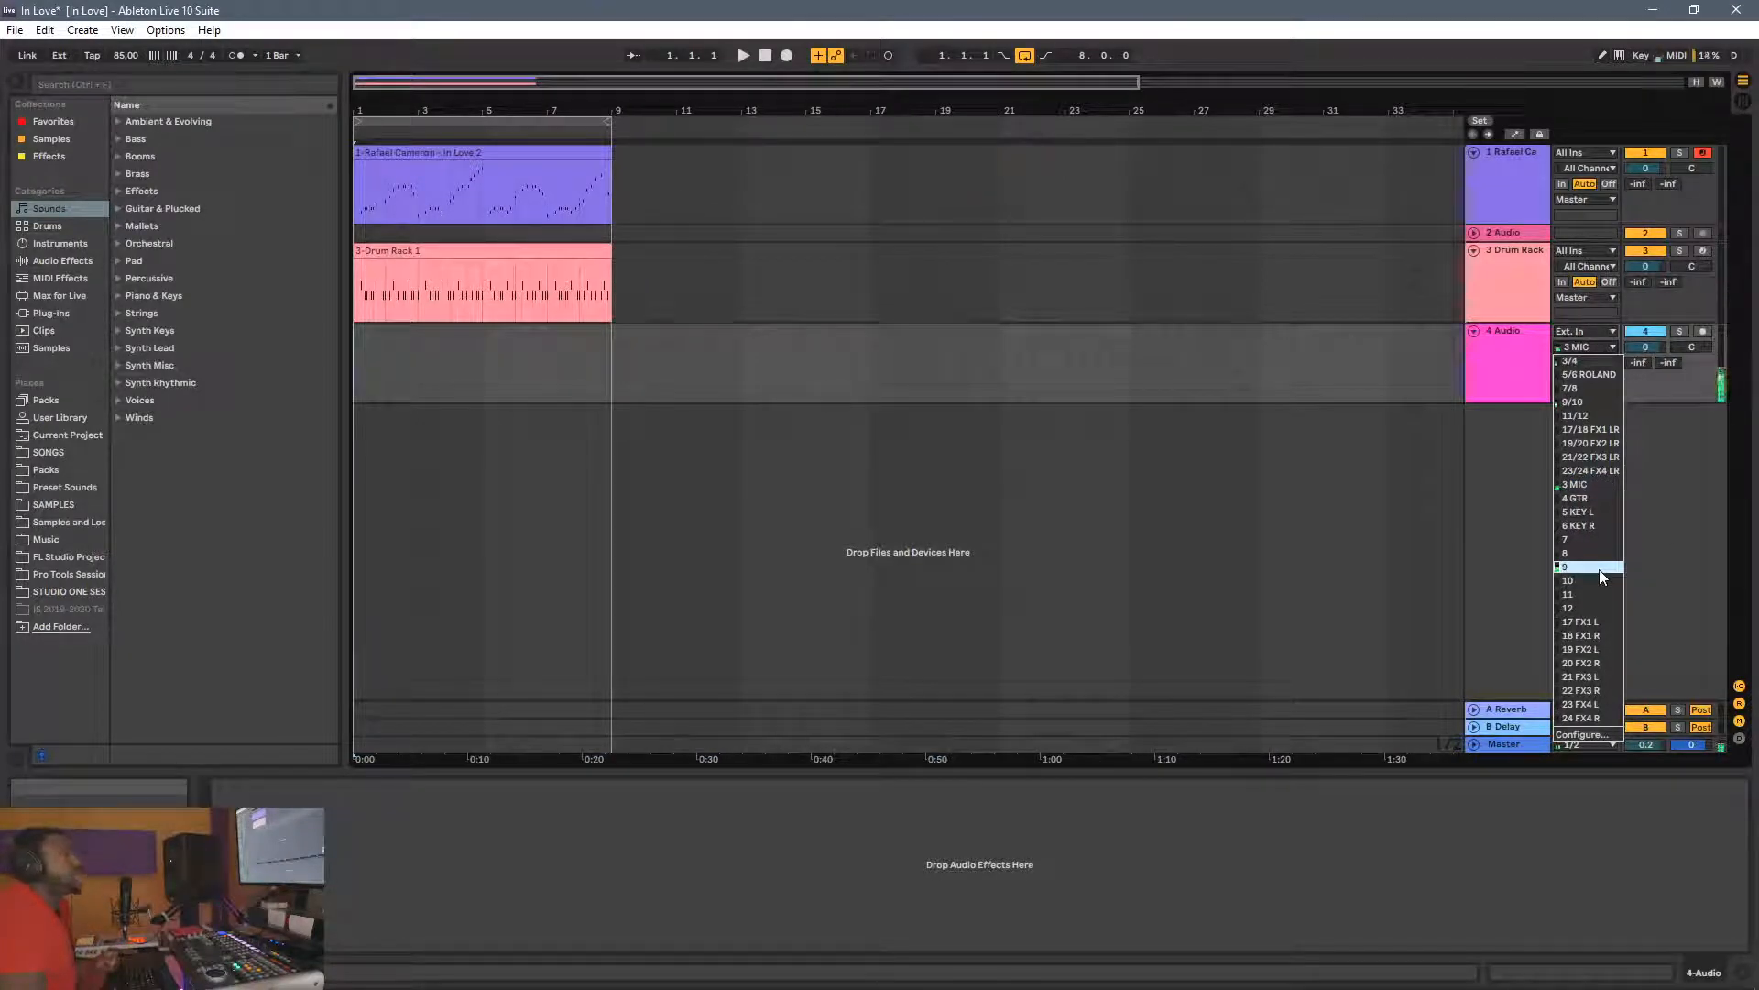
click(1675, 578)
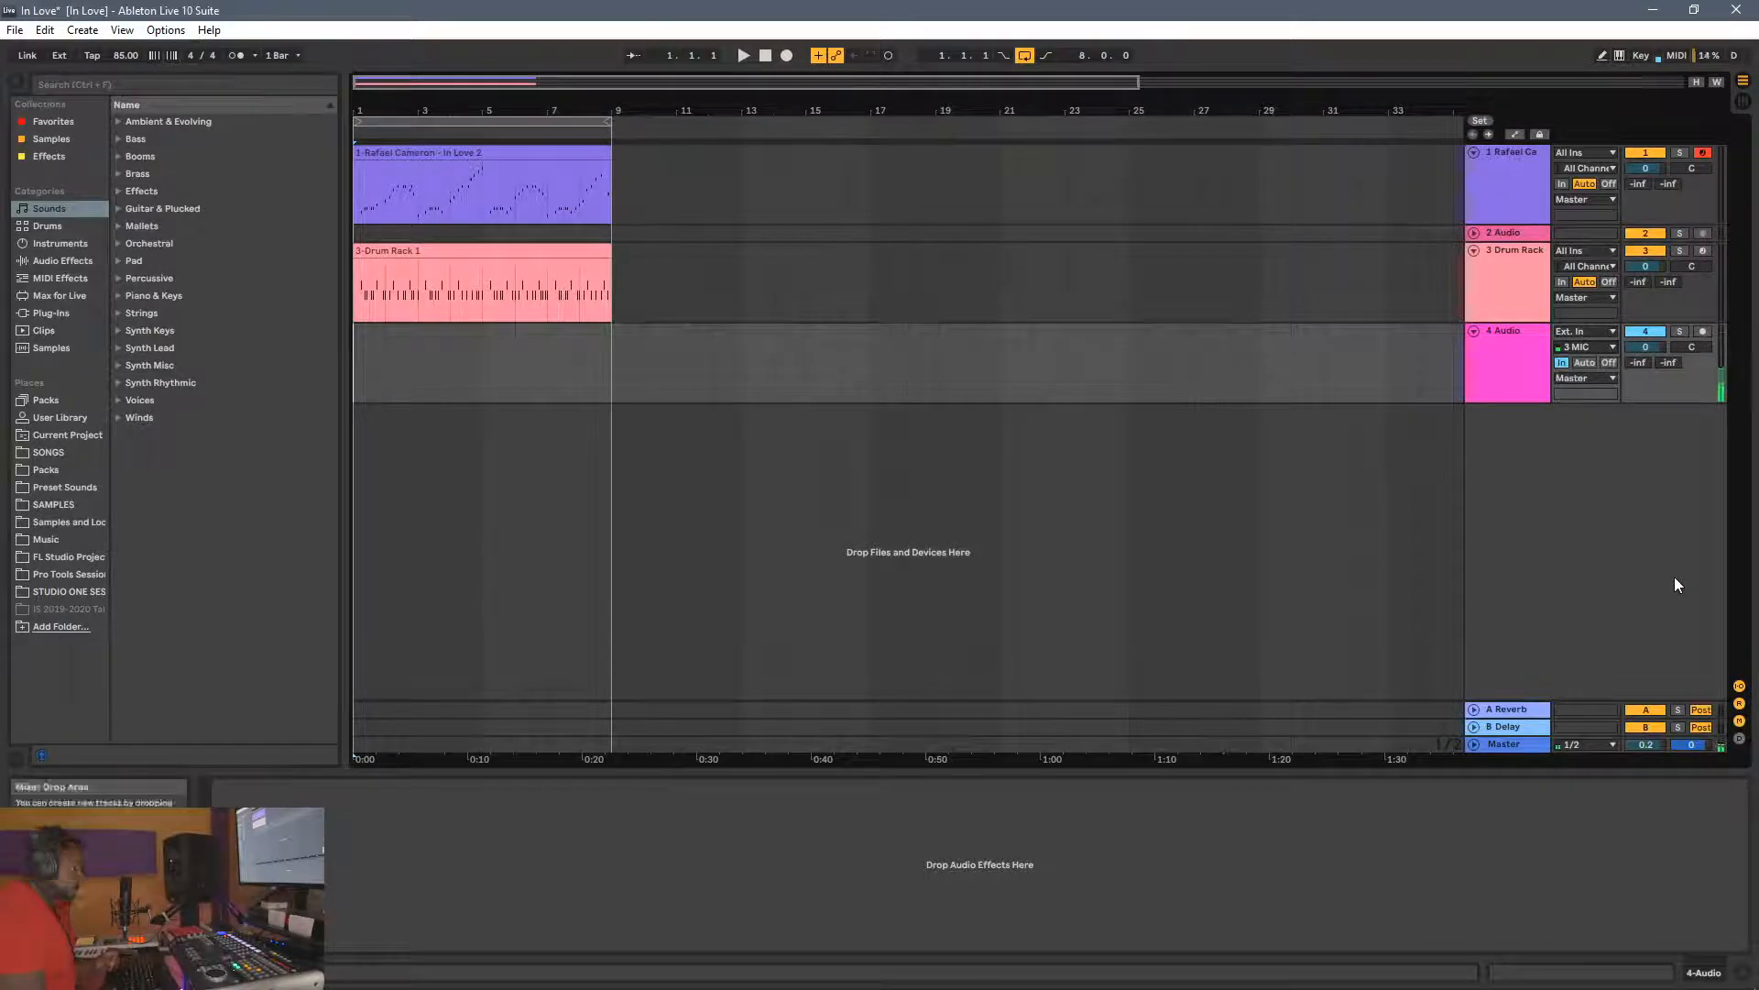
key(ctrl+comma)
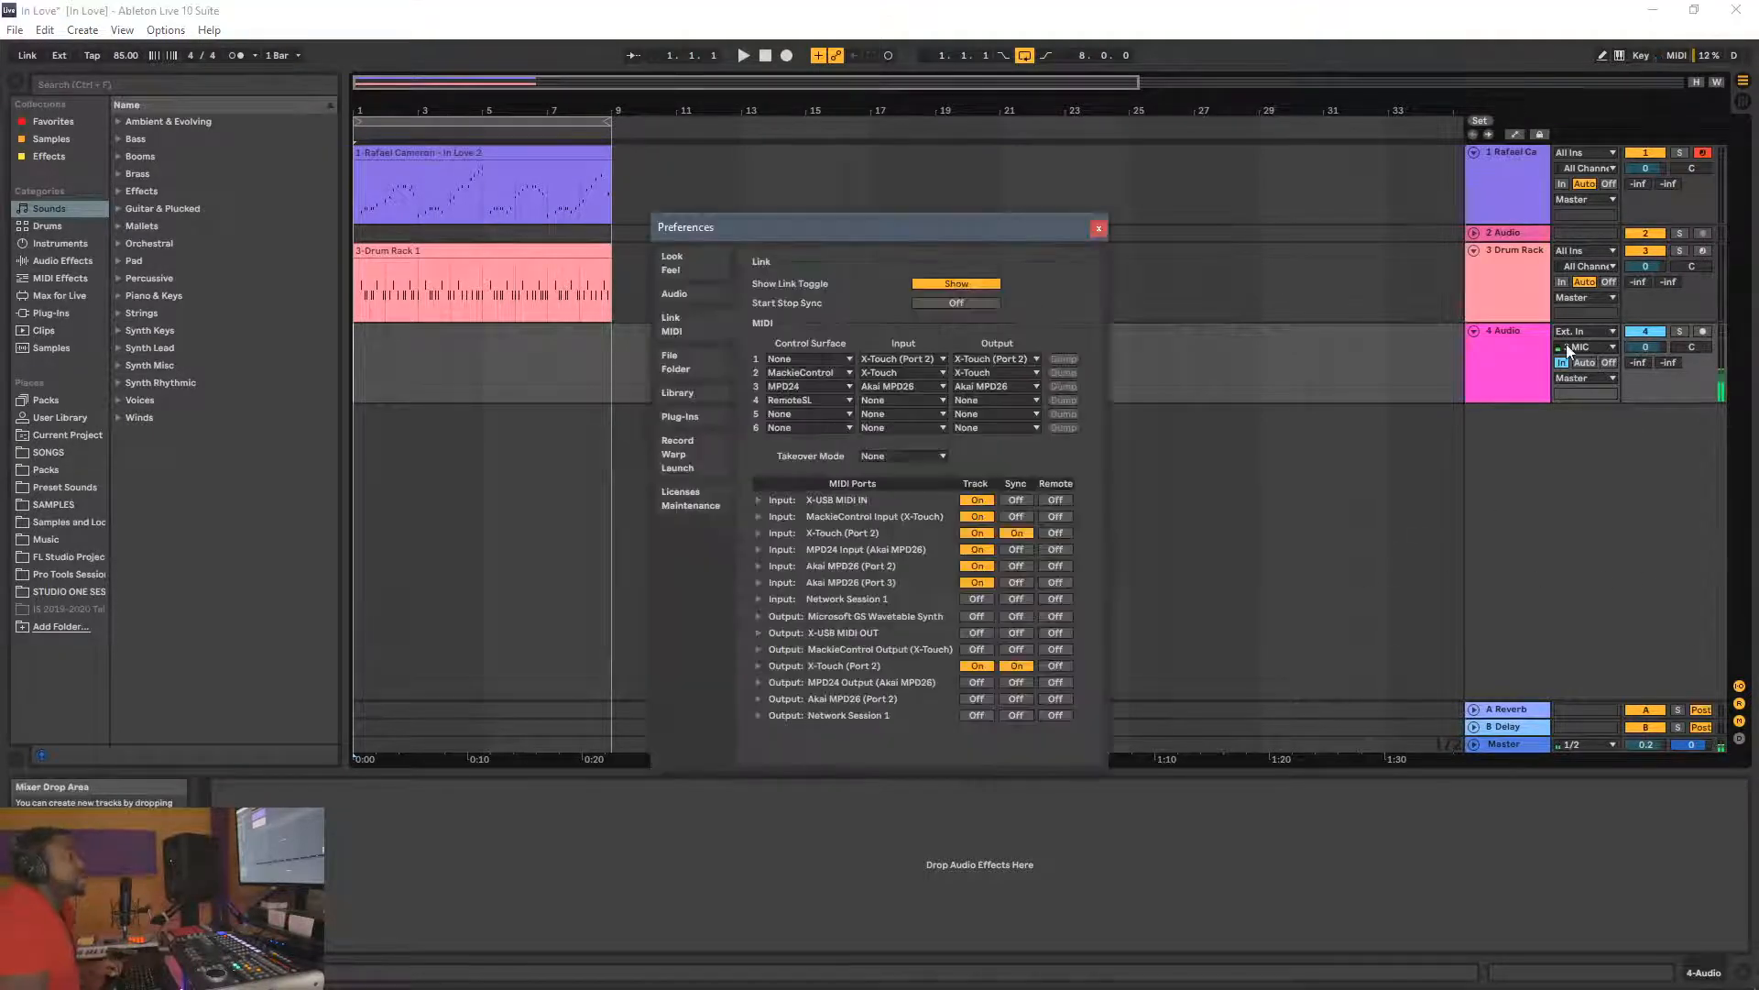
click(1098, 227)
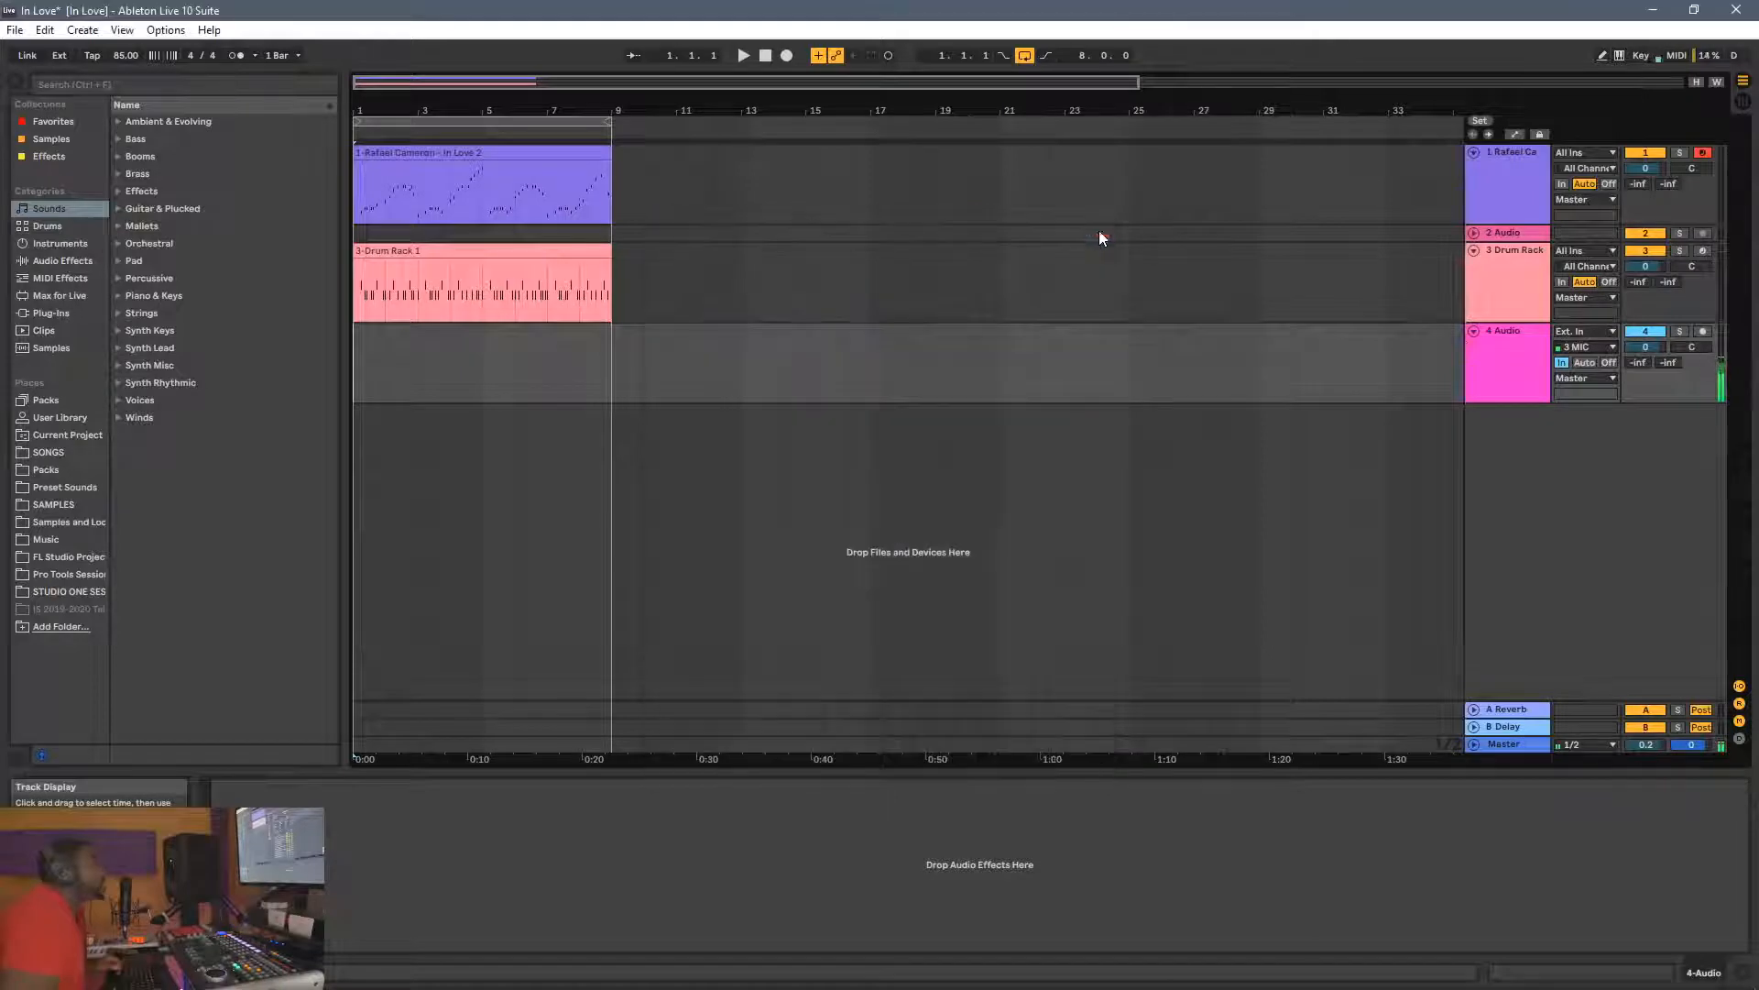
Step: Set the 4 Audio track's input channel to 9 for comparison, and switch it back to 3 MIC
click(1599, 350)
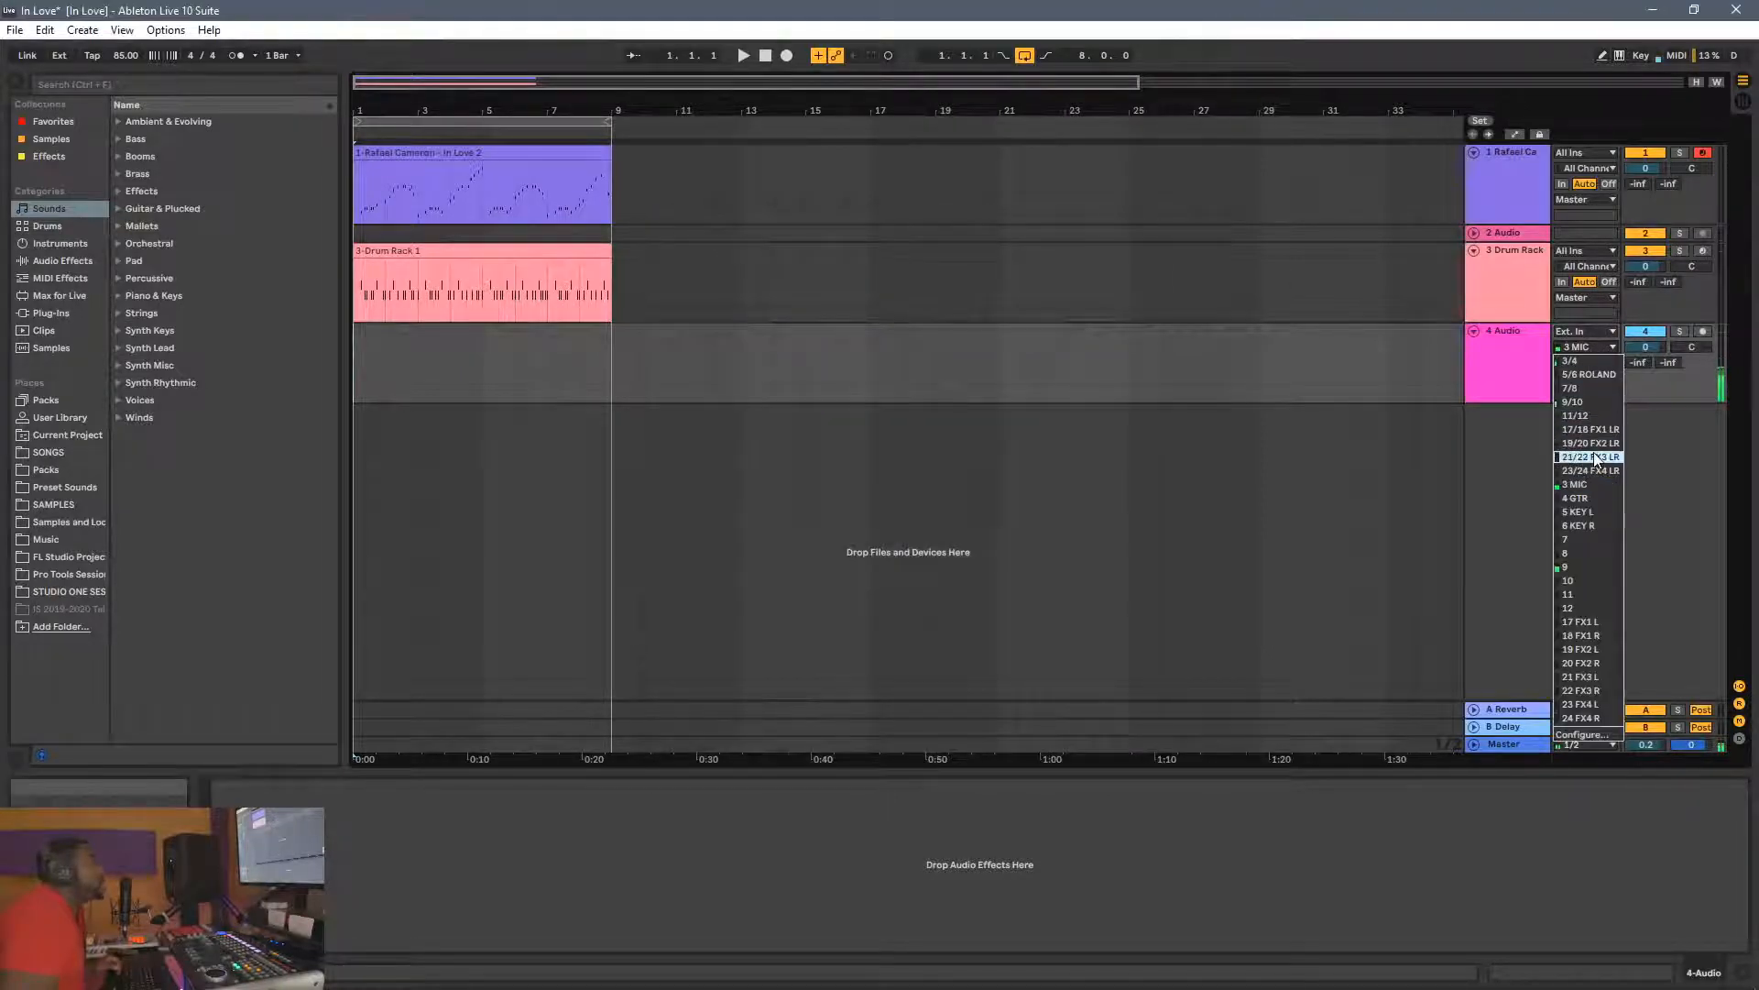
click(1584, 567)
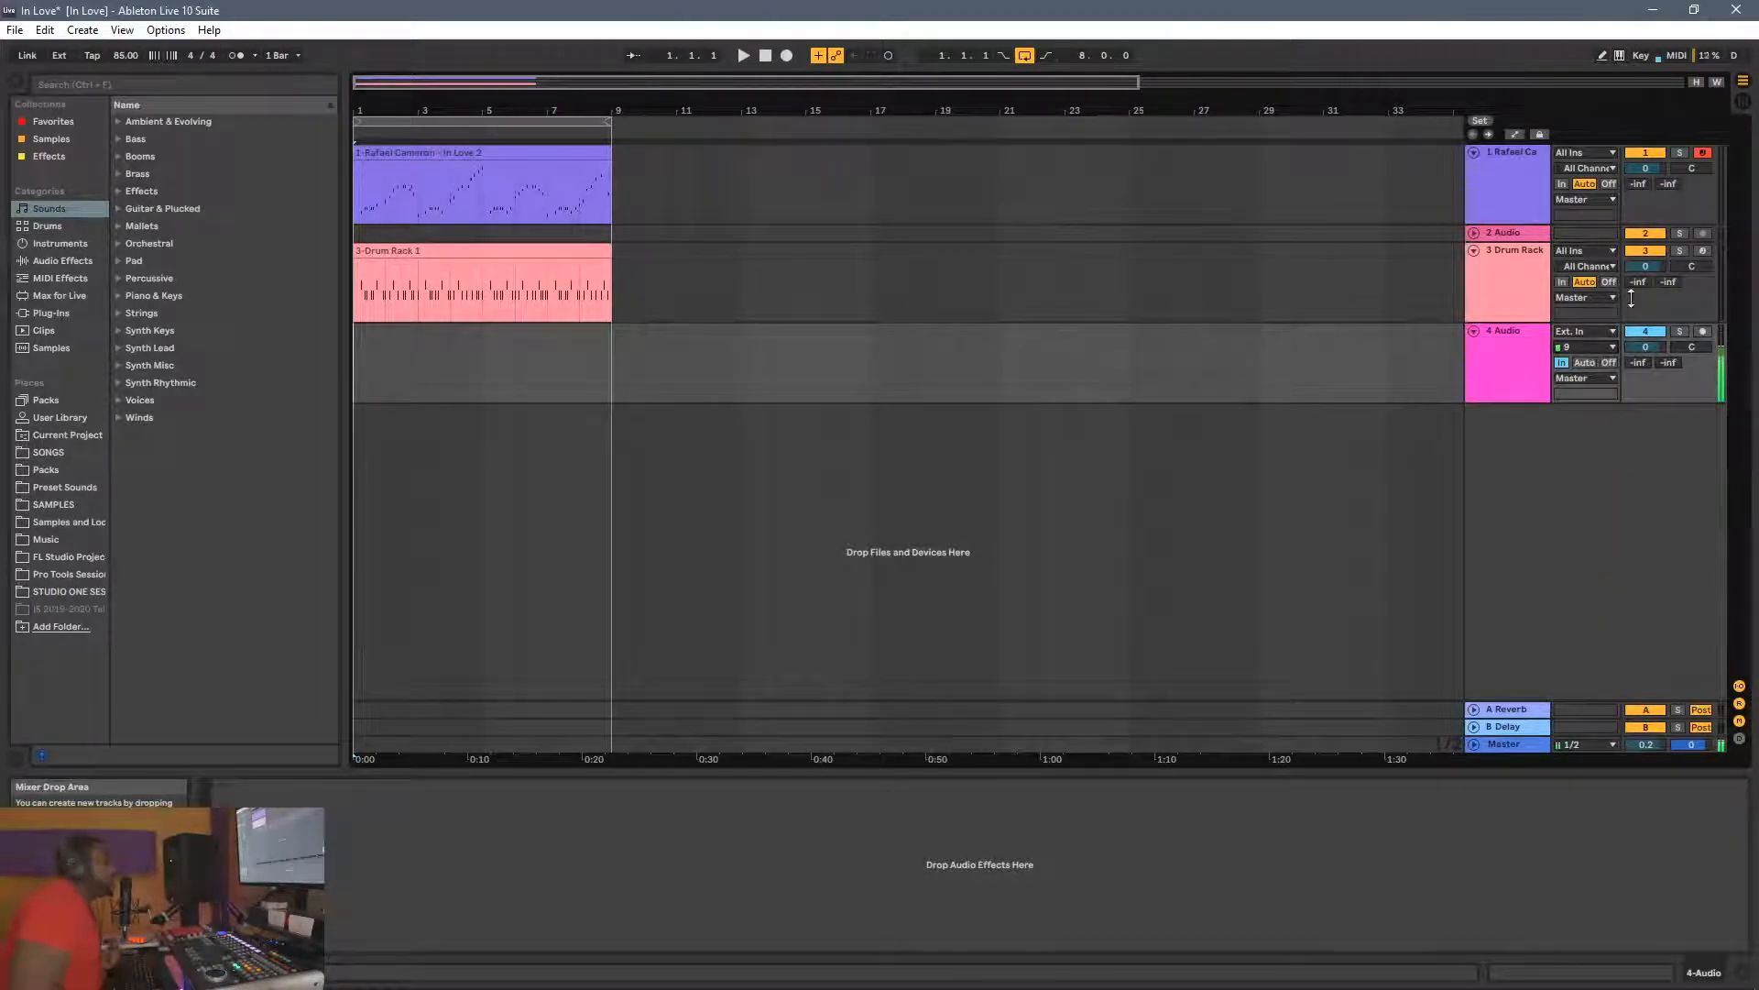
click(1588, 347)
click(1593, 483)
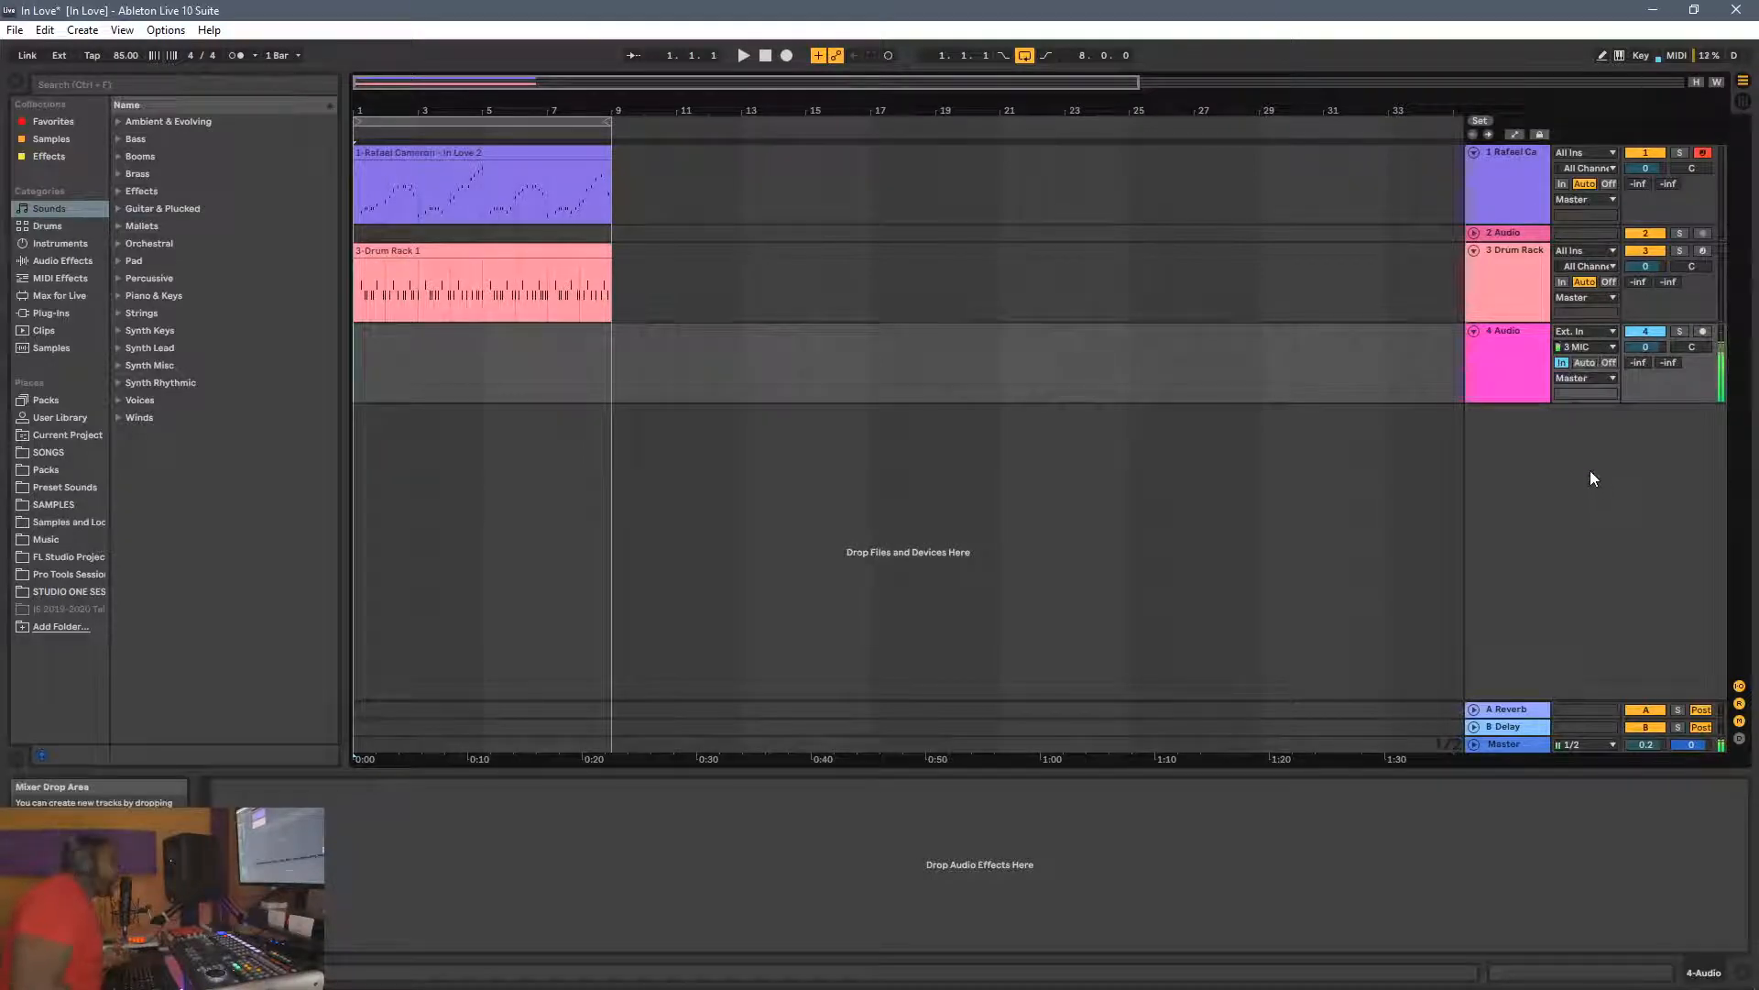
Step: Review the 4 Audio track's input channel options and open the Input Config in the audio preferences
click(1589, 351)
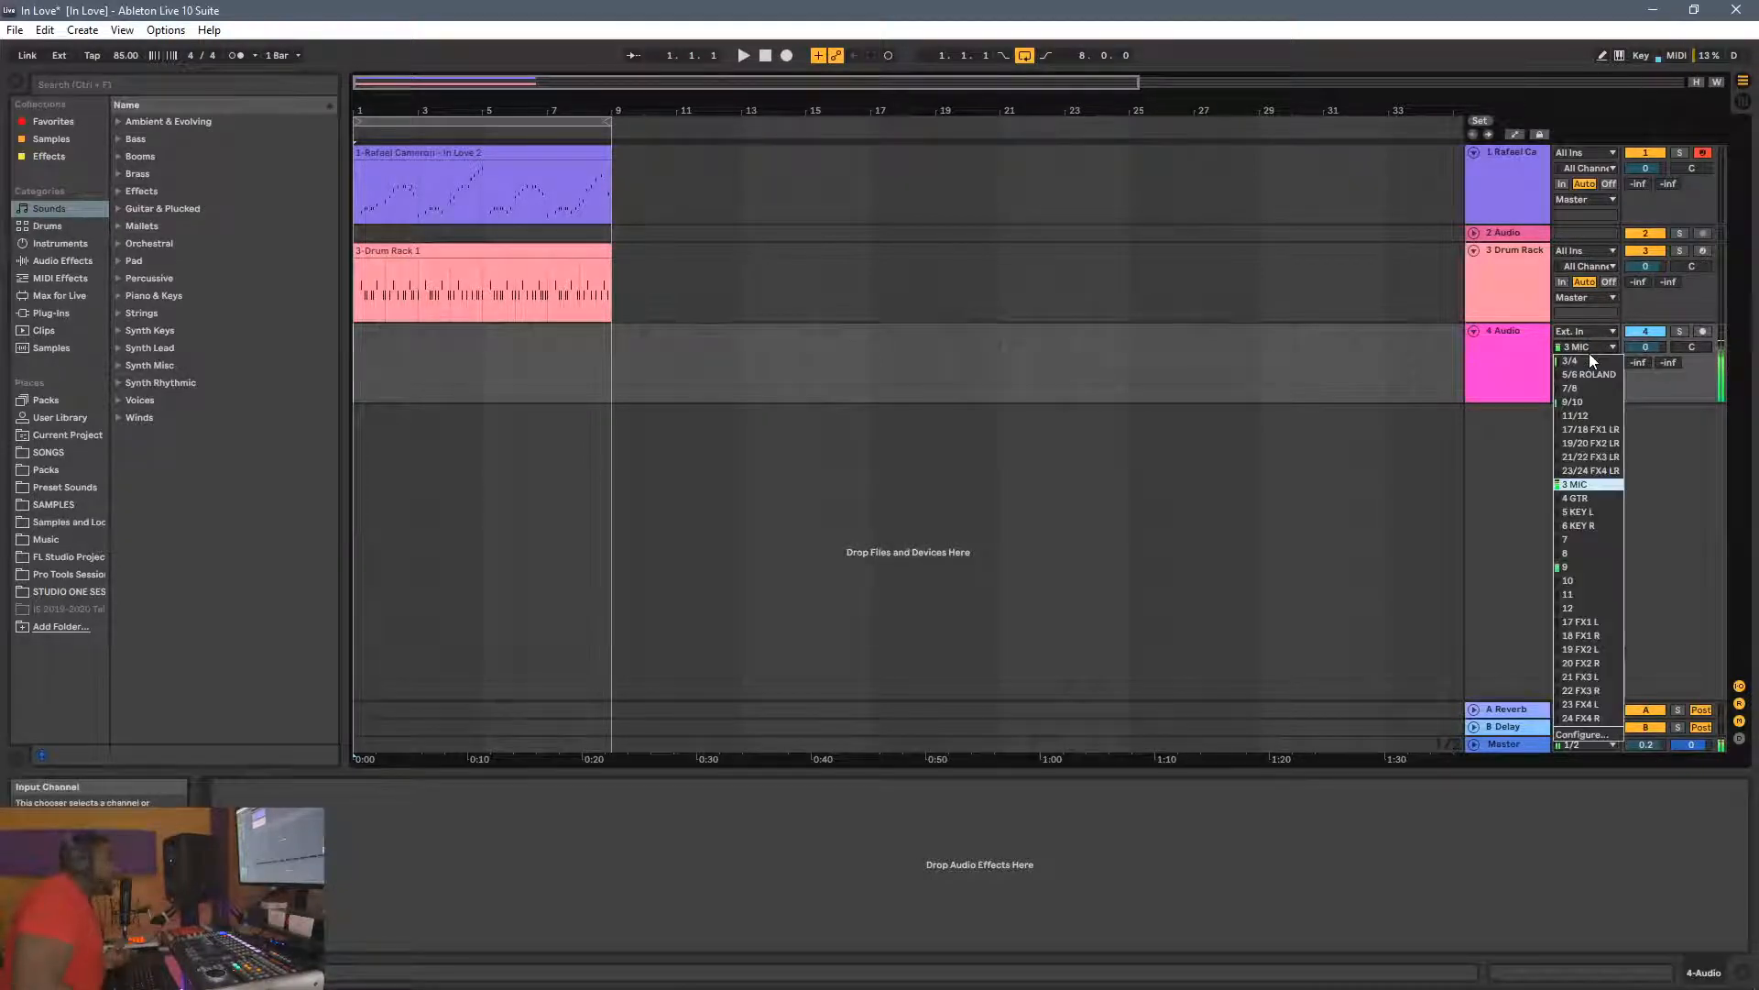
click(1659, 604)
key(ctrl+comma)
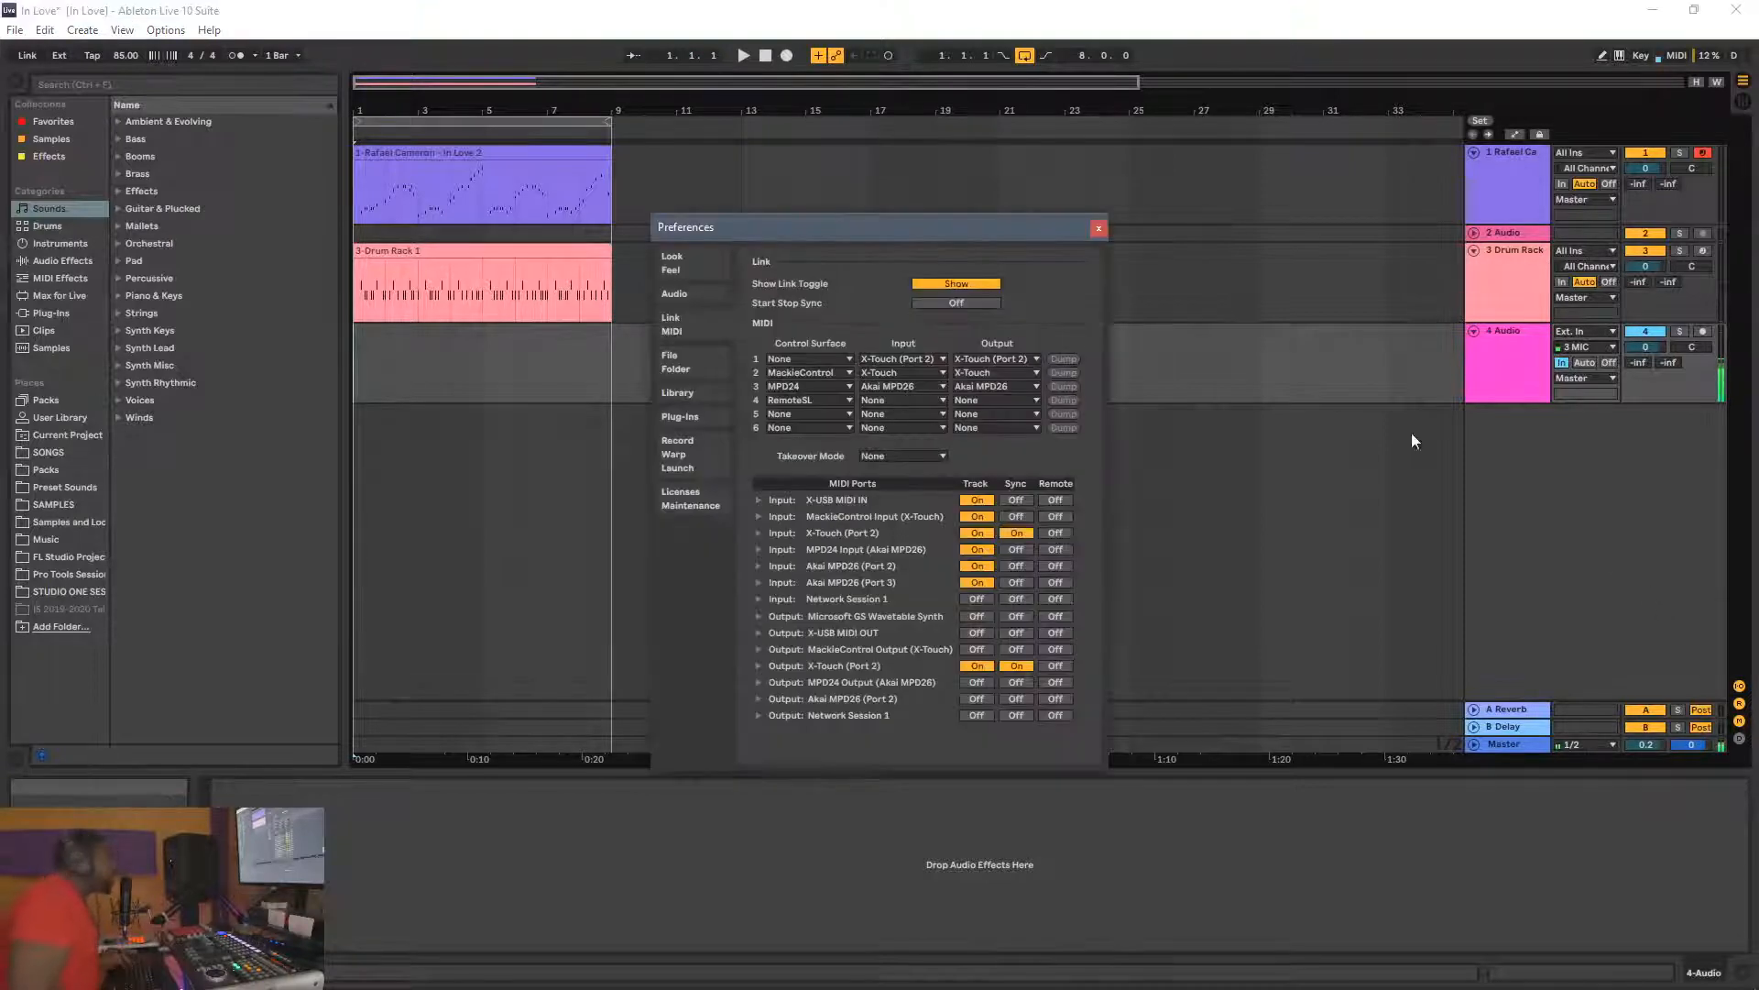
click(680, 291)
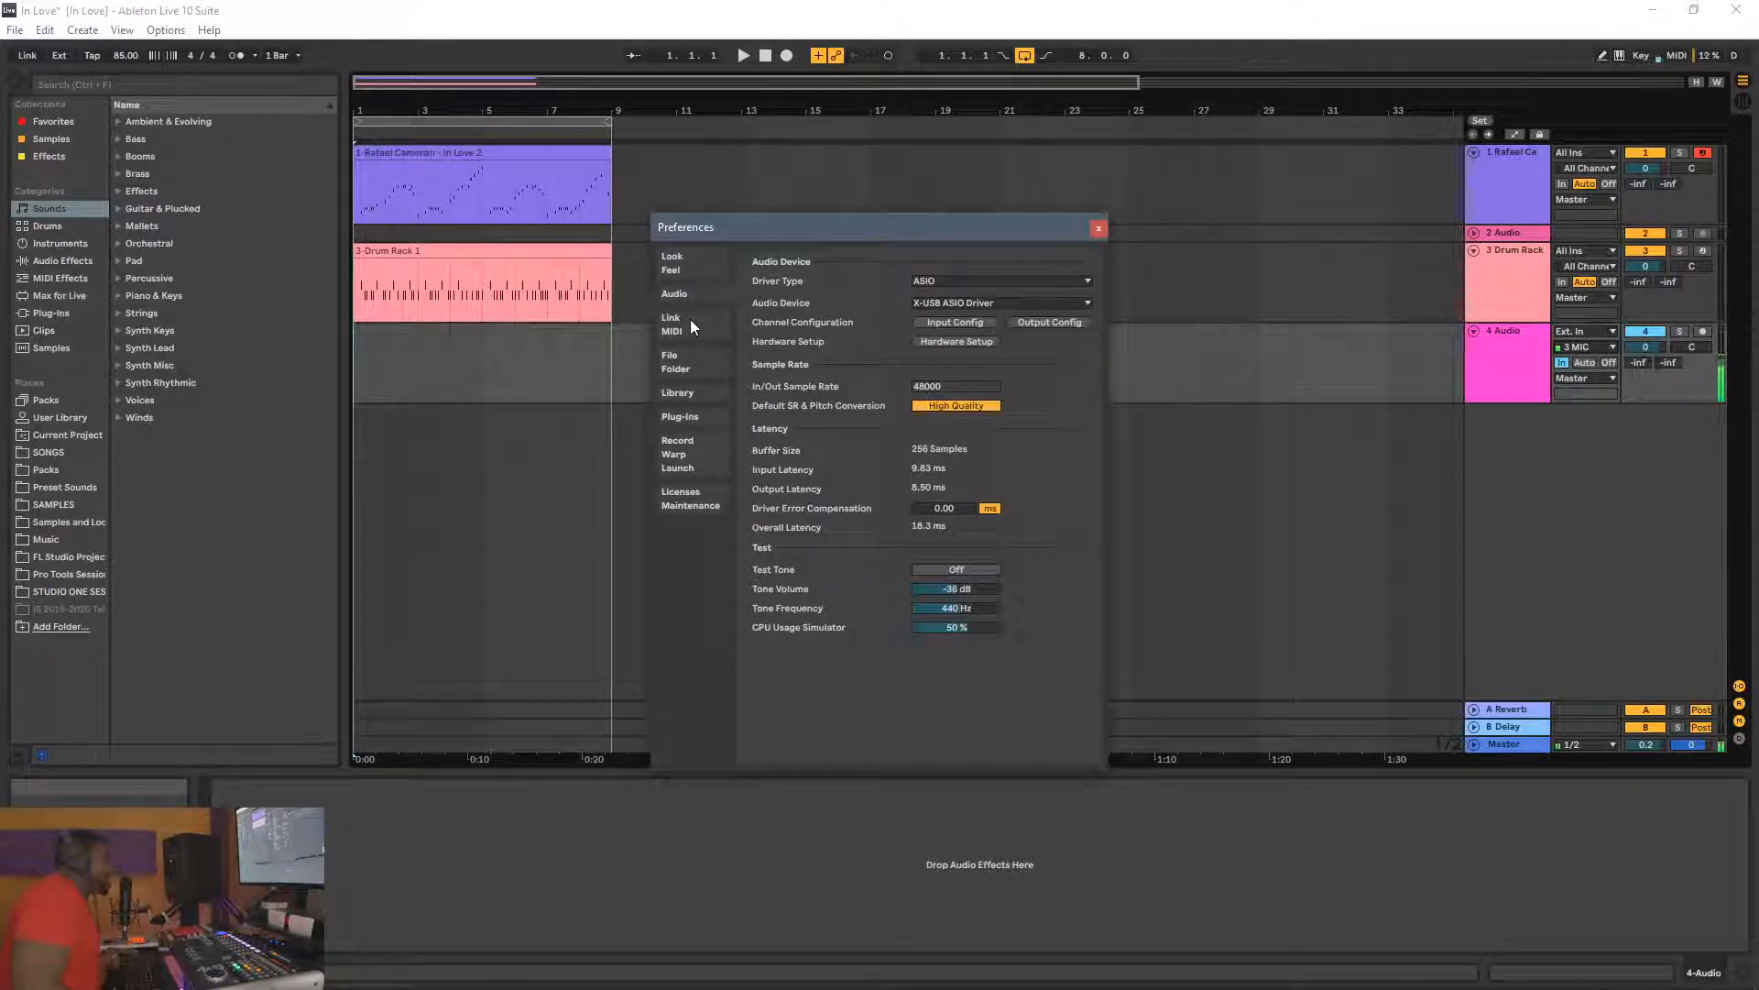
click(957, 323)
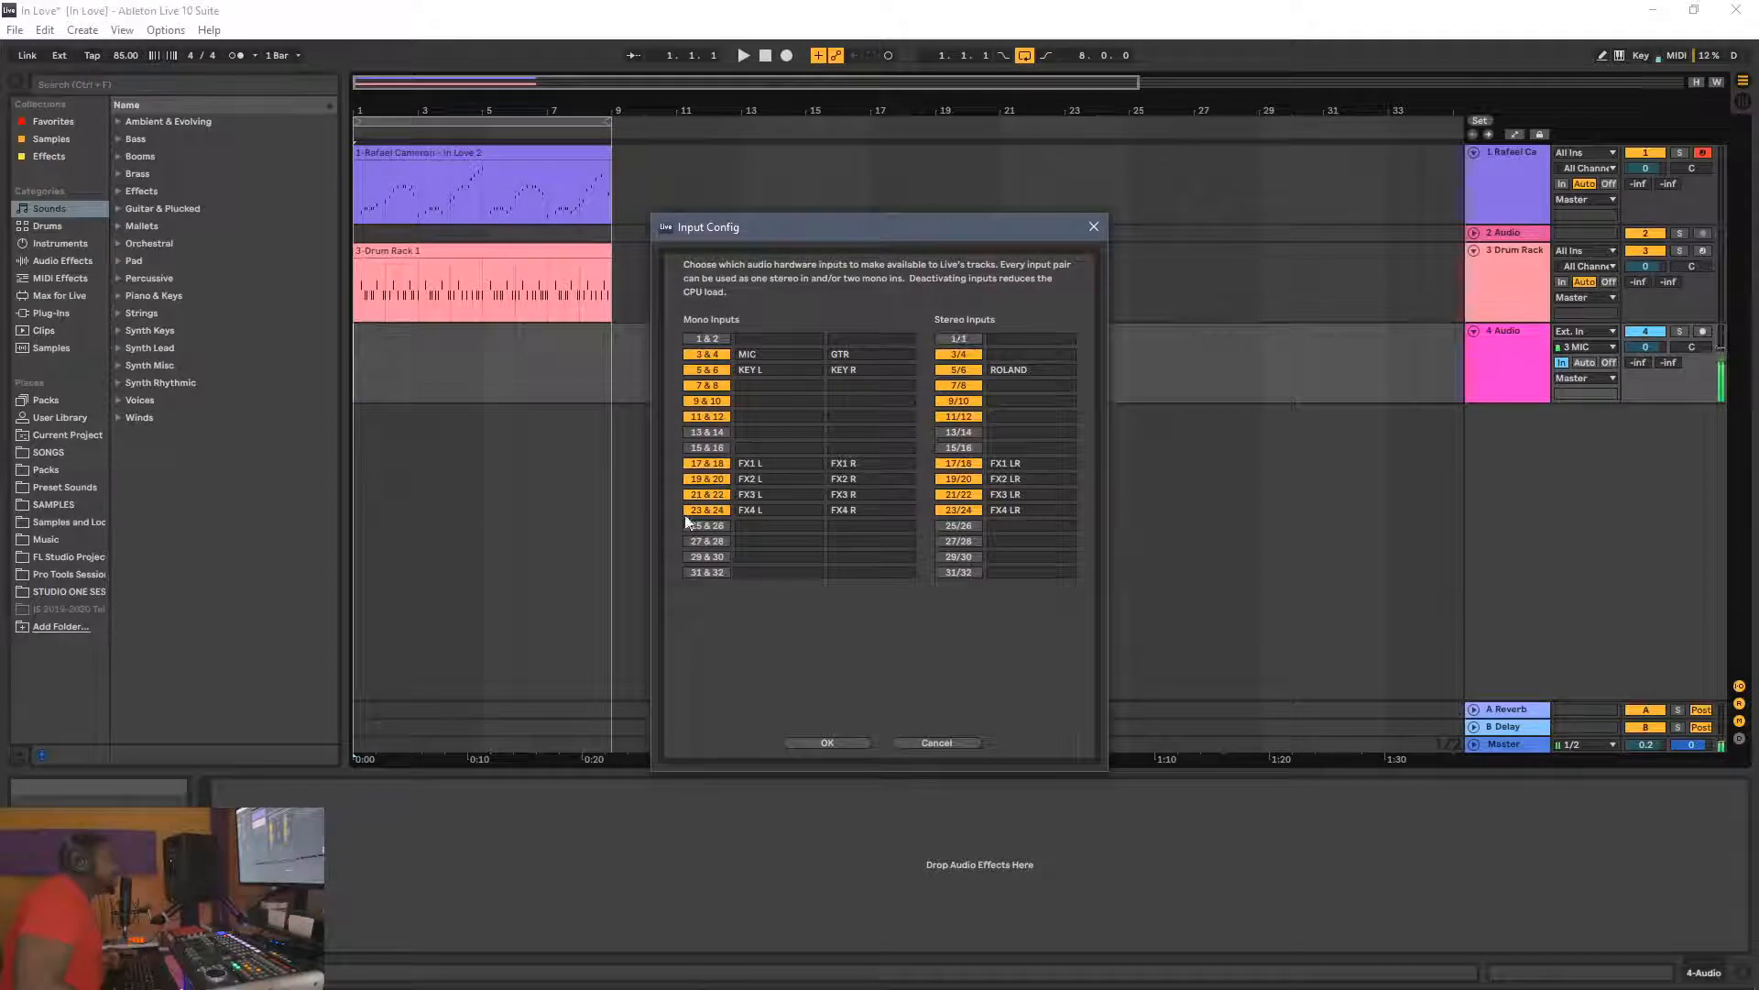
Step: Copy the names FX1 L and FX2 L from mono inputs 17 and 19 to mono inputs 9 and 11
double_click(773, 463)
key(ctrl+c)
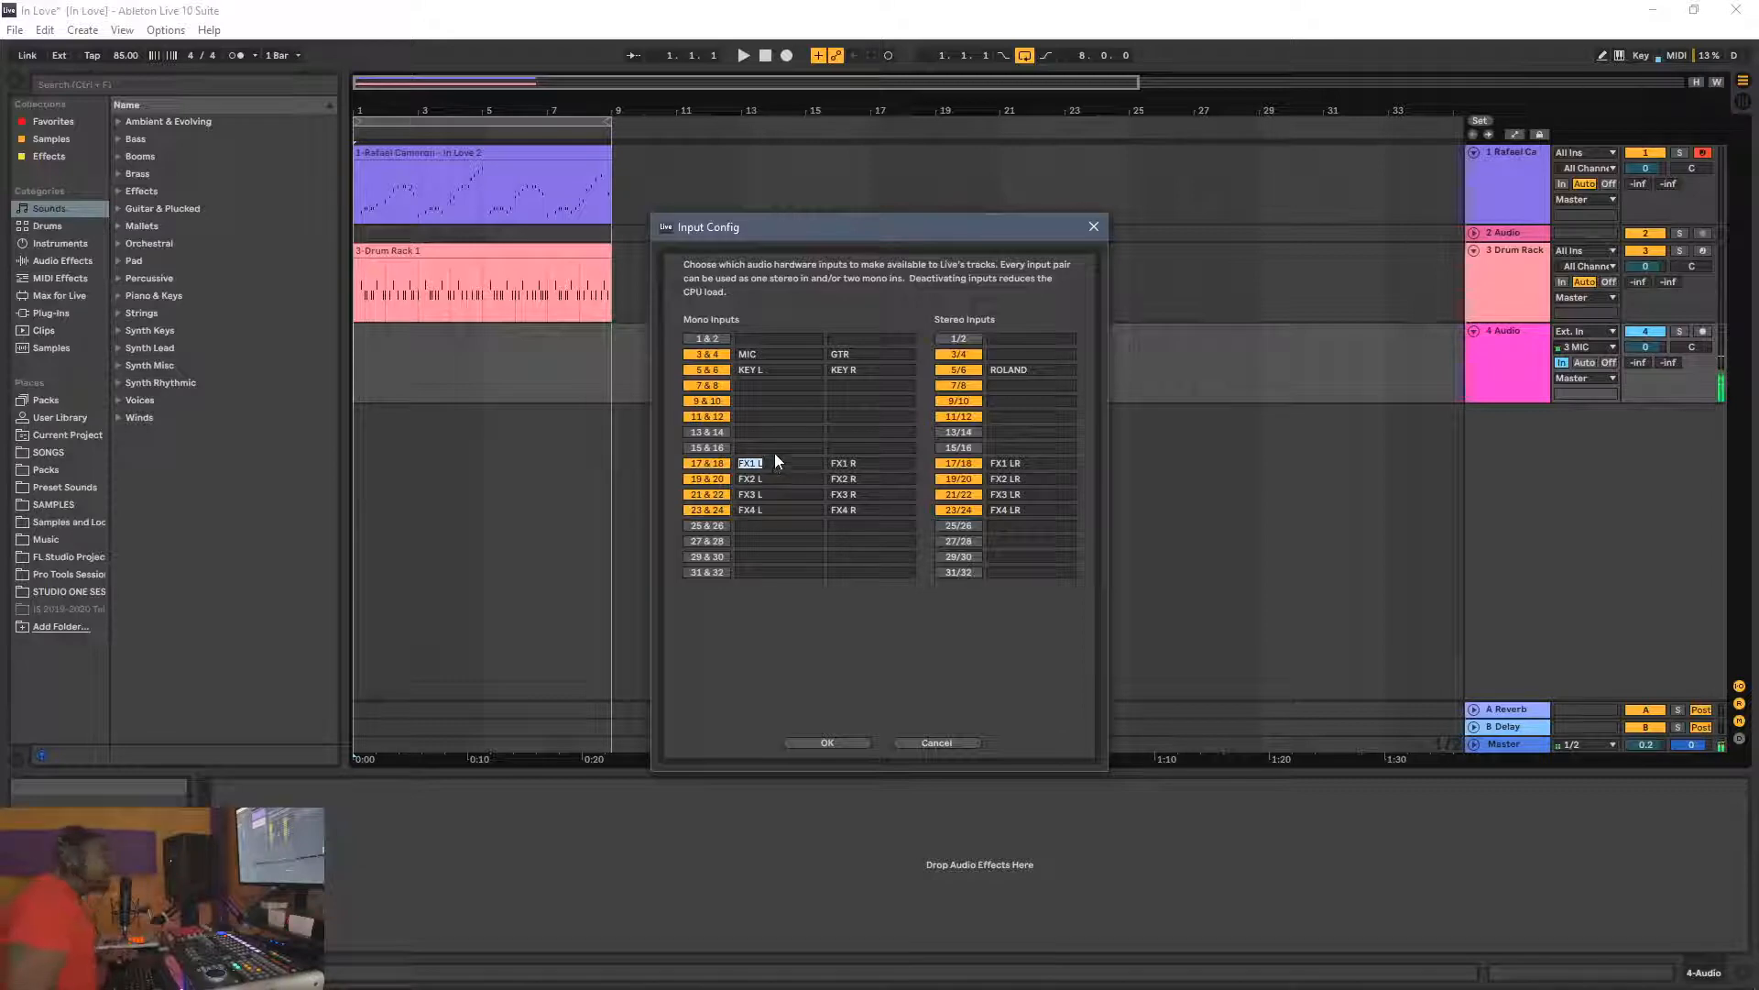
click(766, 403)
key(ctrl+v)
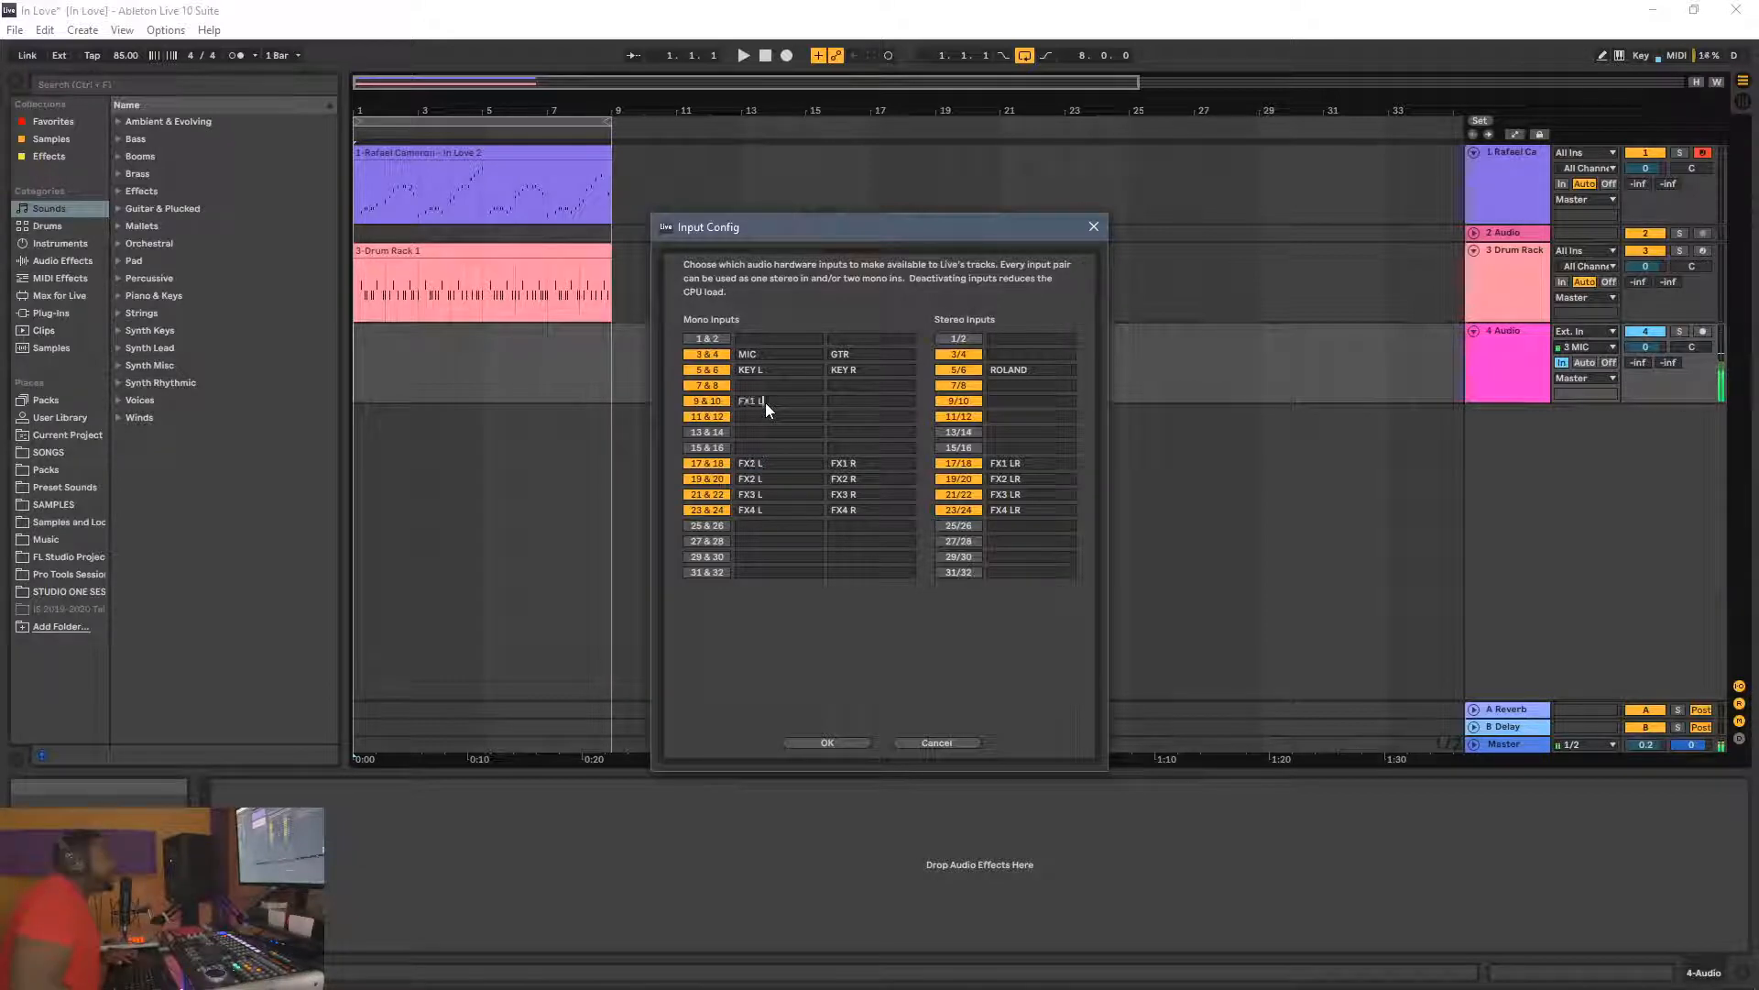
double_click(778, 477)
key(ctrl+c)
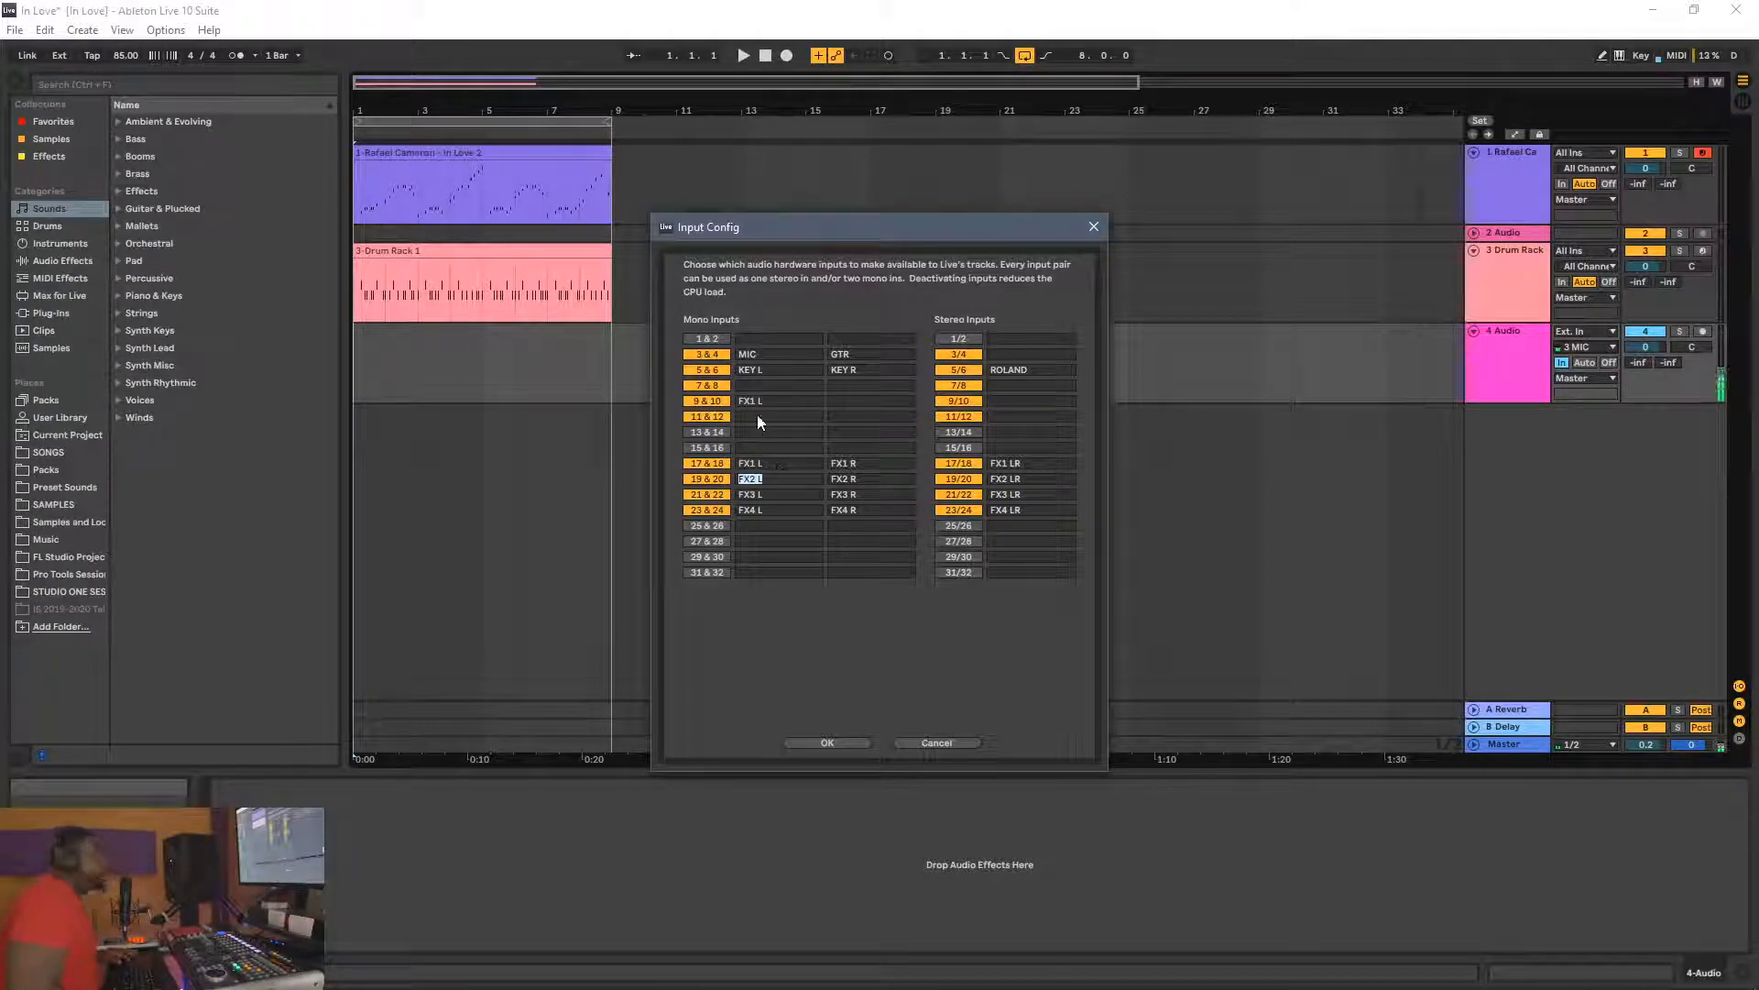
click(757, 414)
key(ctrl+v)
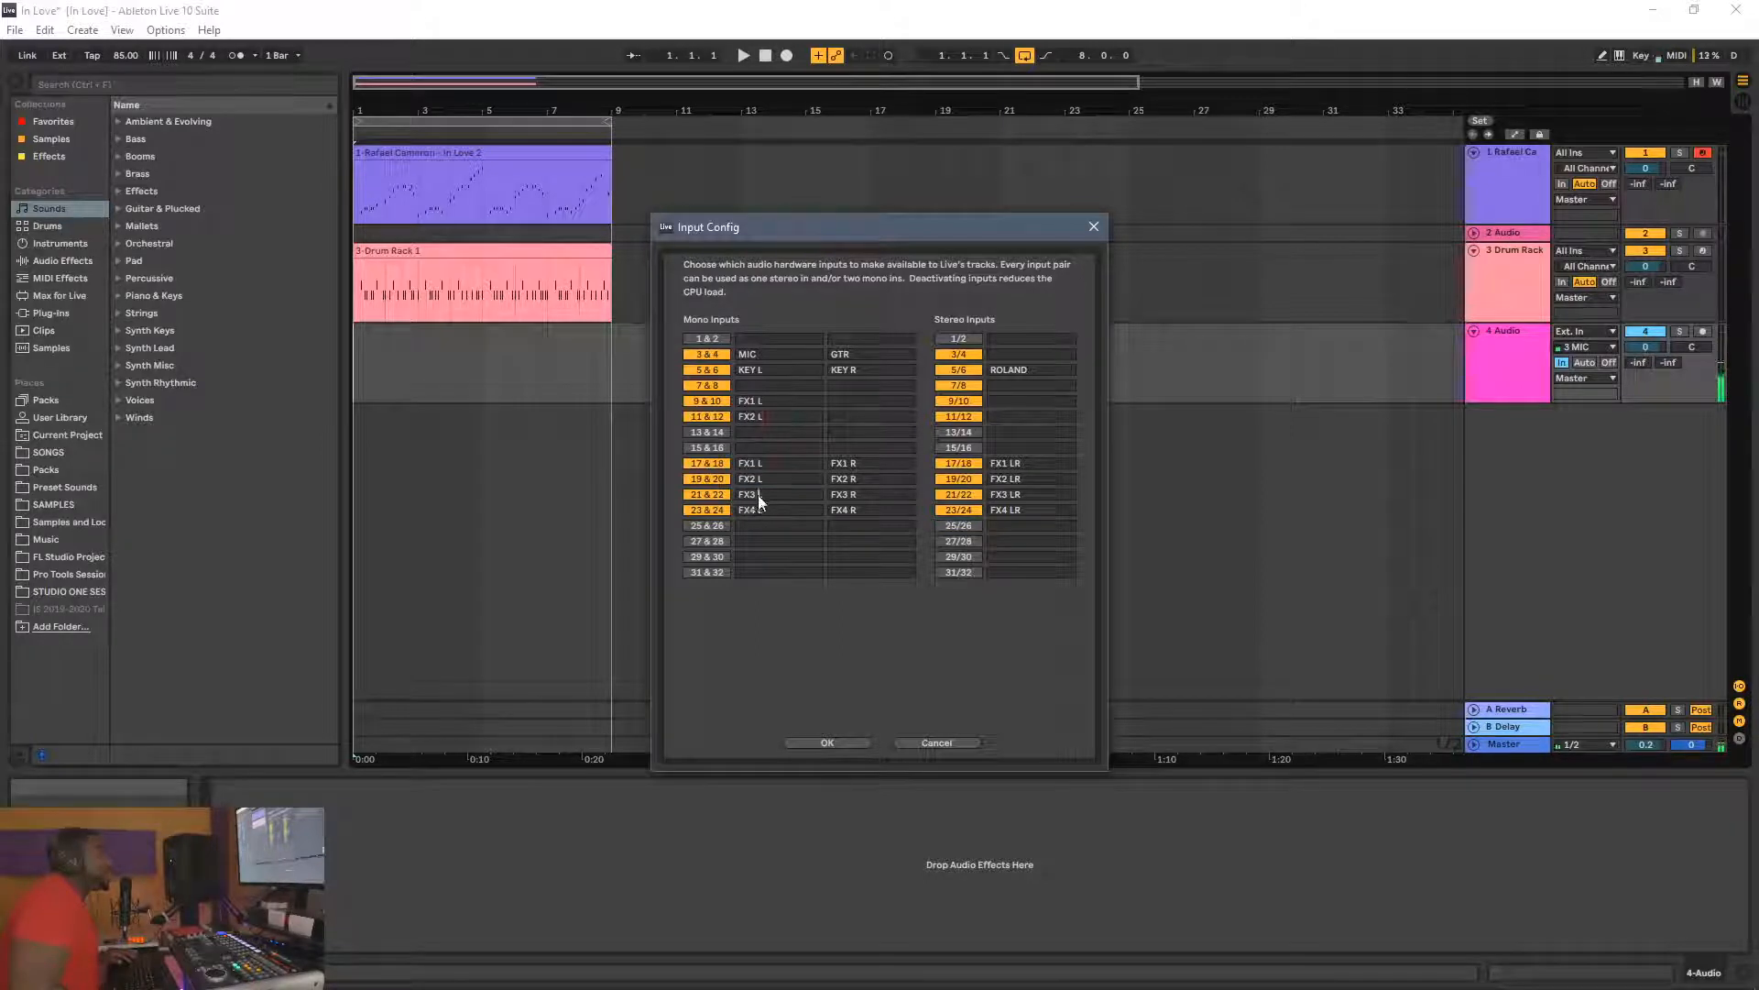
Step: Copy the names FX3 L and FX4 L from mono inputs 21 and 23 to mono inputs 13 and 15
double_click(759, 496)
key(ctrl+c)
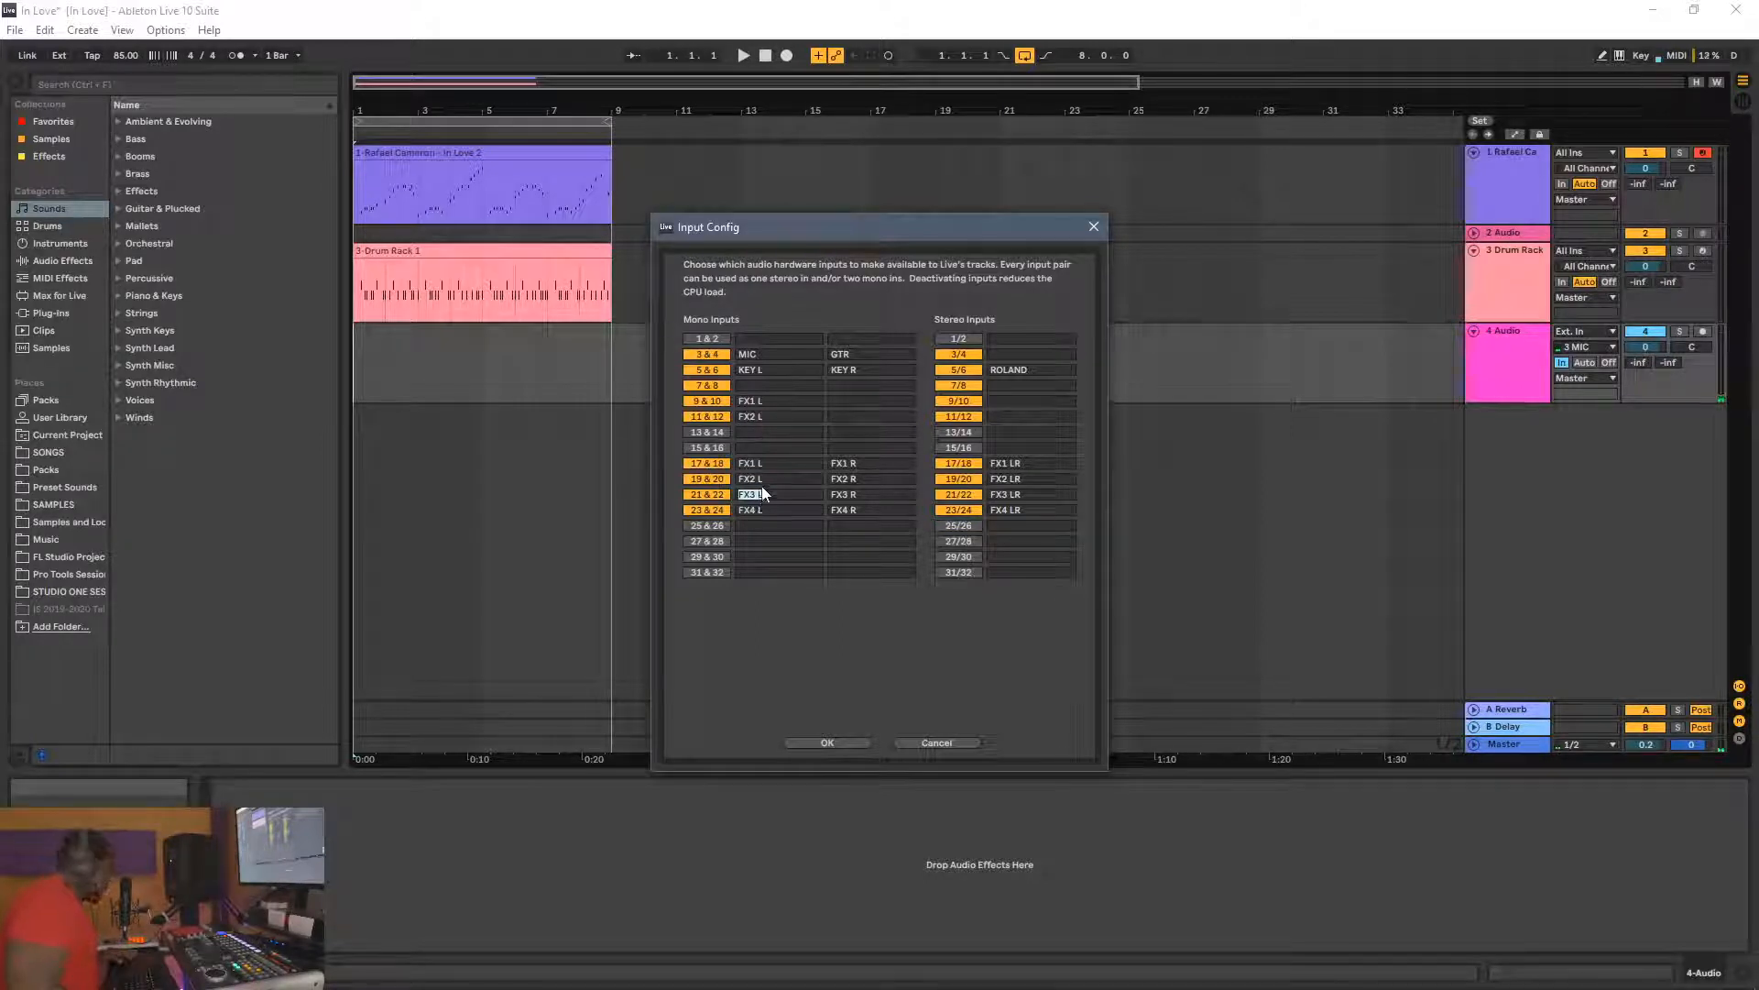
click(753, 431)
key(ctrl+v)
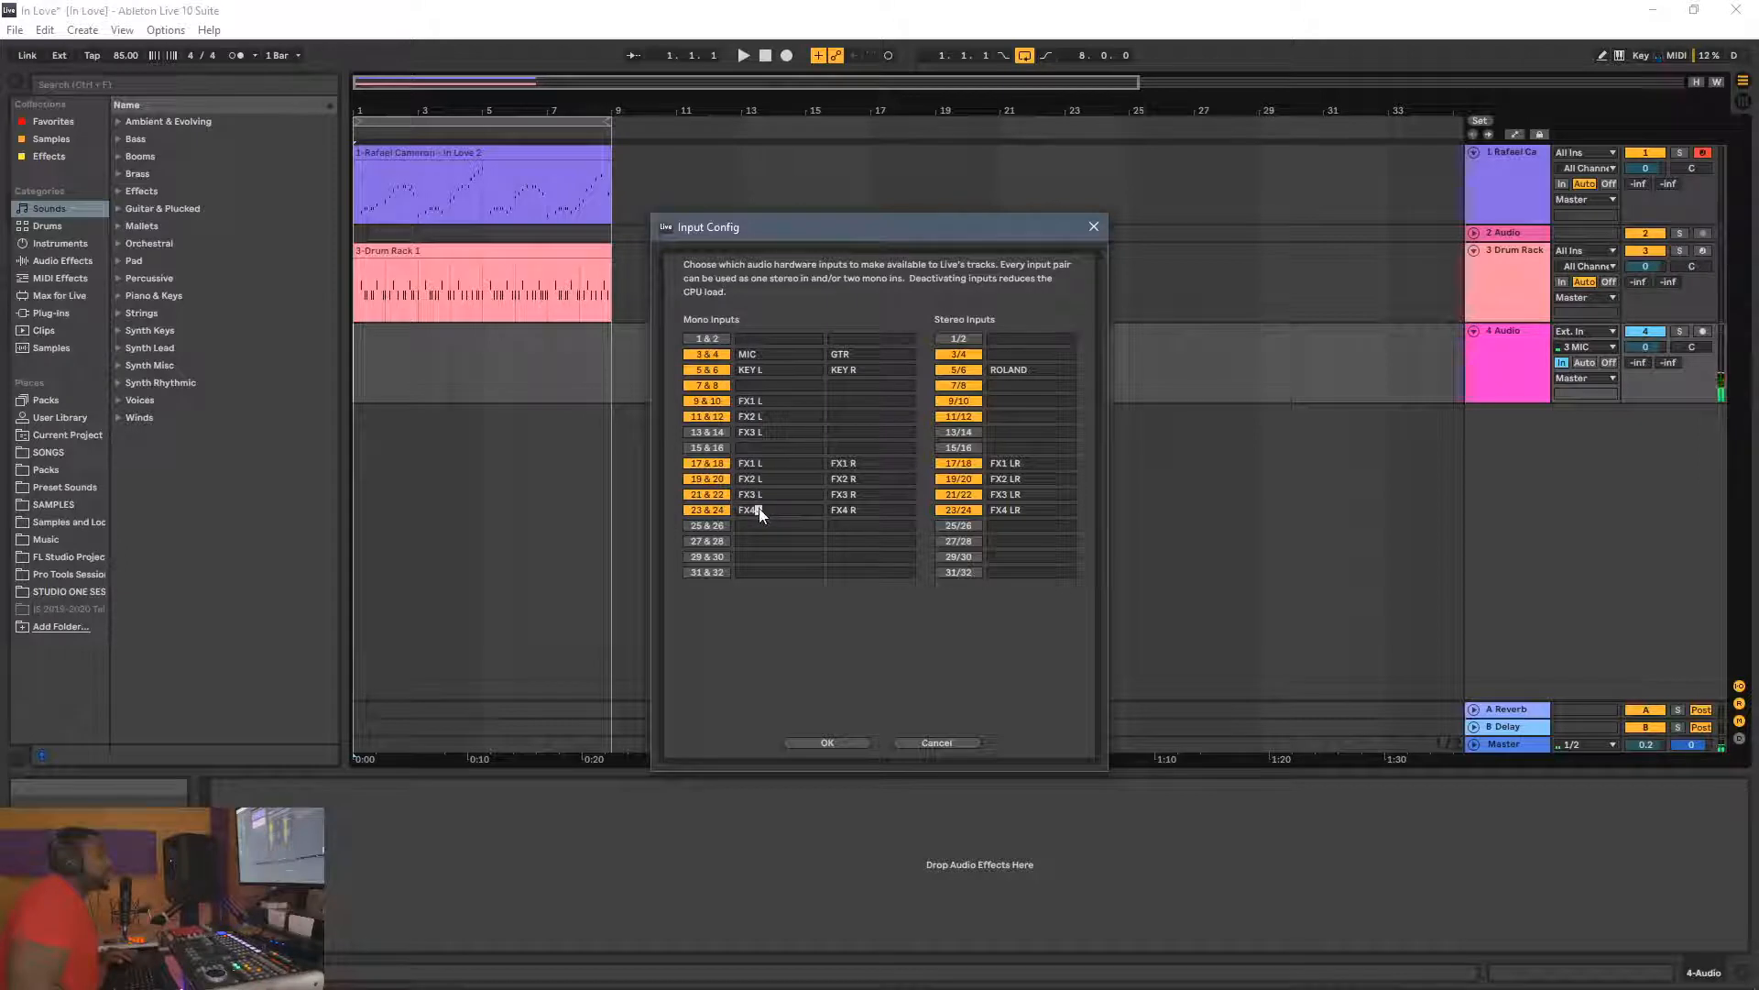
double_click(758, 511)
Step: Clear the FX1 L to FX4 L names from mono inputs 17, 19, 21 and 23
click(755, 462)
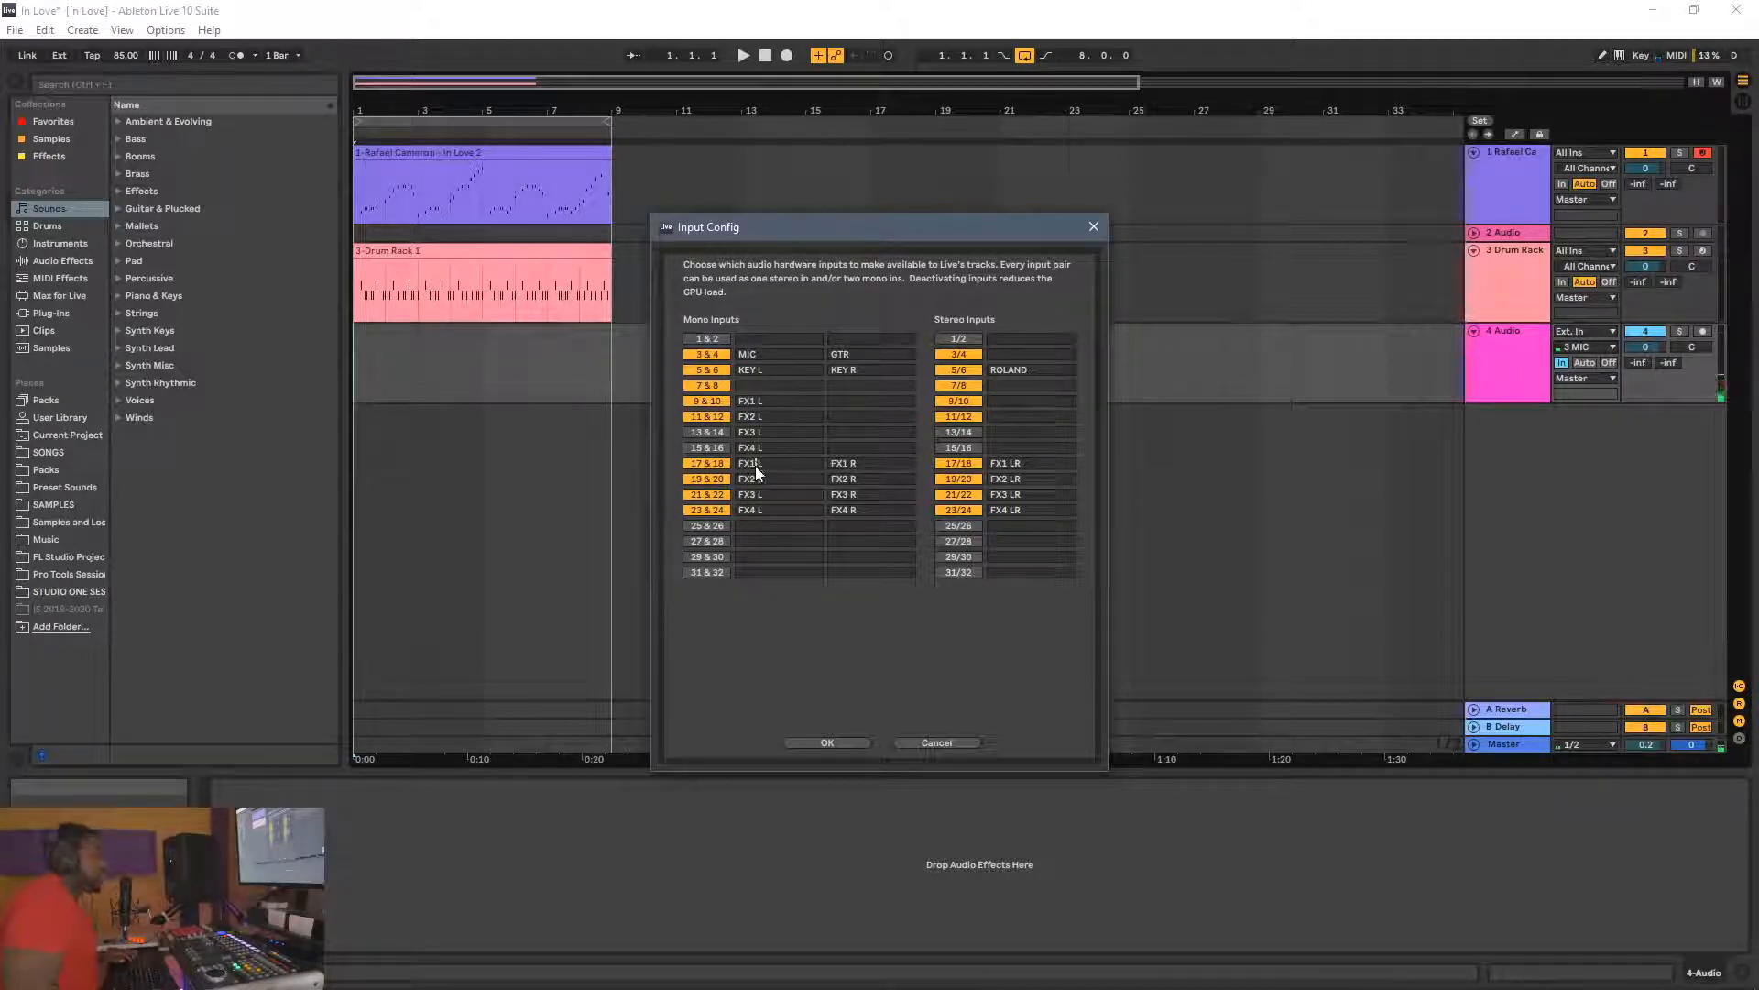
key(Delete)
double_click(766, 478)
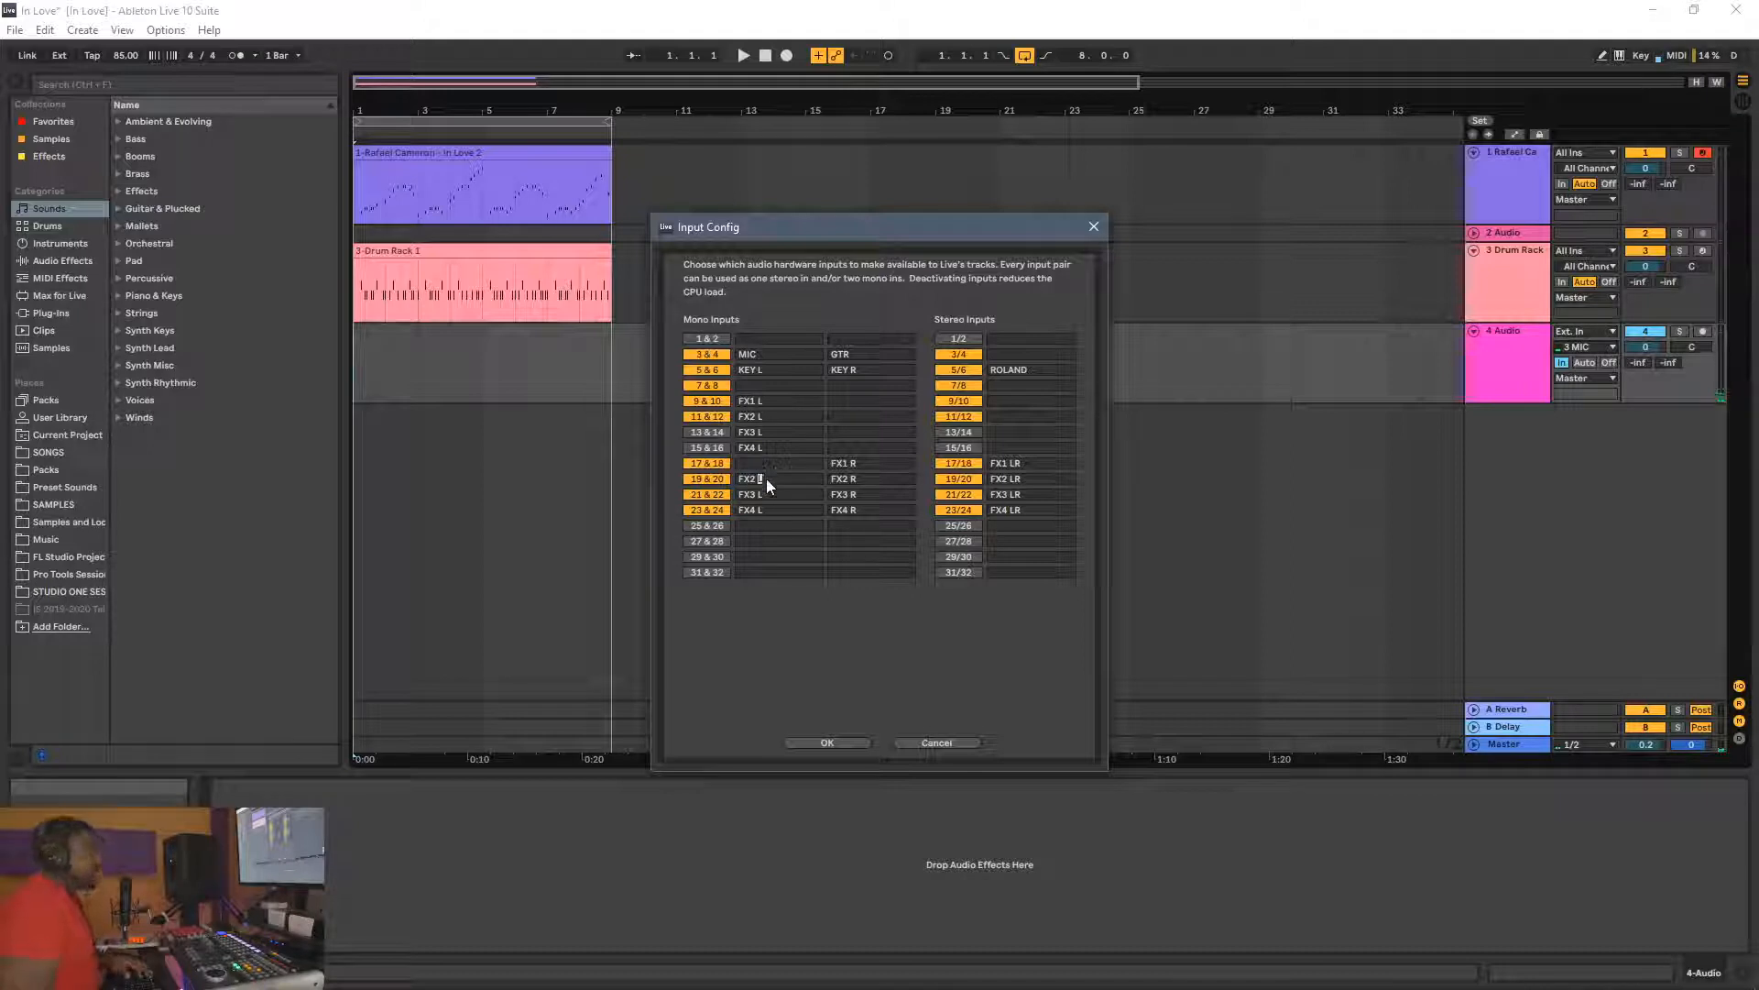
key(Delete)
double_click(772, 506)
key(Delete)
Step: Name mono inputs 10, 12, 14 and 16 FX1 R, FX2 R, FX3 R and FX4 R
double_click(845, 464)
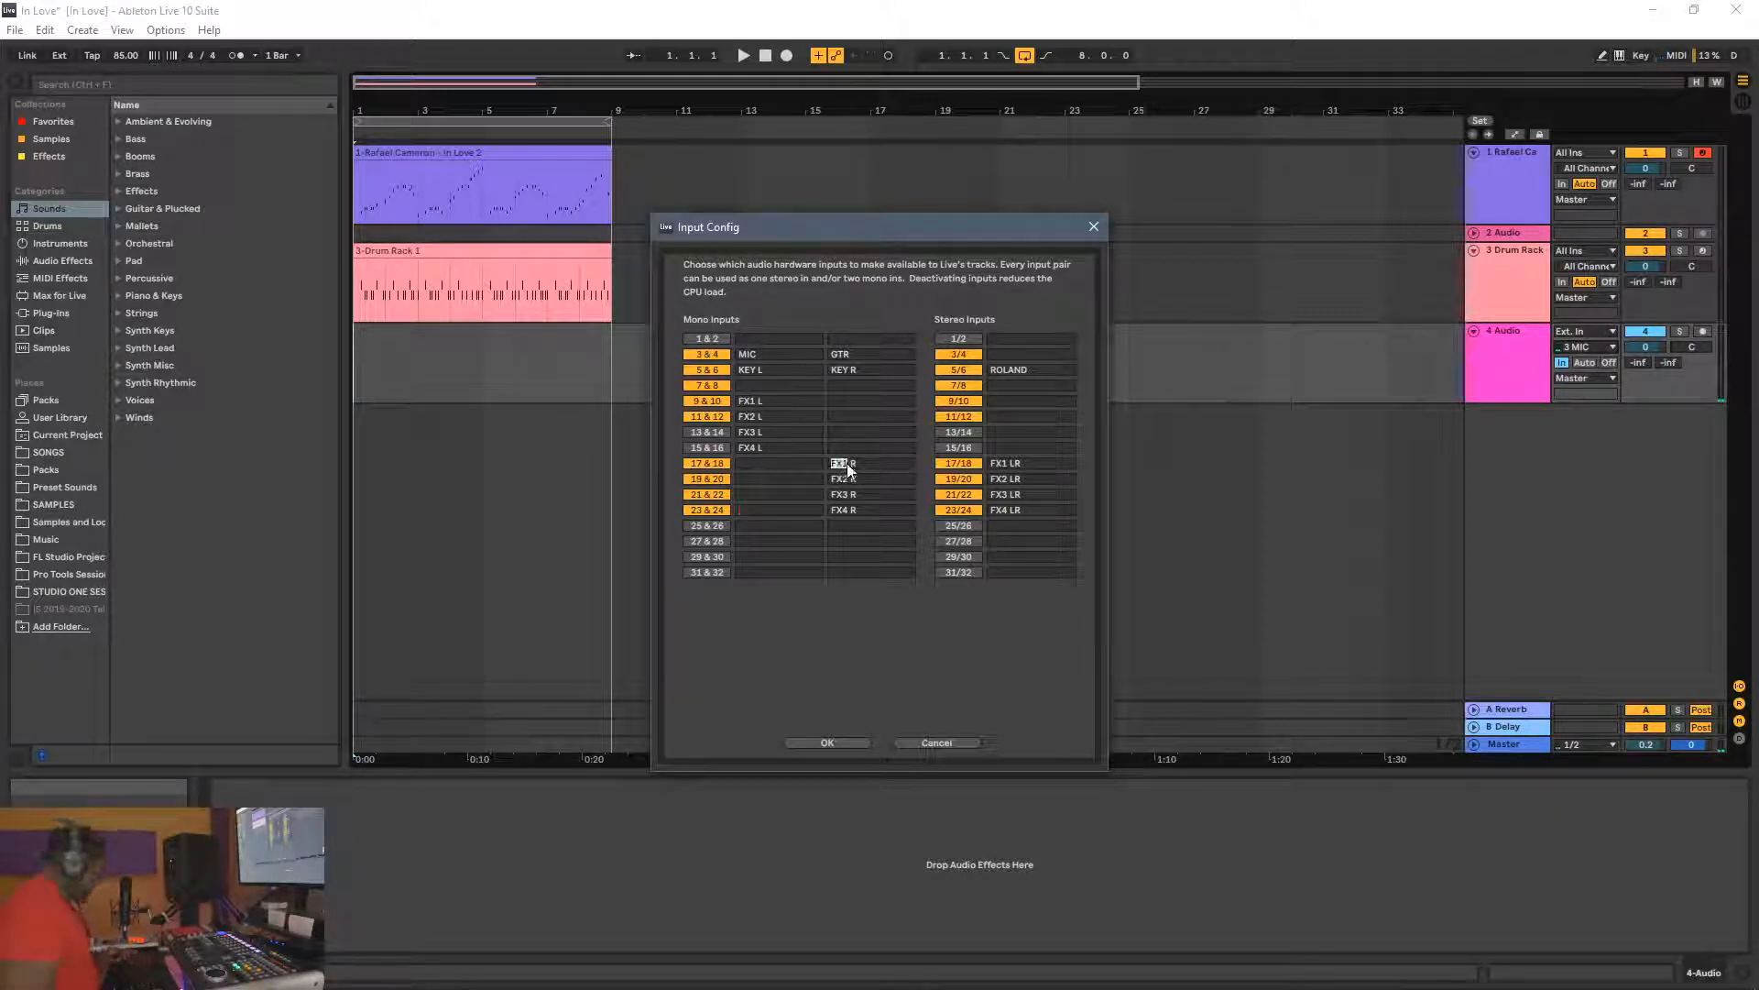
double_click(842, 401)
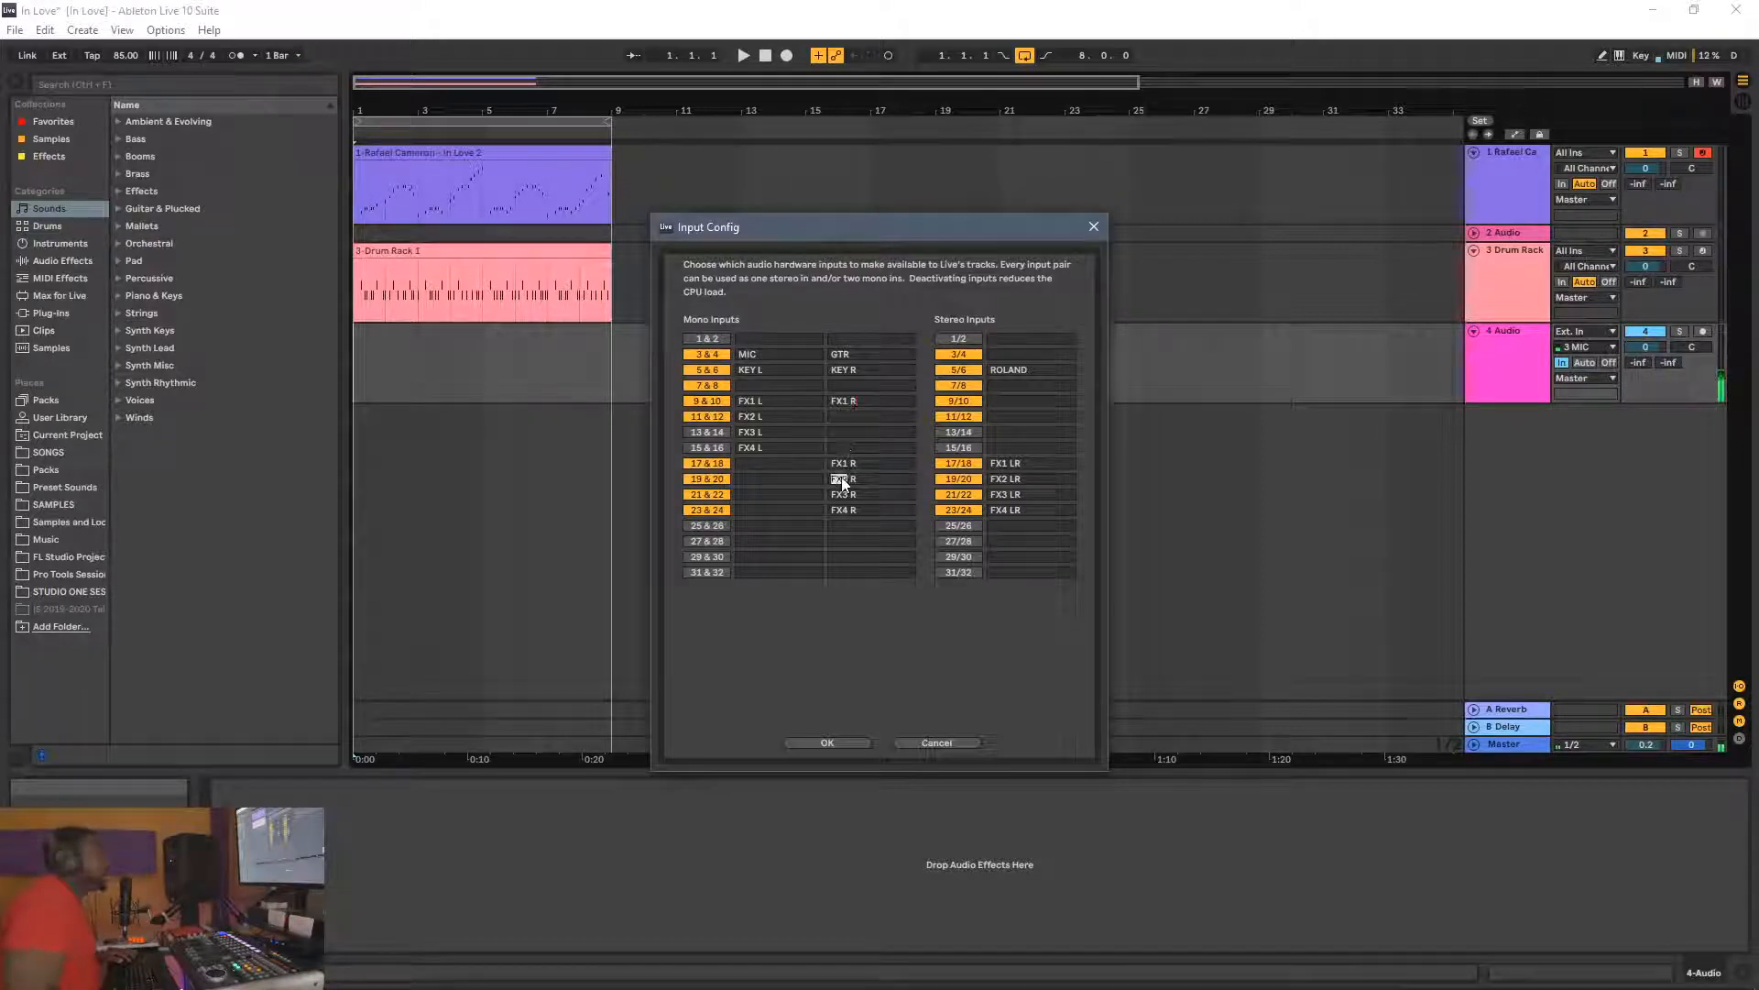
double_click(851, 418)
text(FX2 R)
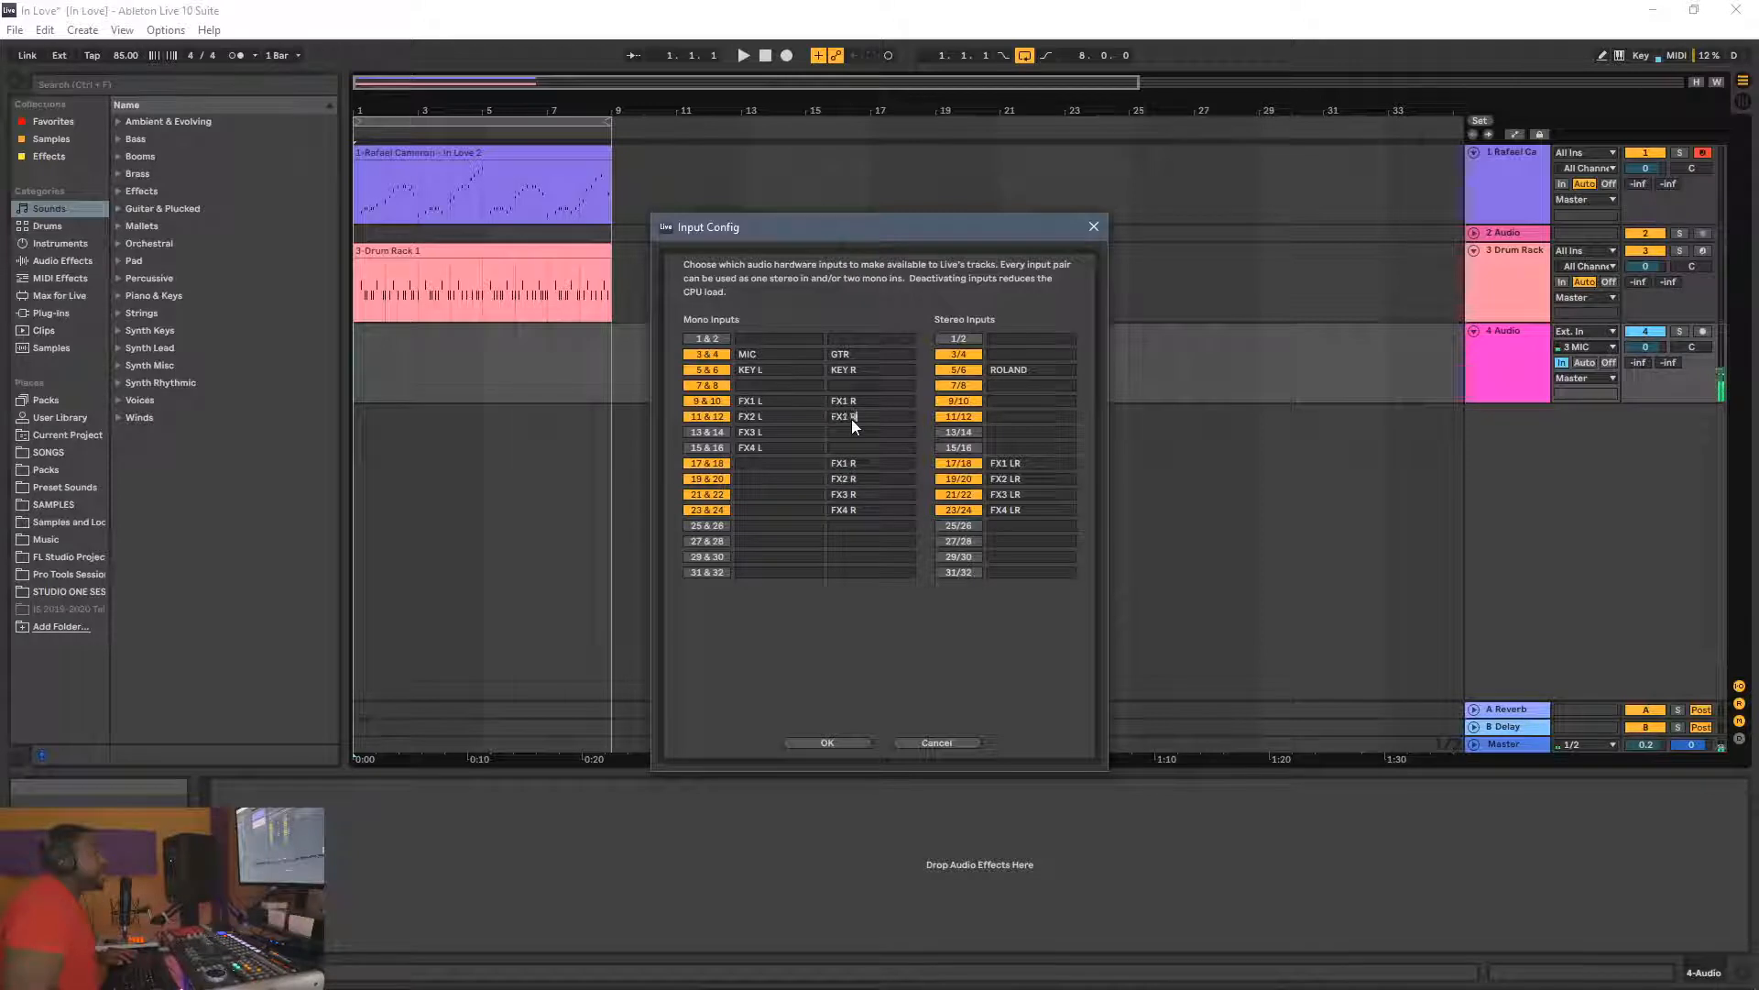
key(Return)
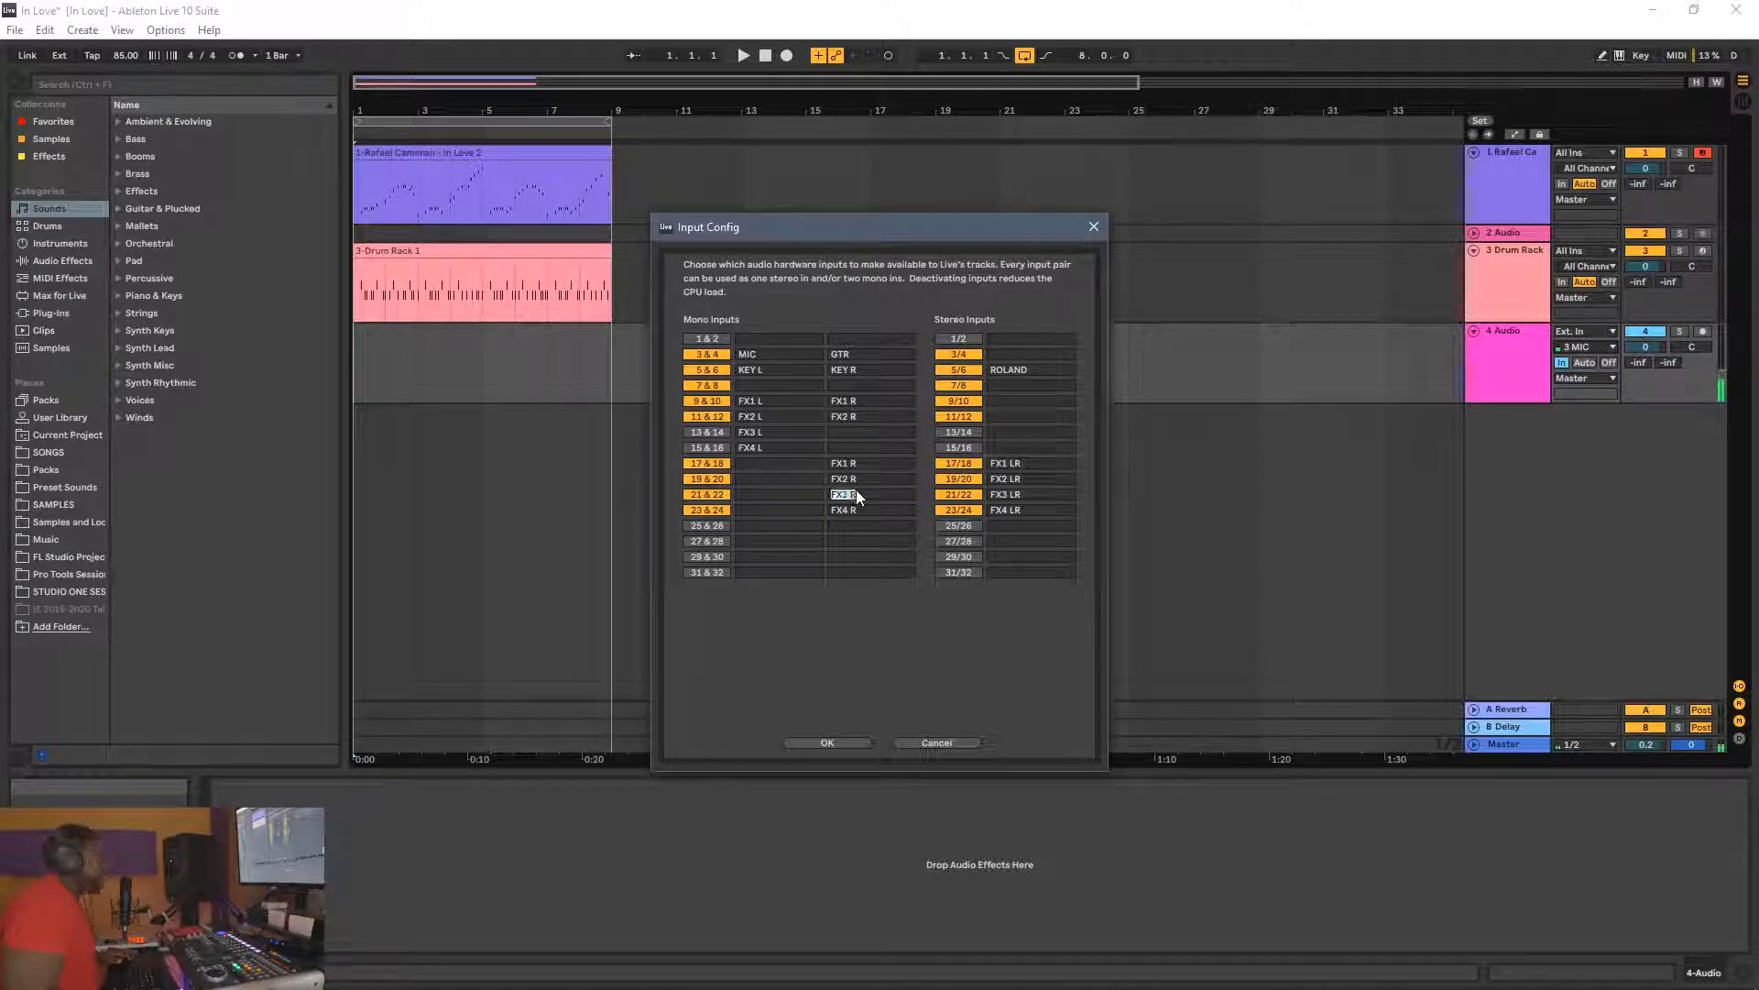
double_click(866, 432)
text(FX3 R)
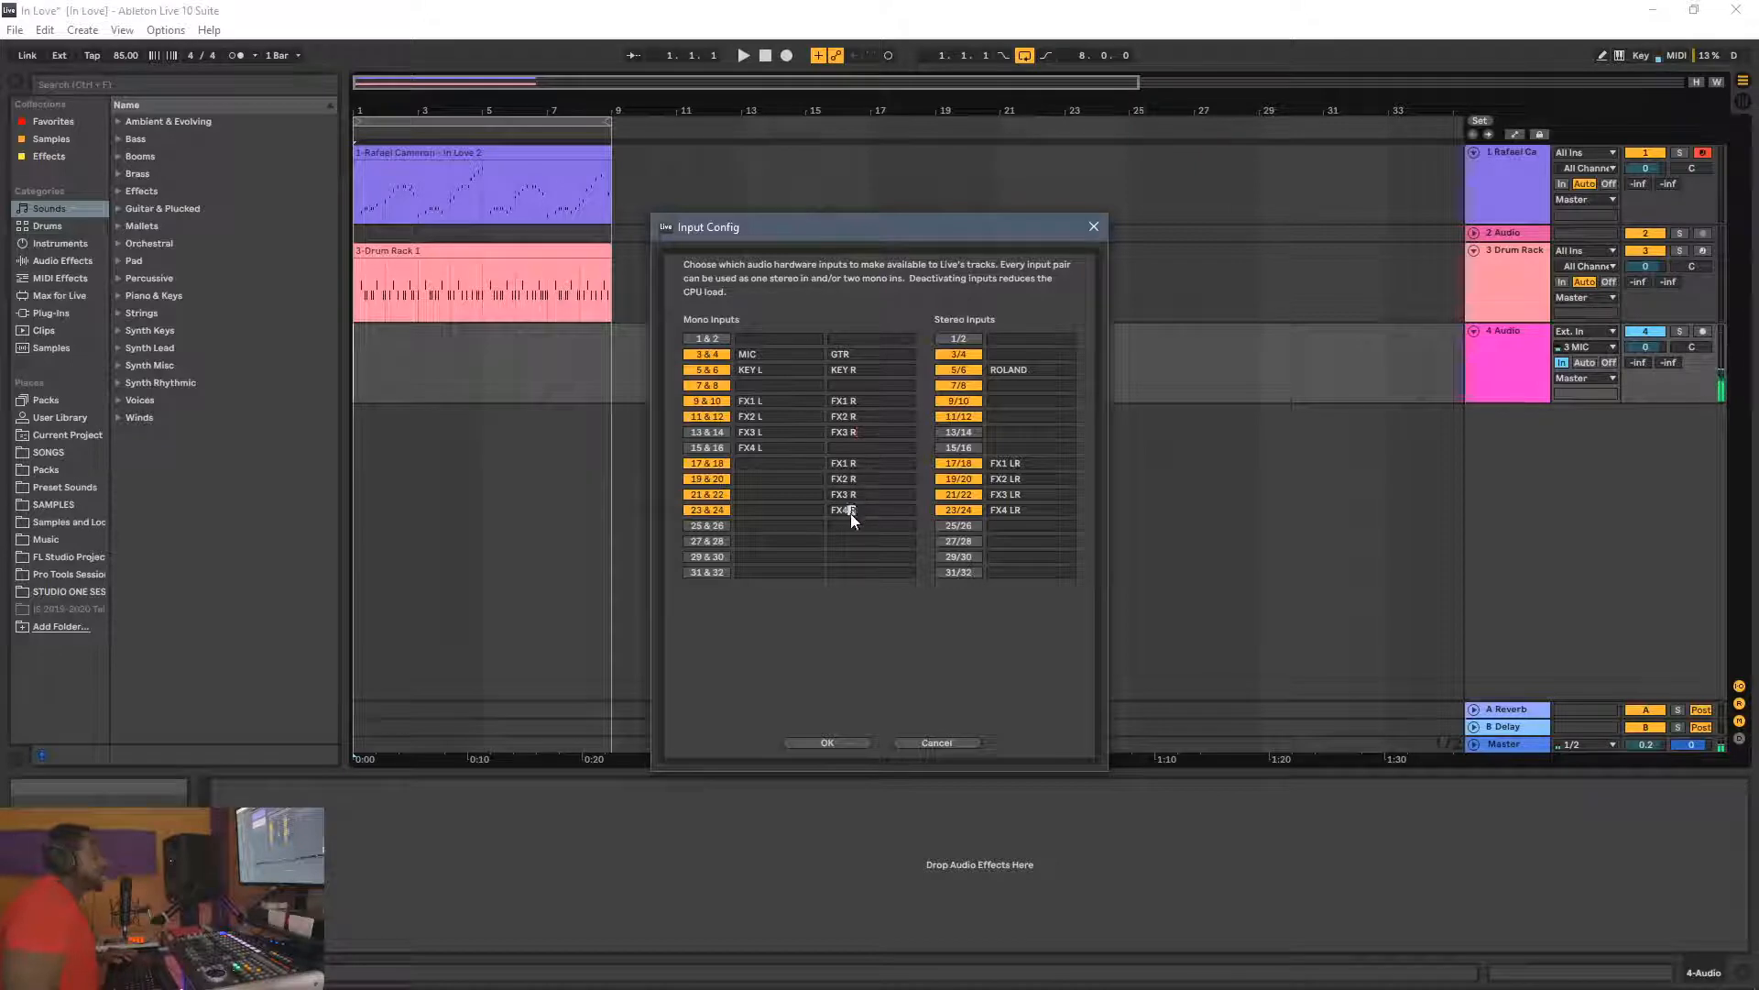
double_click(851, 512)
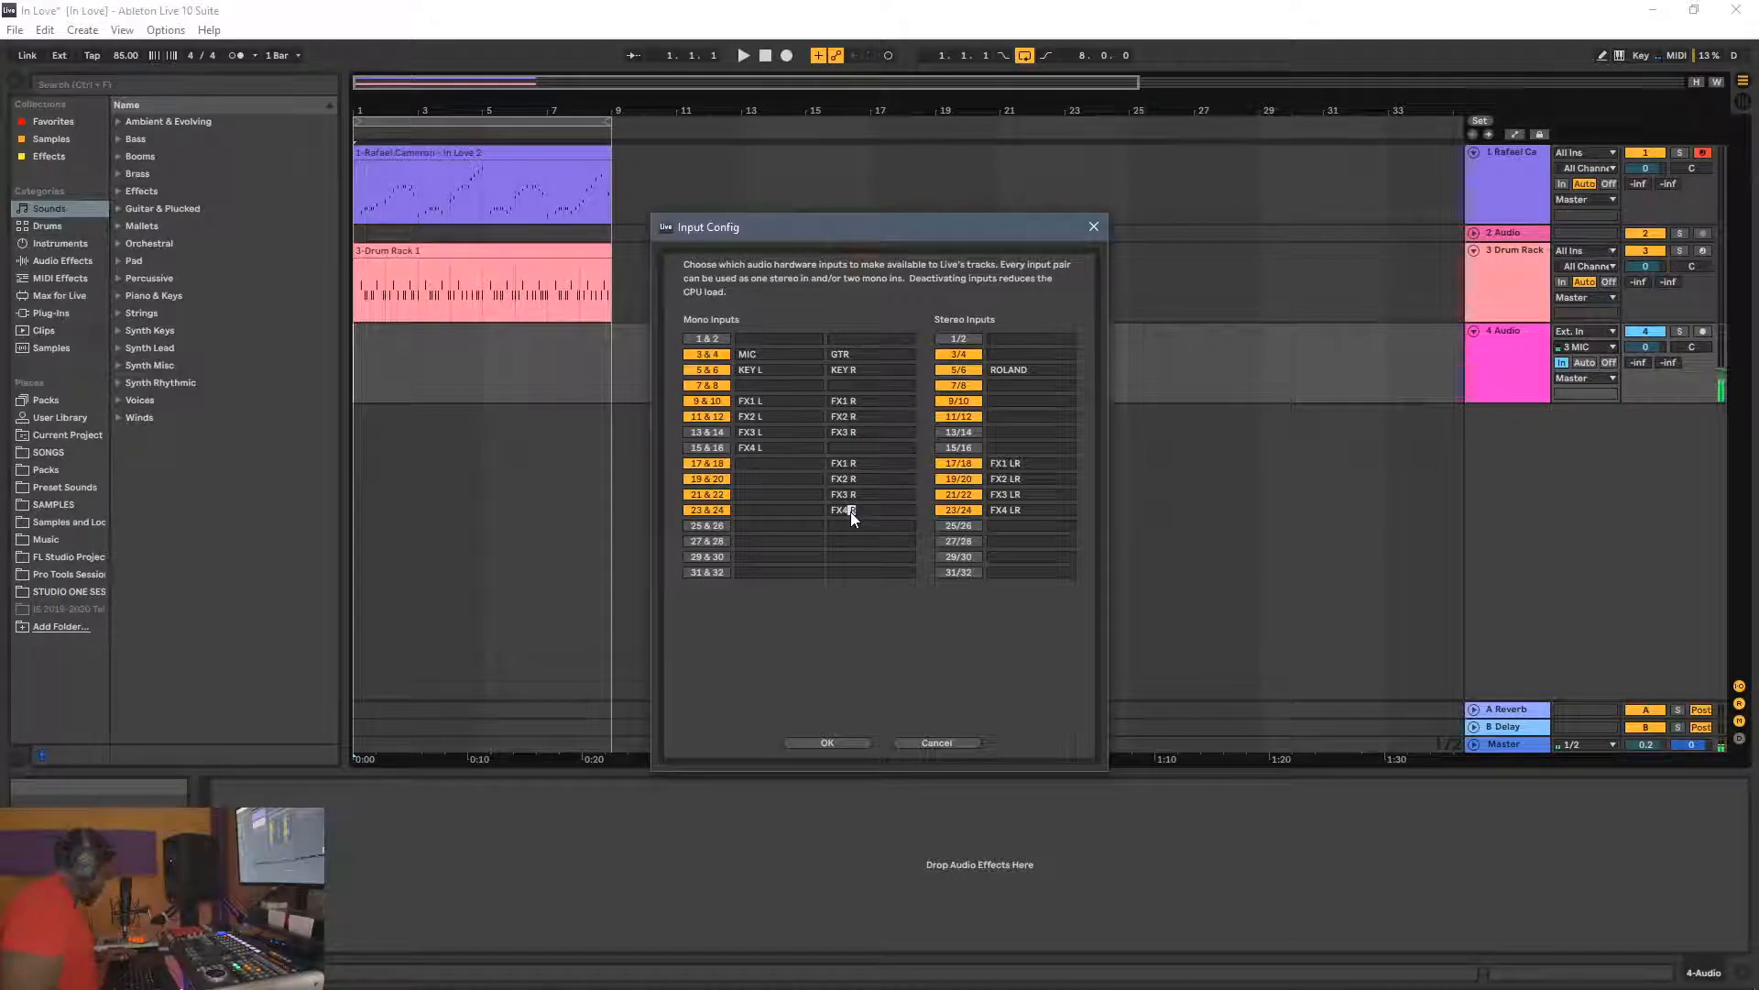
double_click(861, 449)
key(ctrl+v)
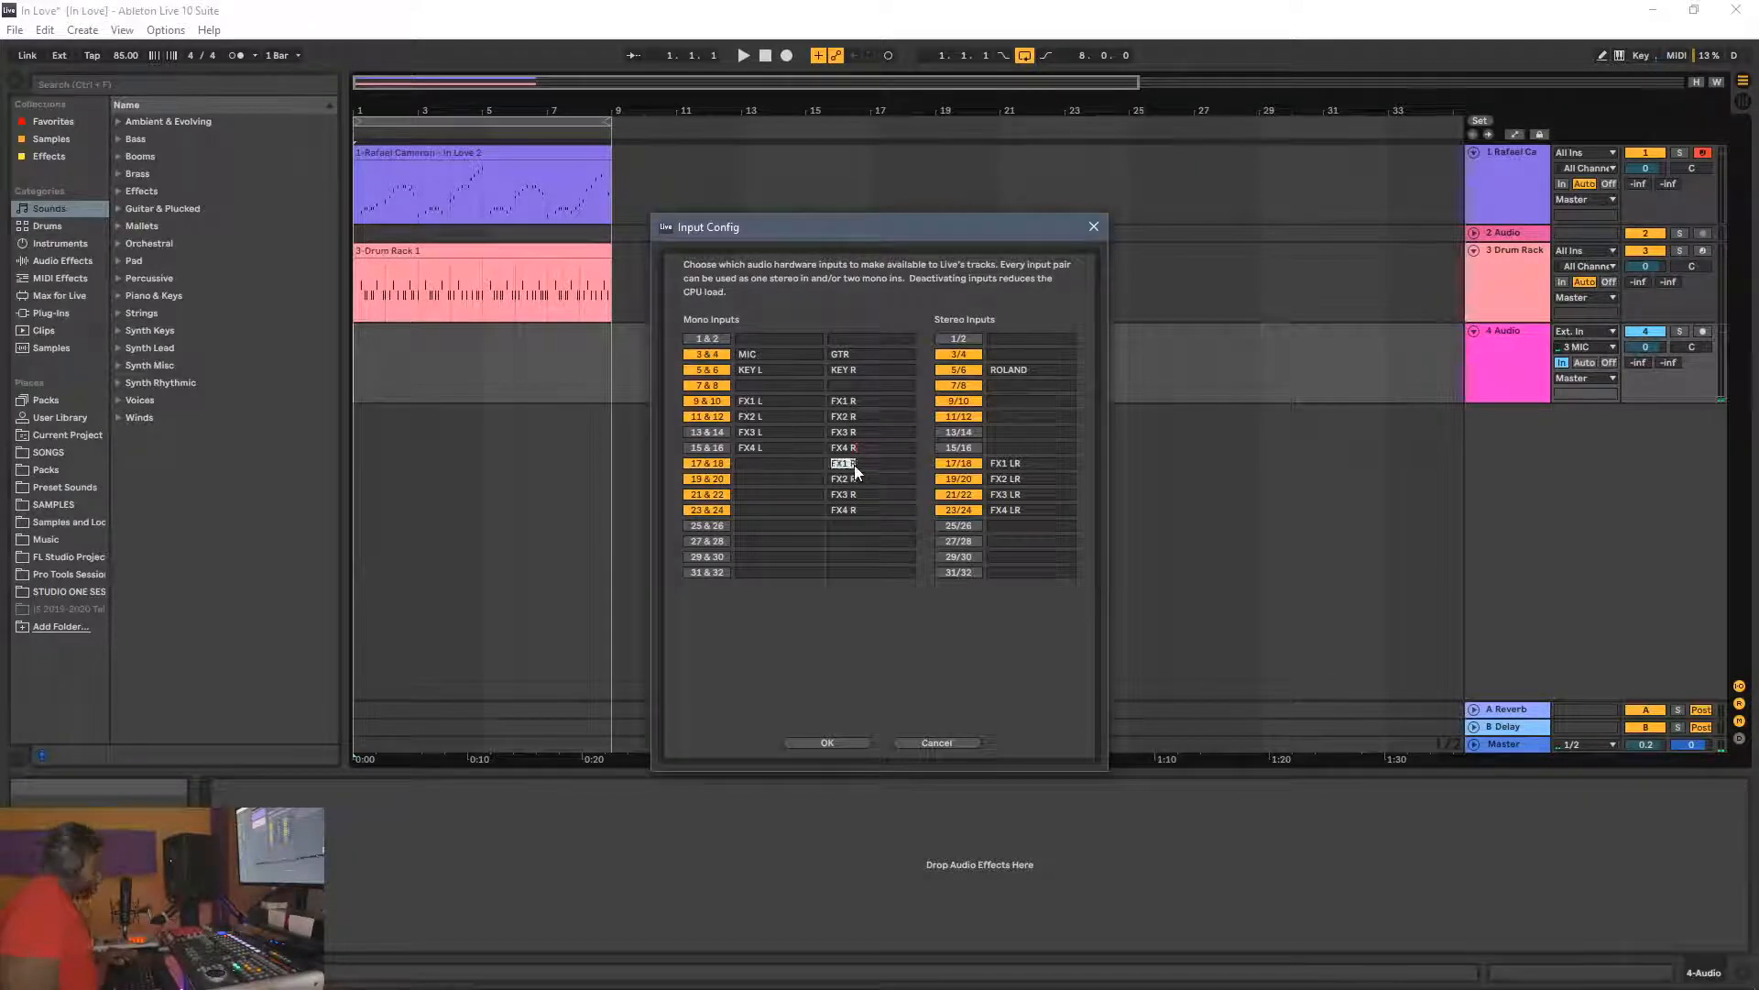
Step: Clear the FX1 R to FX4 R names from mono inputs 18, 20, 22 and 24
key(BackSpace)
double_click(854, 477)
key(BackSpace)
double_click(854, 495)
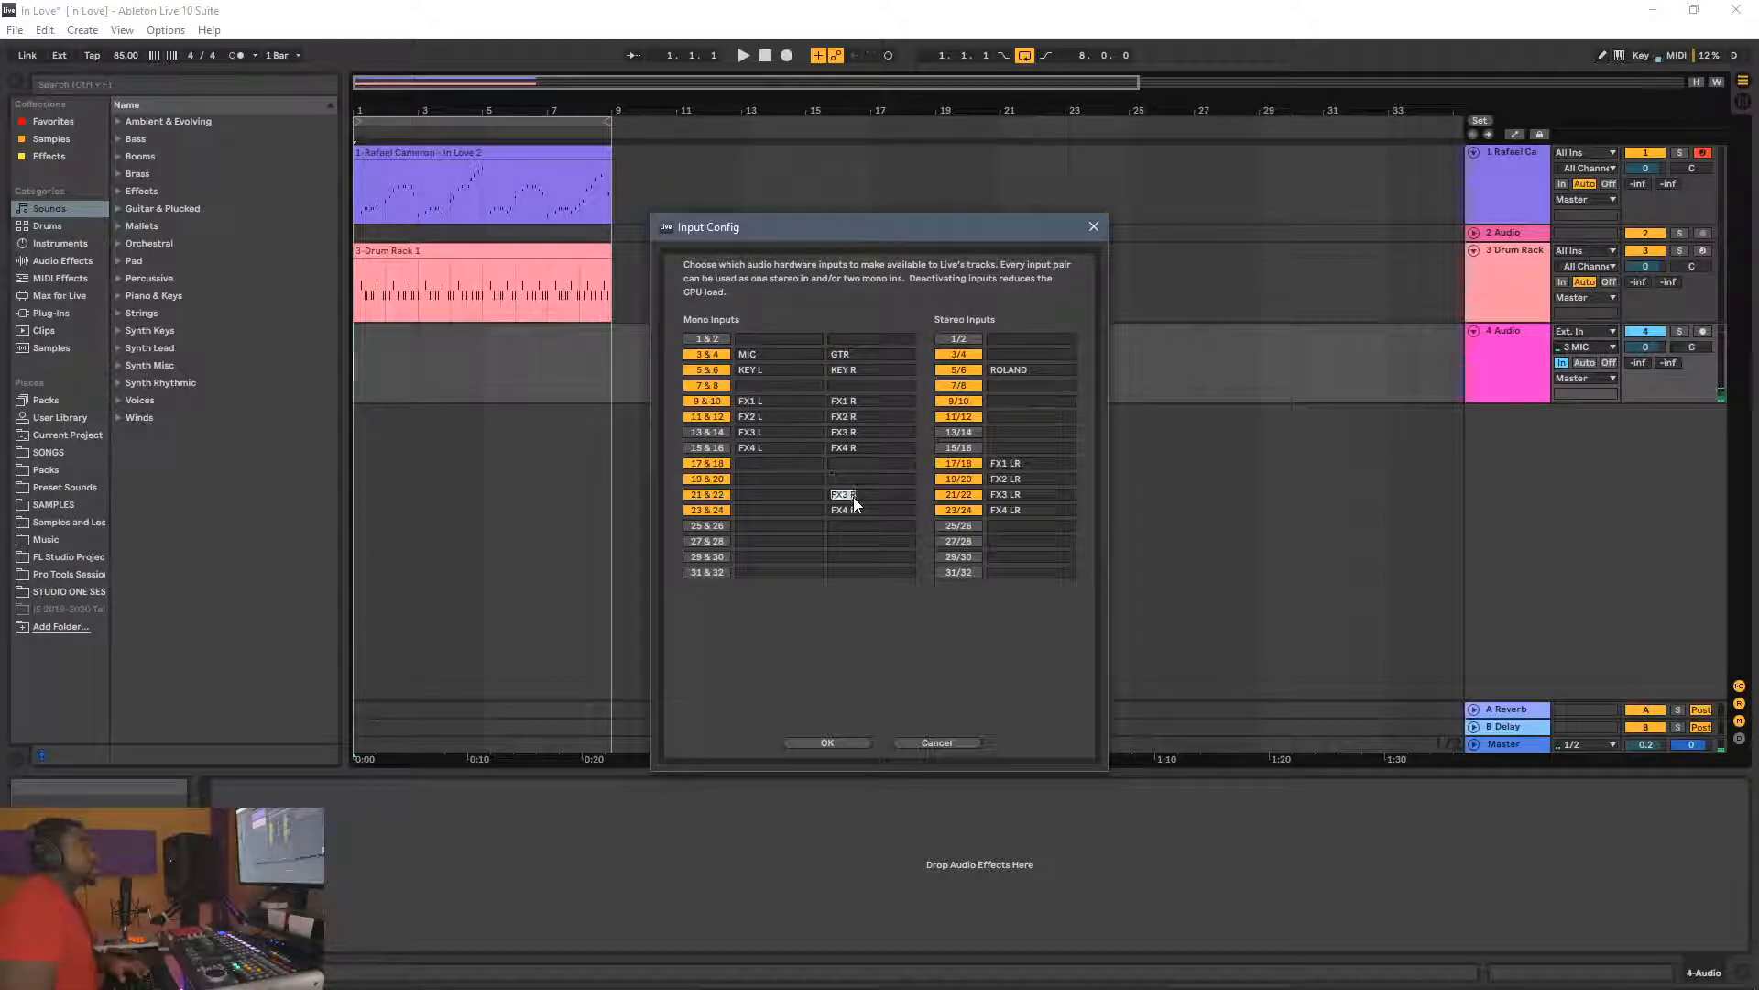
key(BackSpace)
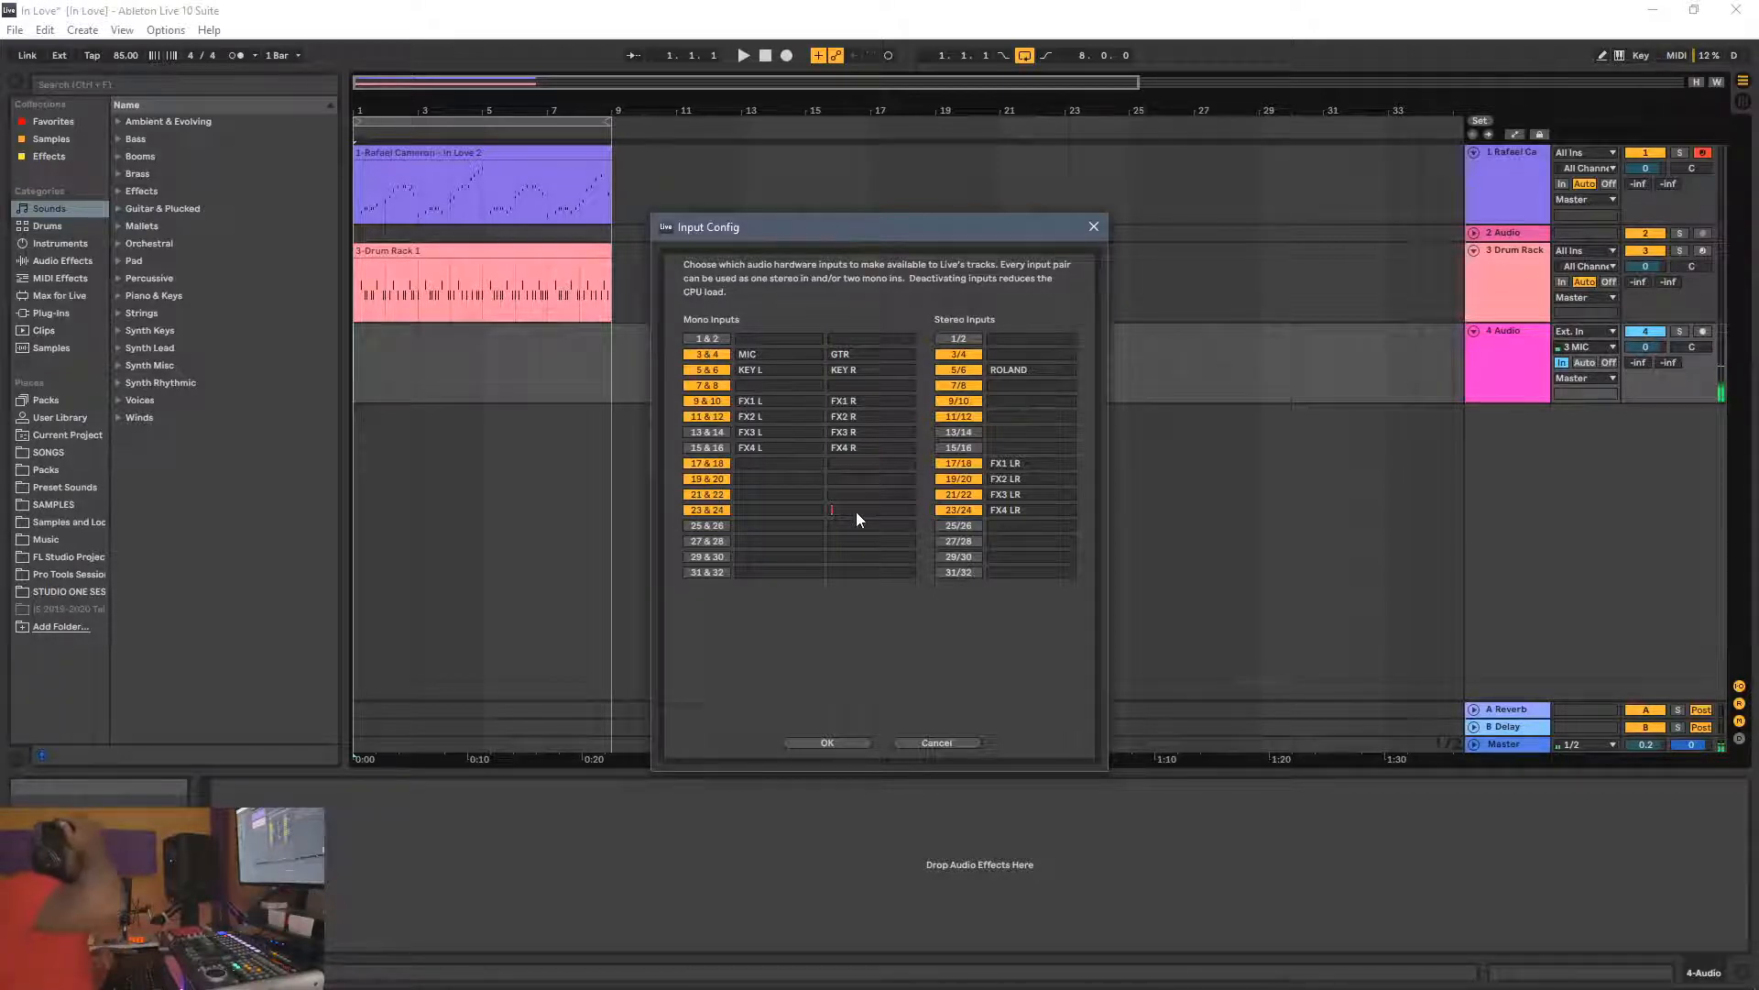
Step: Deactivate all mono input pairs from 17 & 18 to 31 & 32, and activate mono pairs 13 & 14 and 15 & 16
click(700, 509)
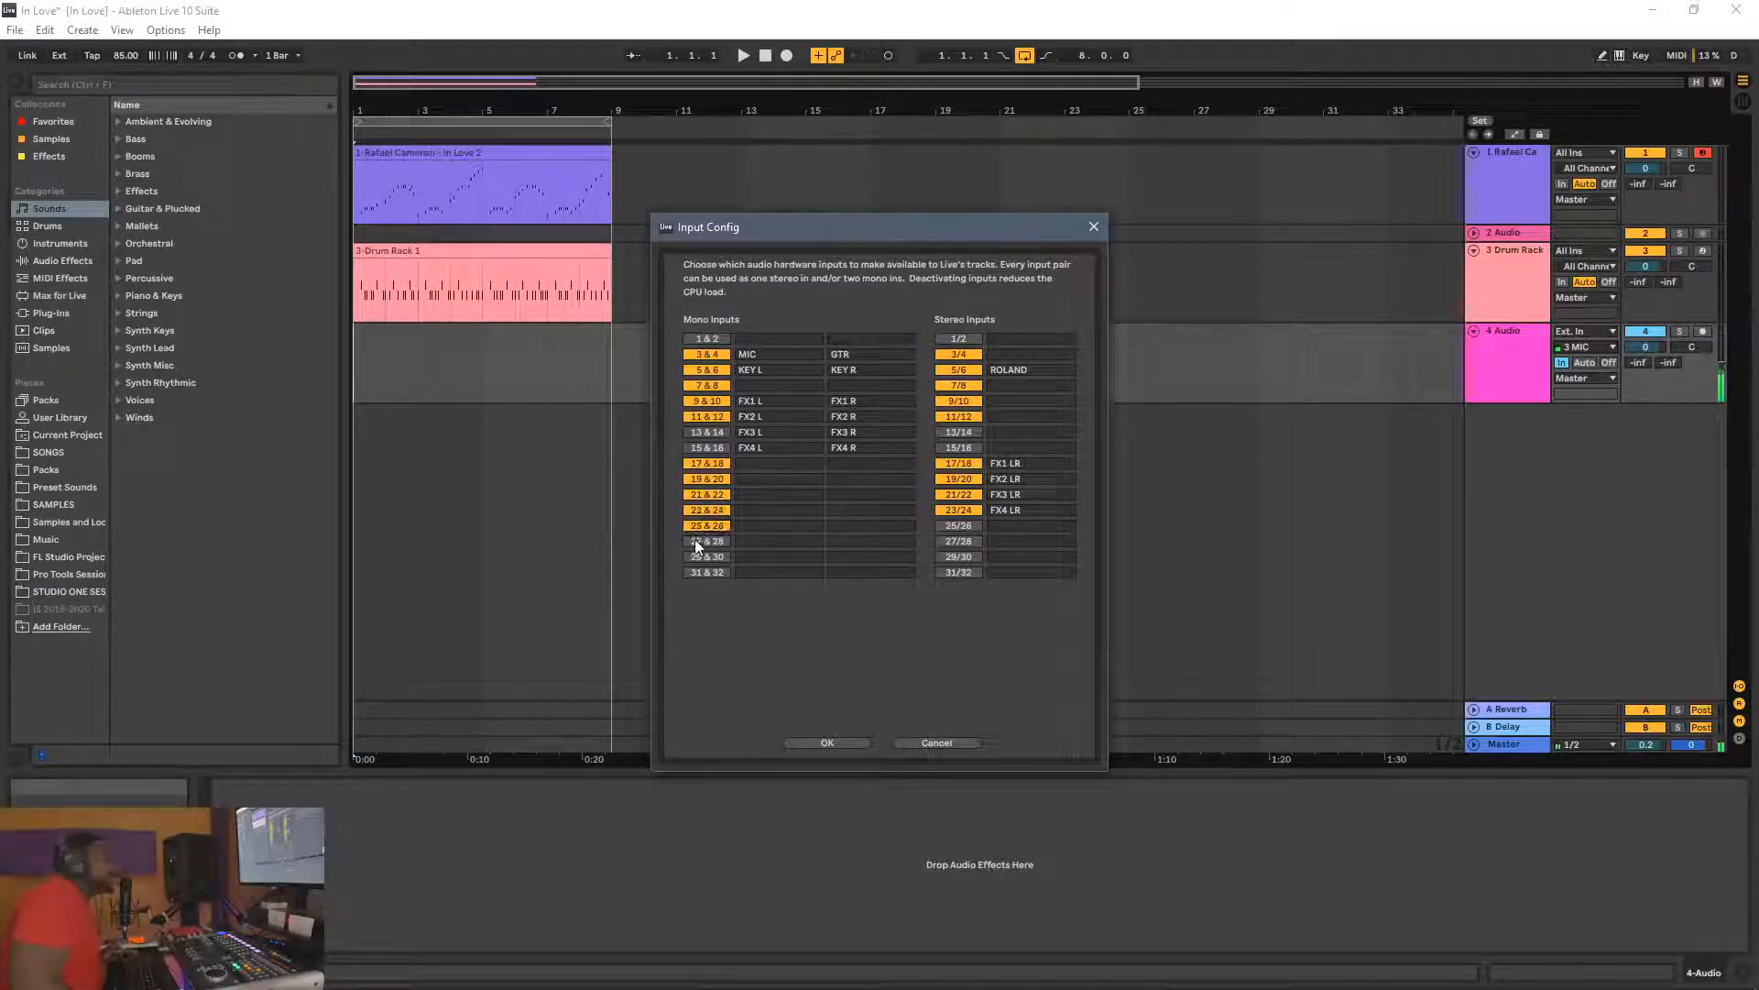
click(698, 542)
click(692, 574)
click(693, 557)
click(694, 542)
click(695, 527)
click(699, 511)
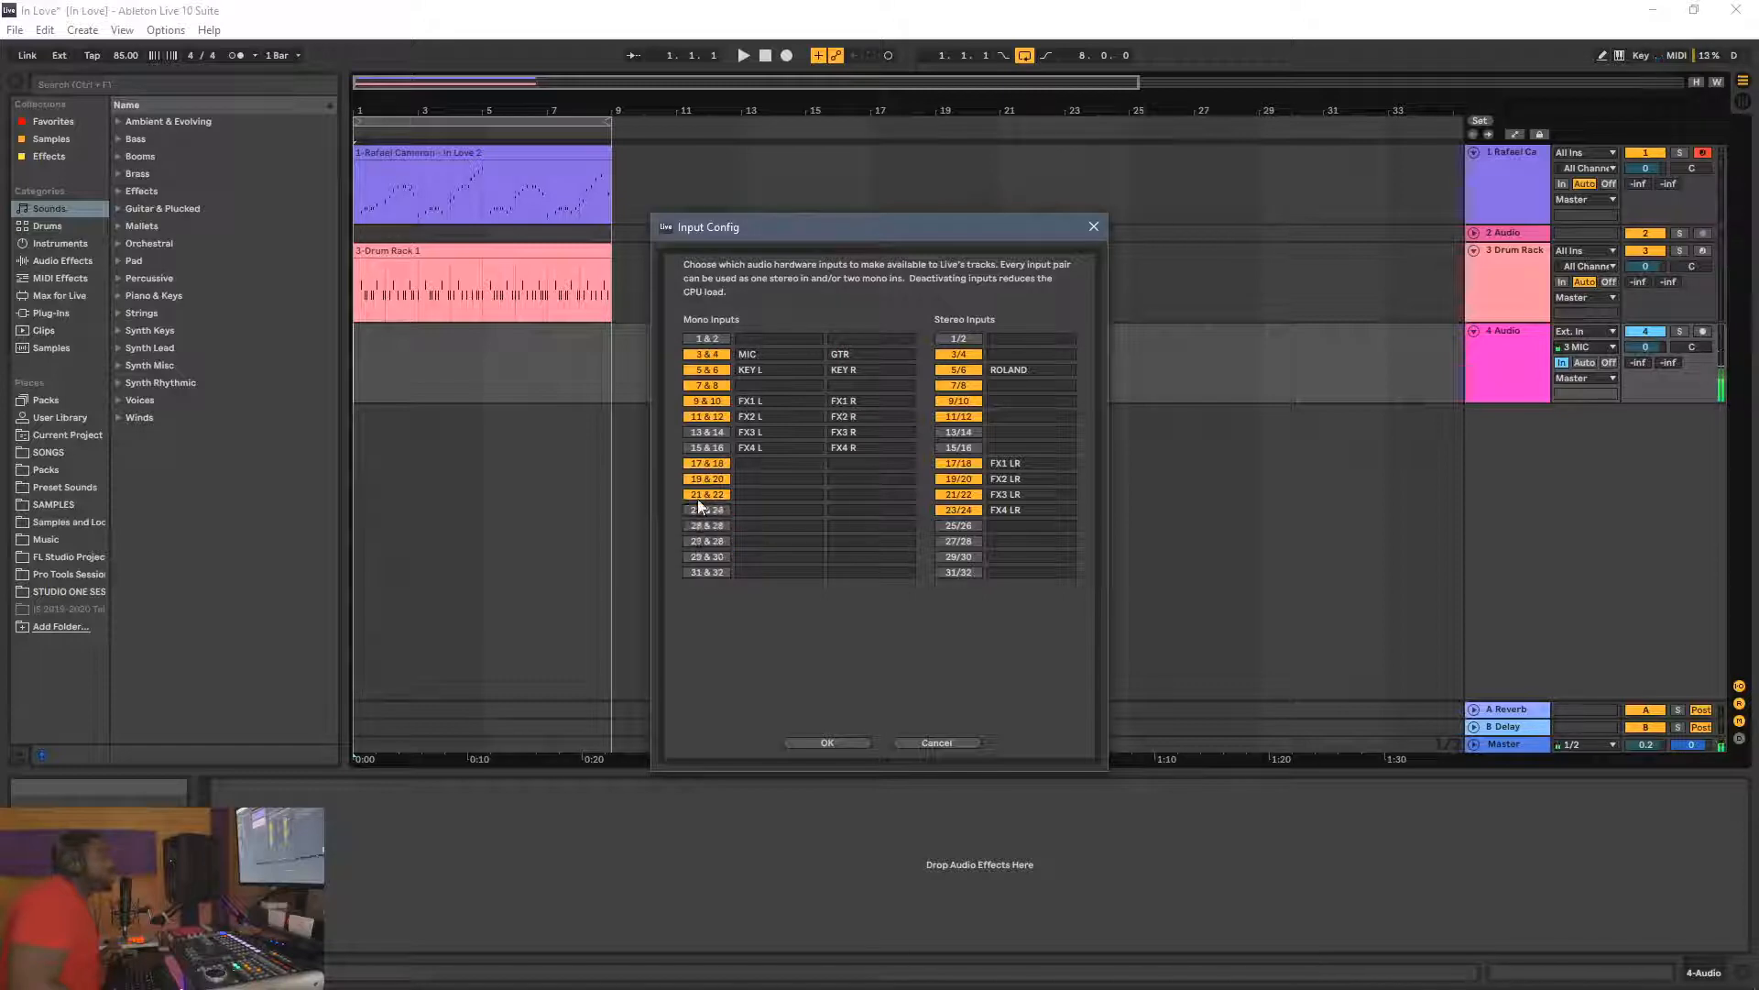
click(701, 495)
click(703, 464)
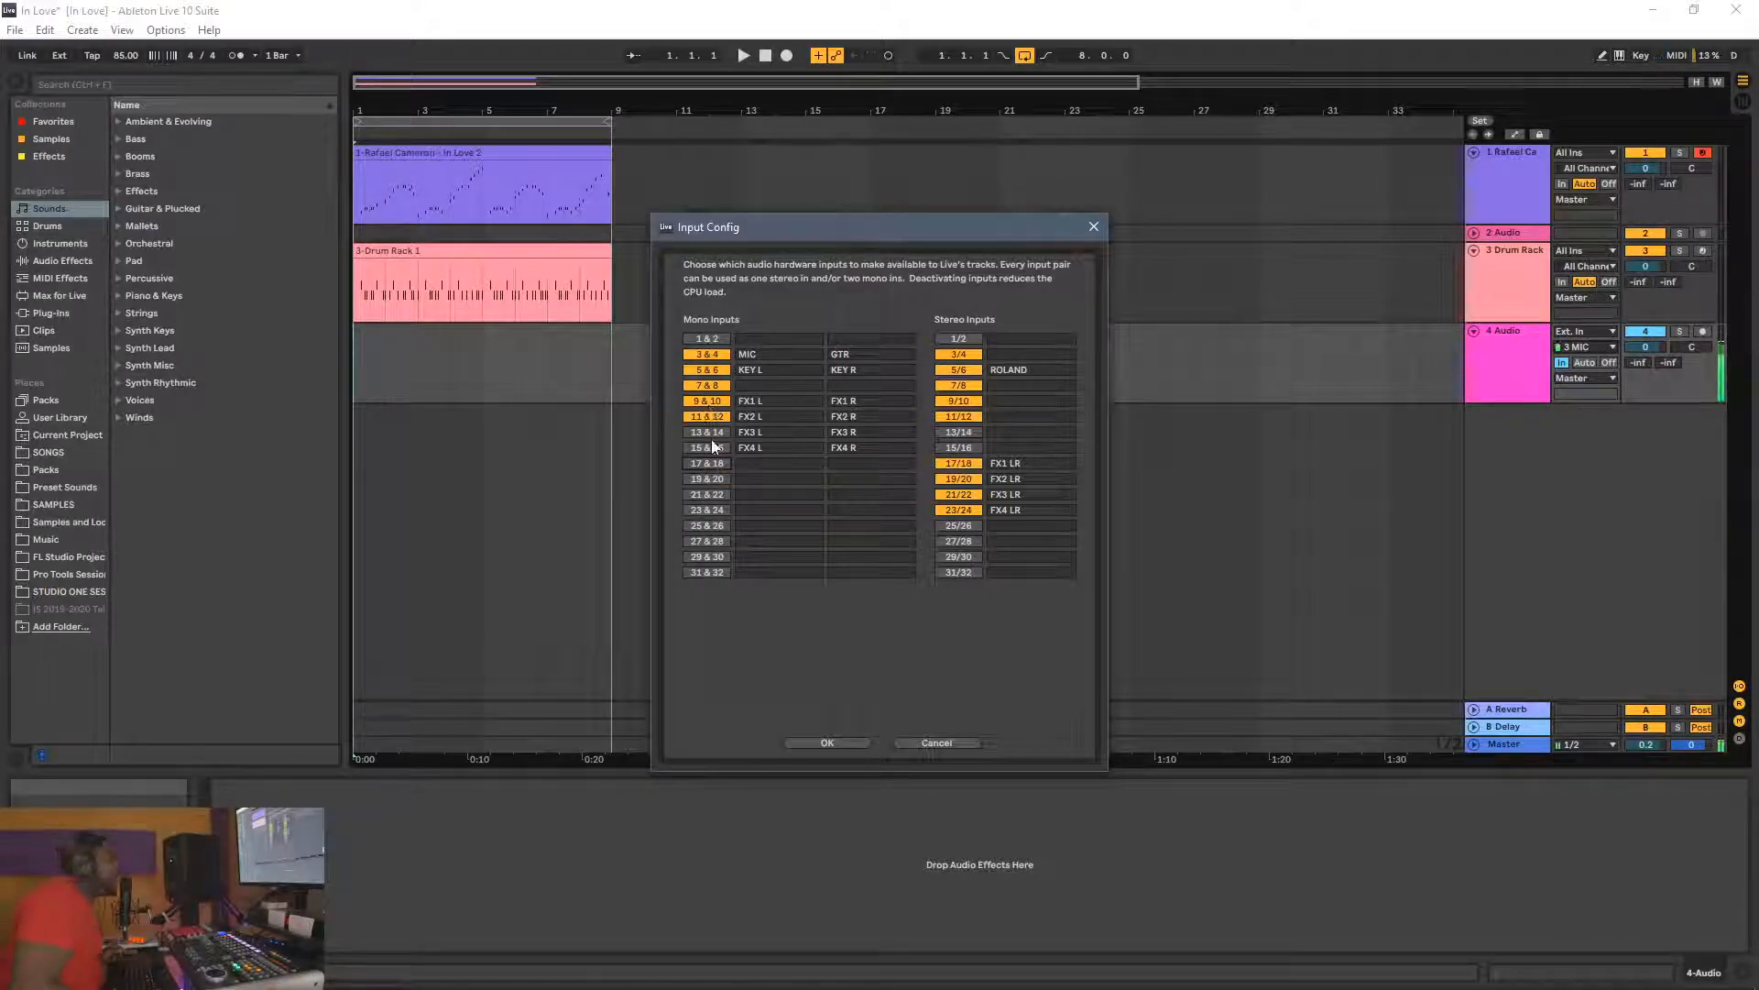
click(709, 435)
click(710, 447)
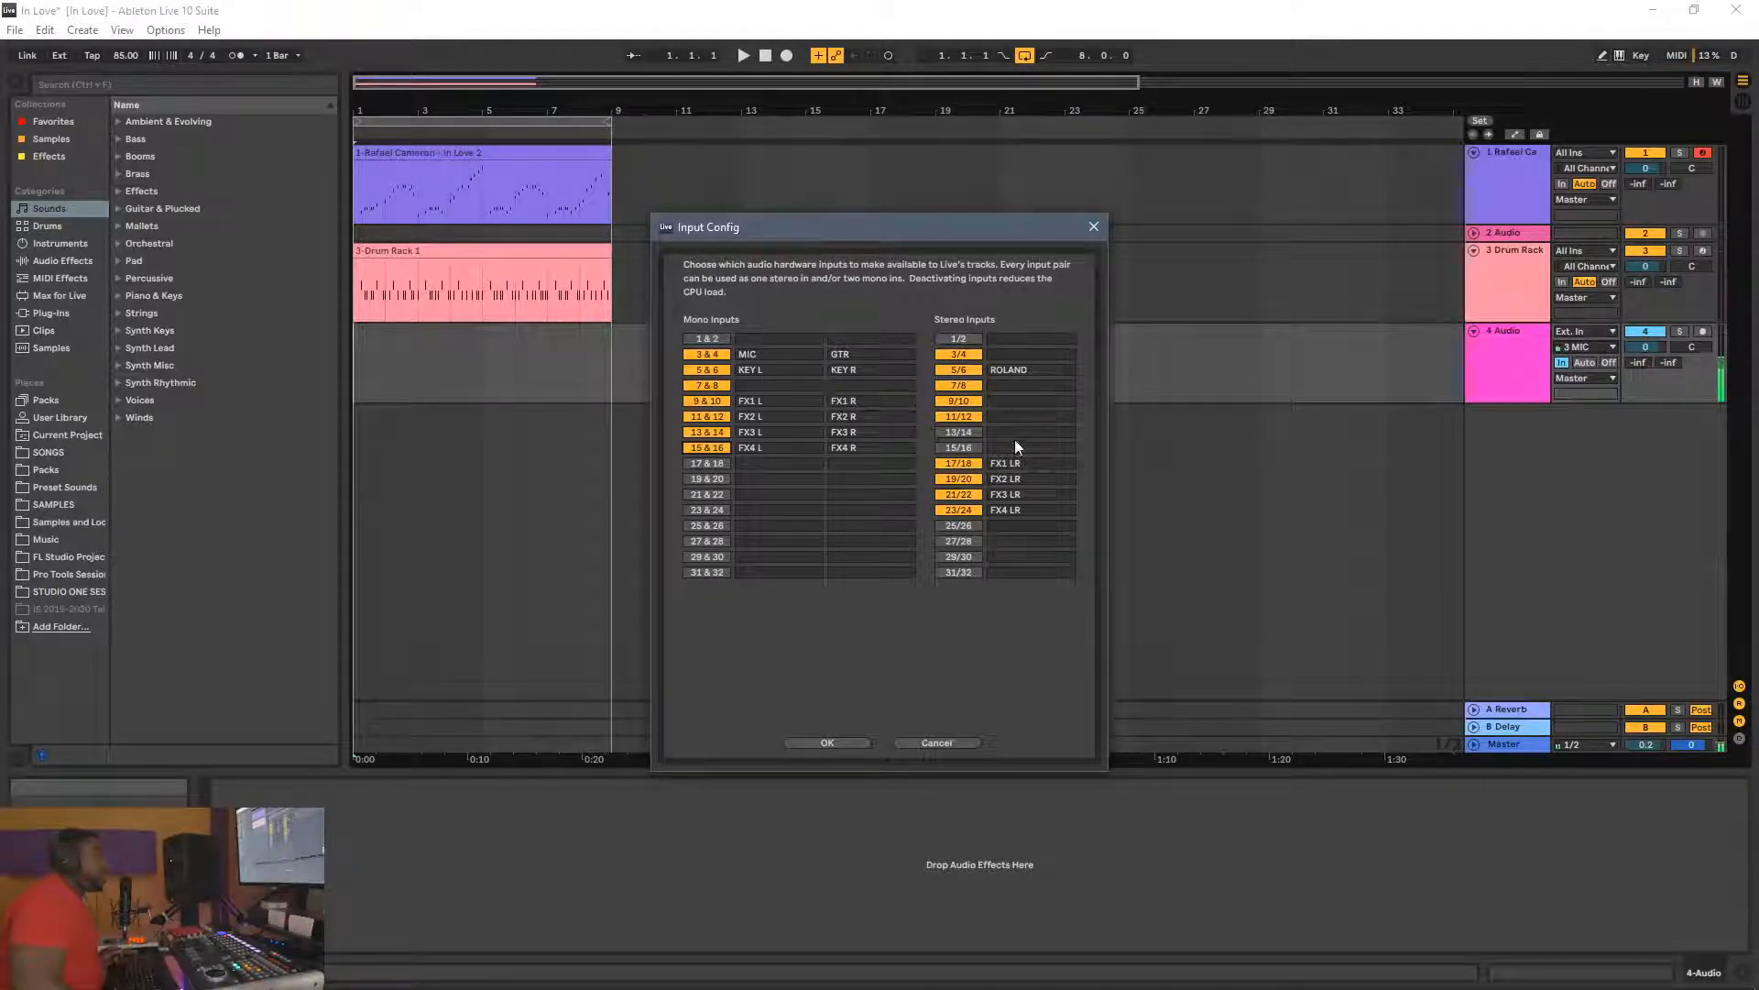
Step: Copy the name FX1 LR from stereo input 17/18 to stereo input 9/10
double_click(1012, 462)
key(ctrl+c)
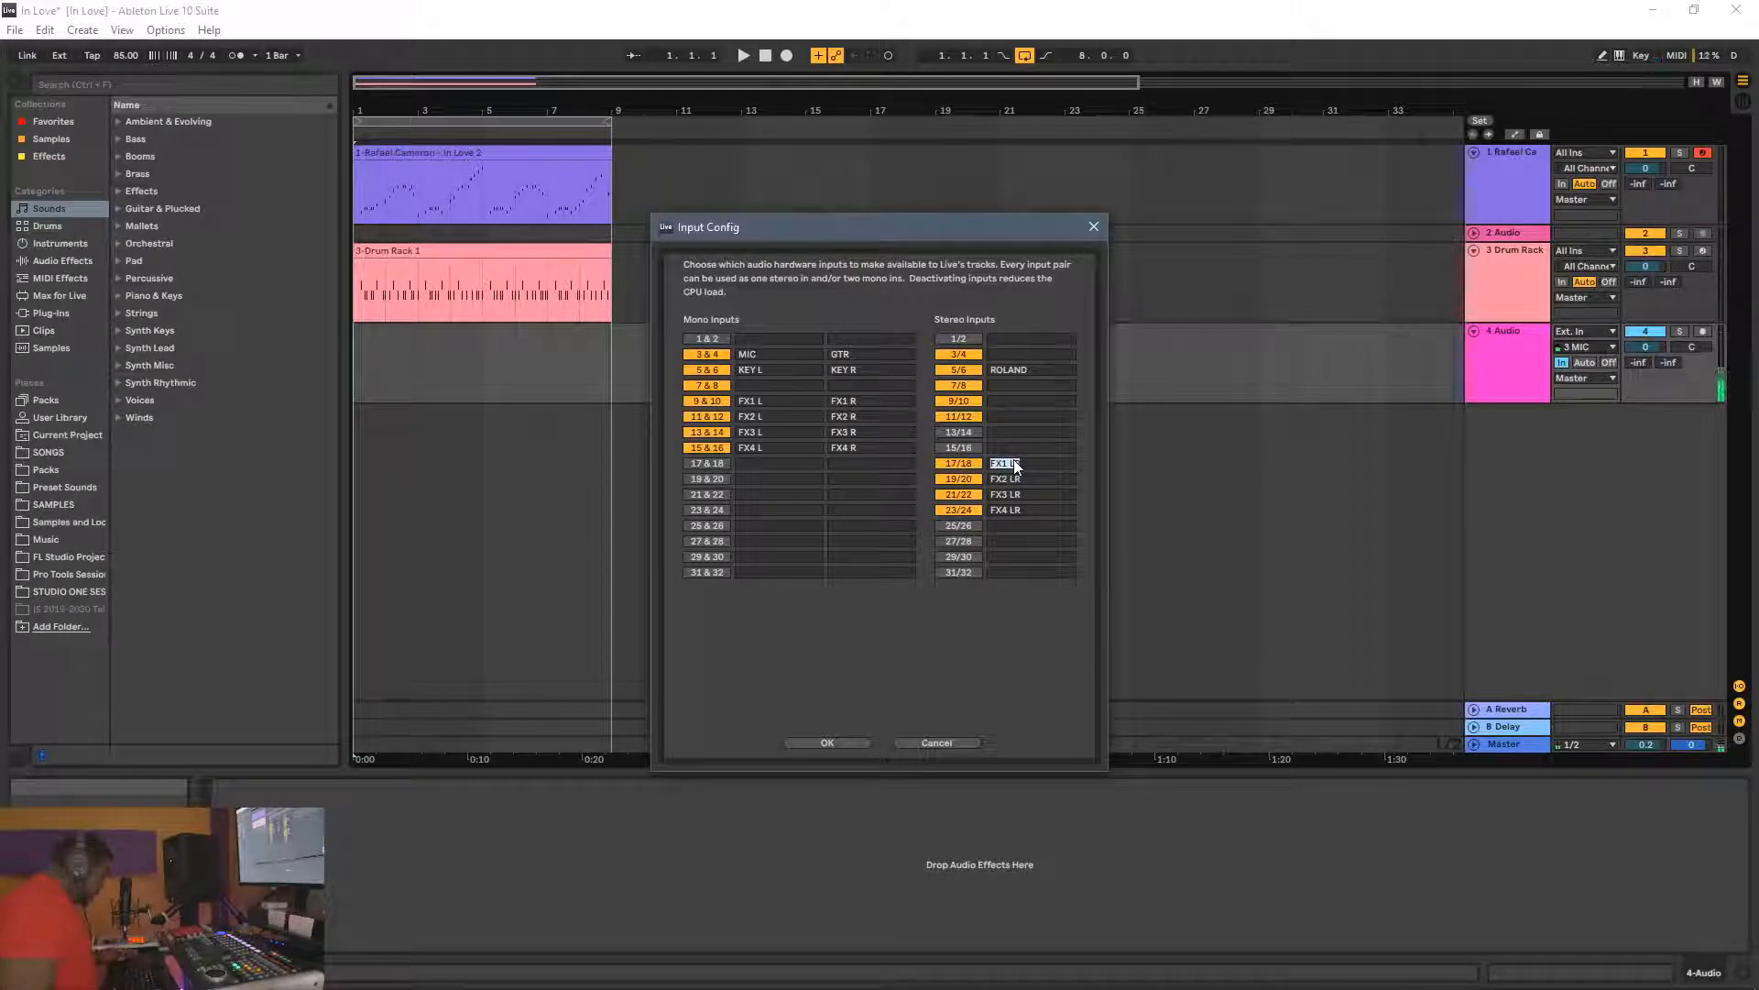
click(1012, 402)
key(ctrl+v)
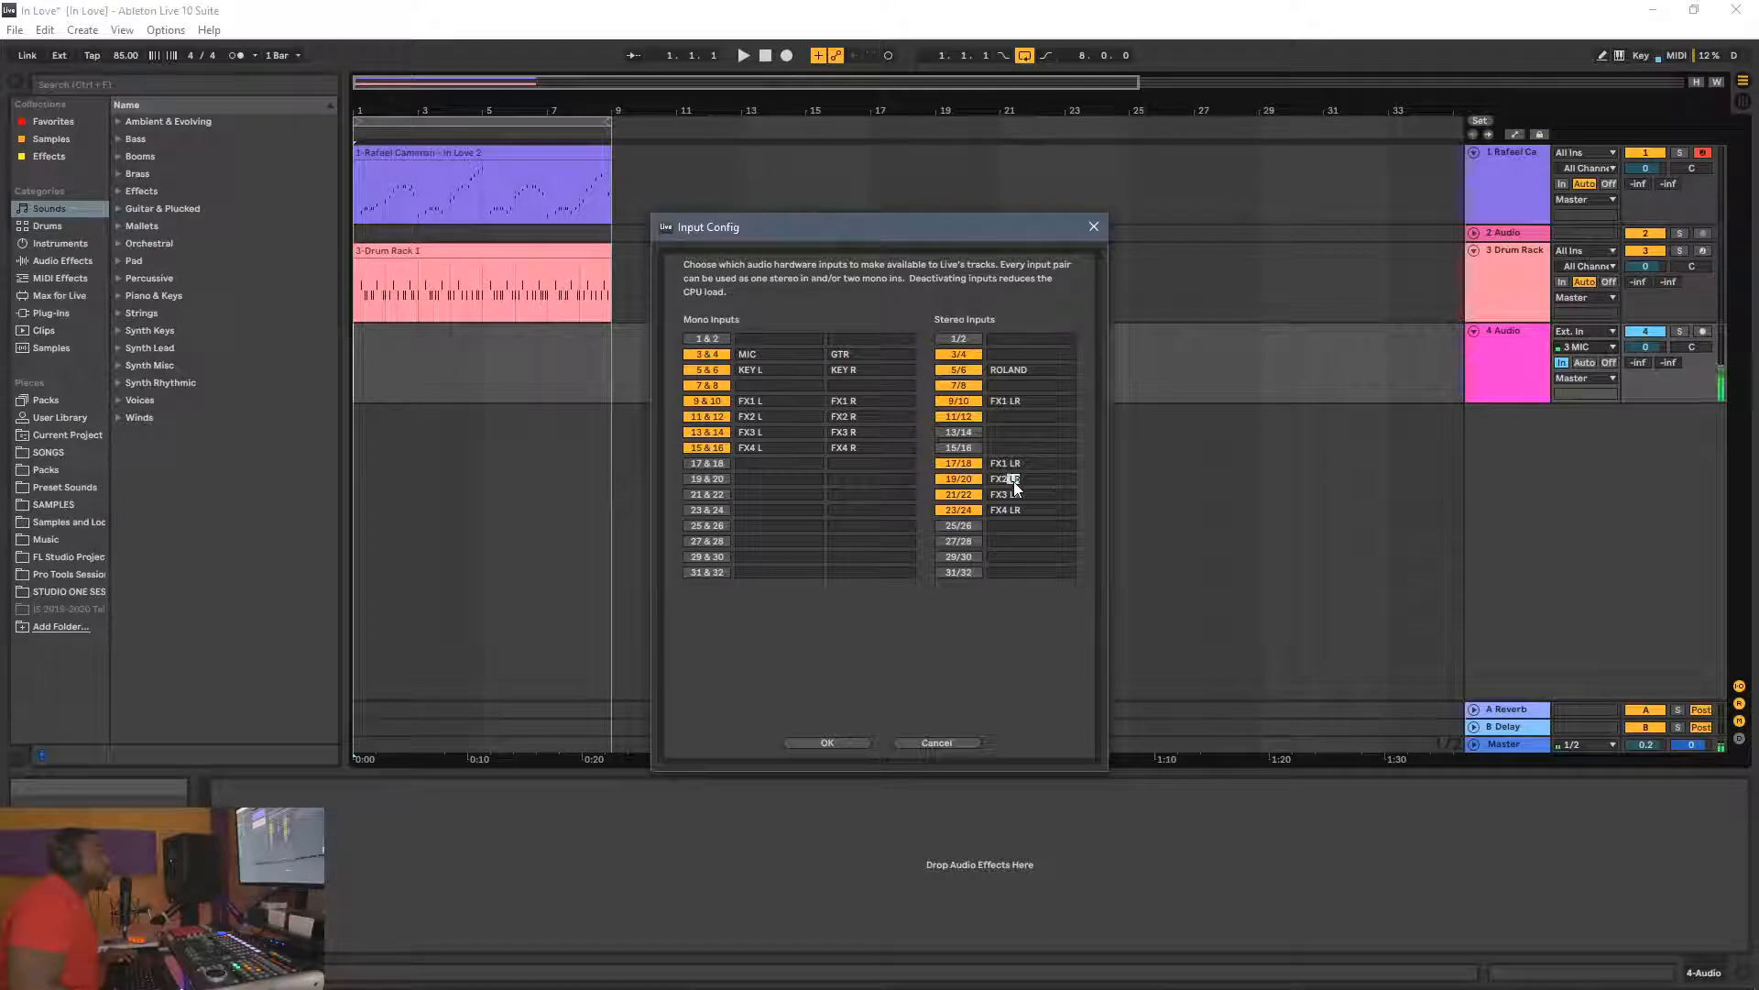
Step: Copy the names FX2 LR, FX3 LR and FX4 LR to stereo inputs 11/12, 13/14 and 15/16
double_click(1013, 480)
key(ctrl+c)
click(995, 414)
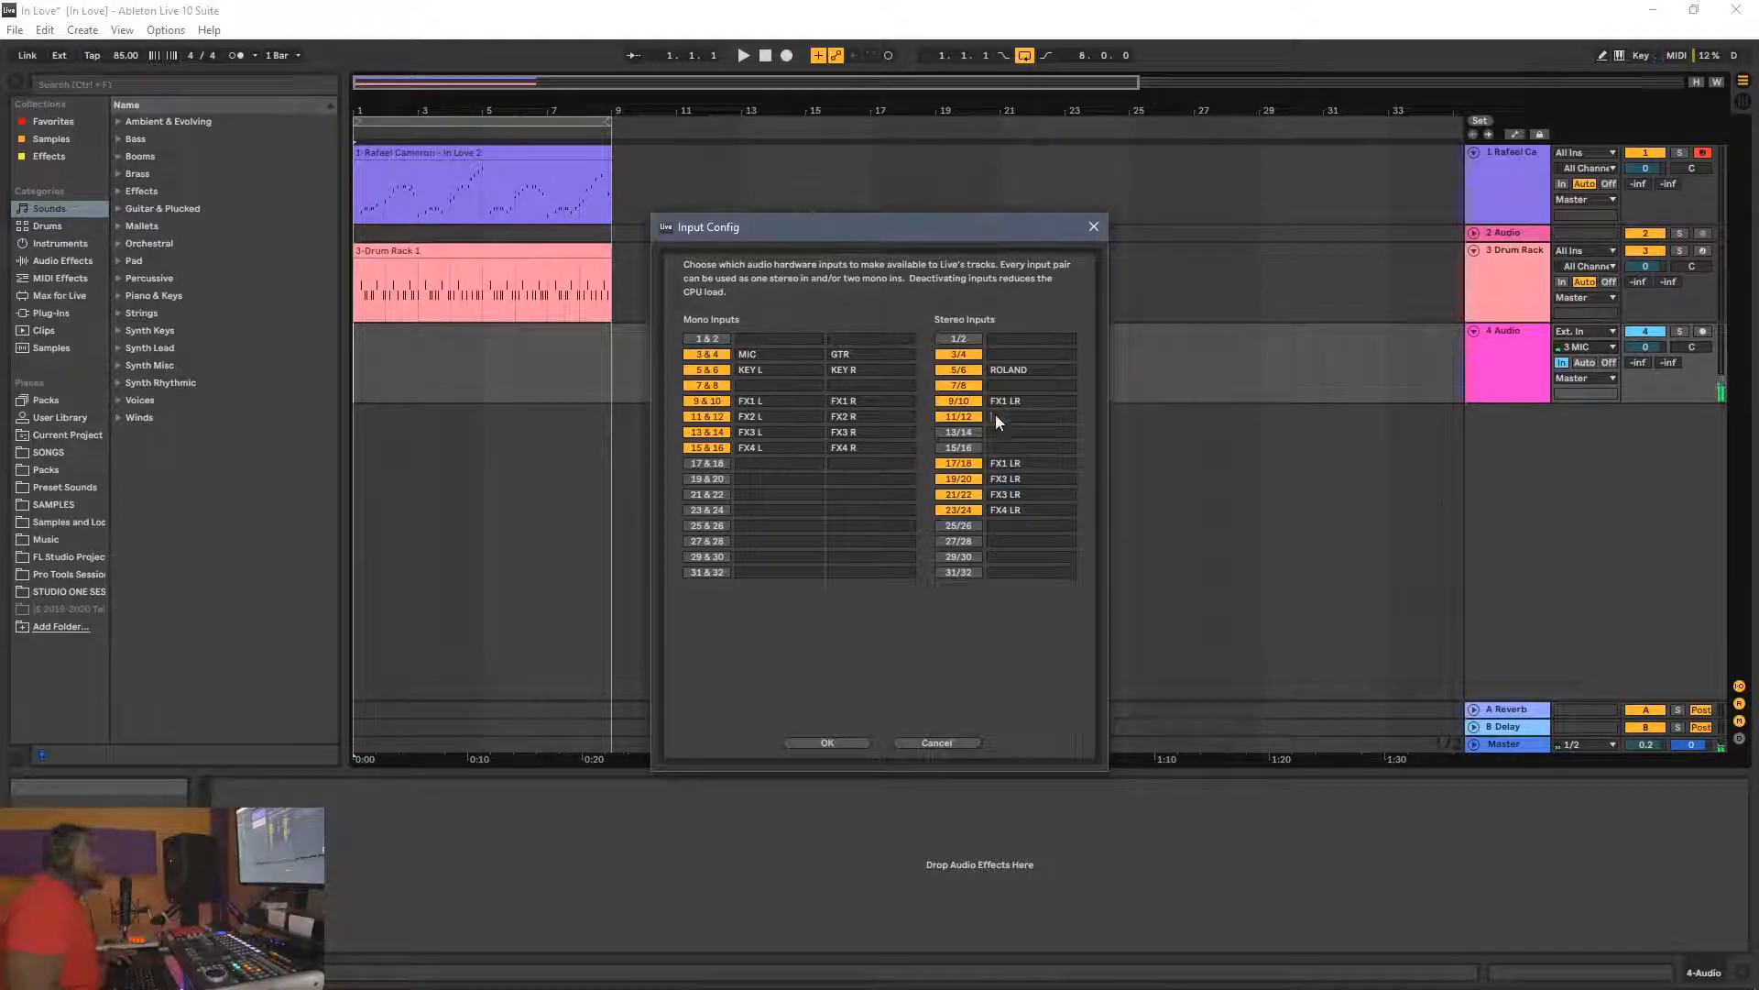
key(ctrl+v)
double_click(1007, 495)
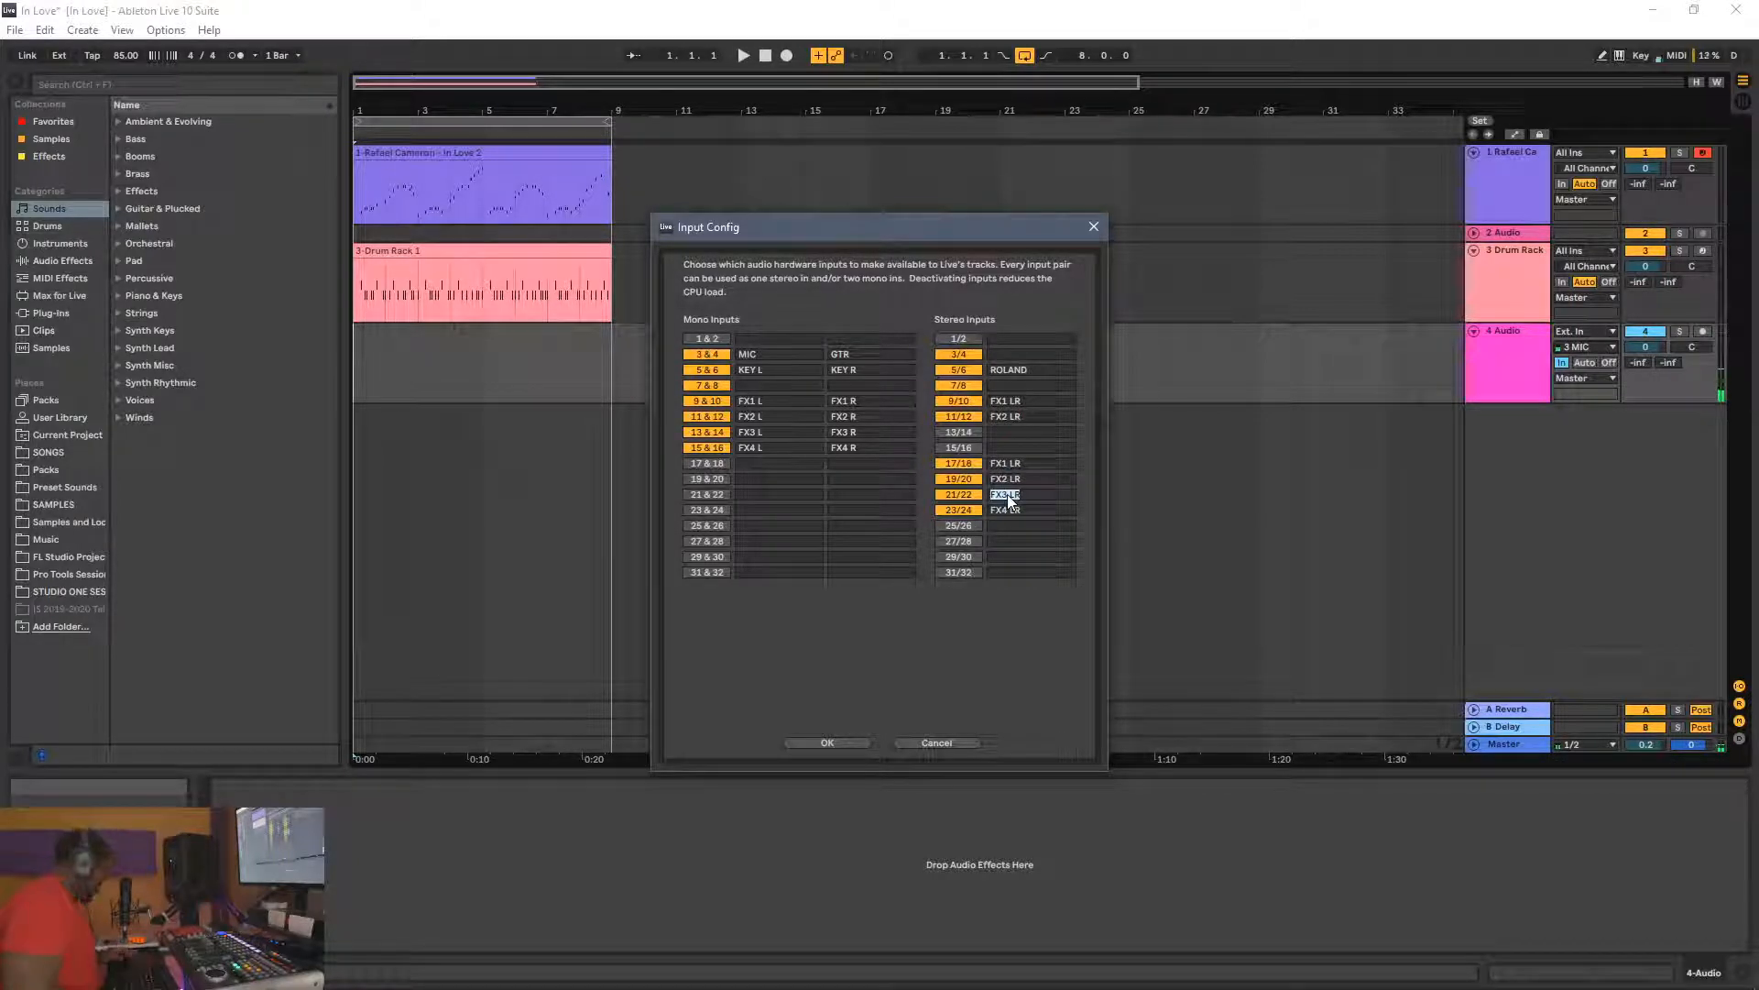
click(994, 431)
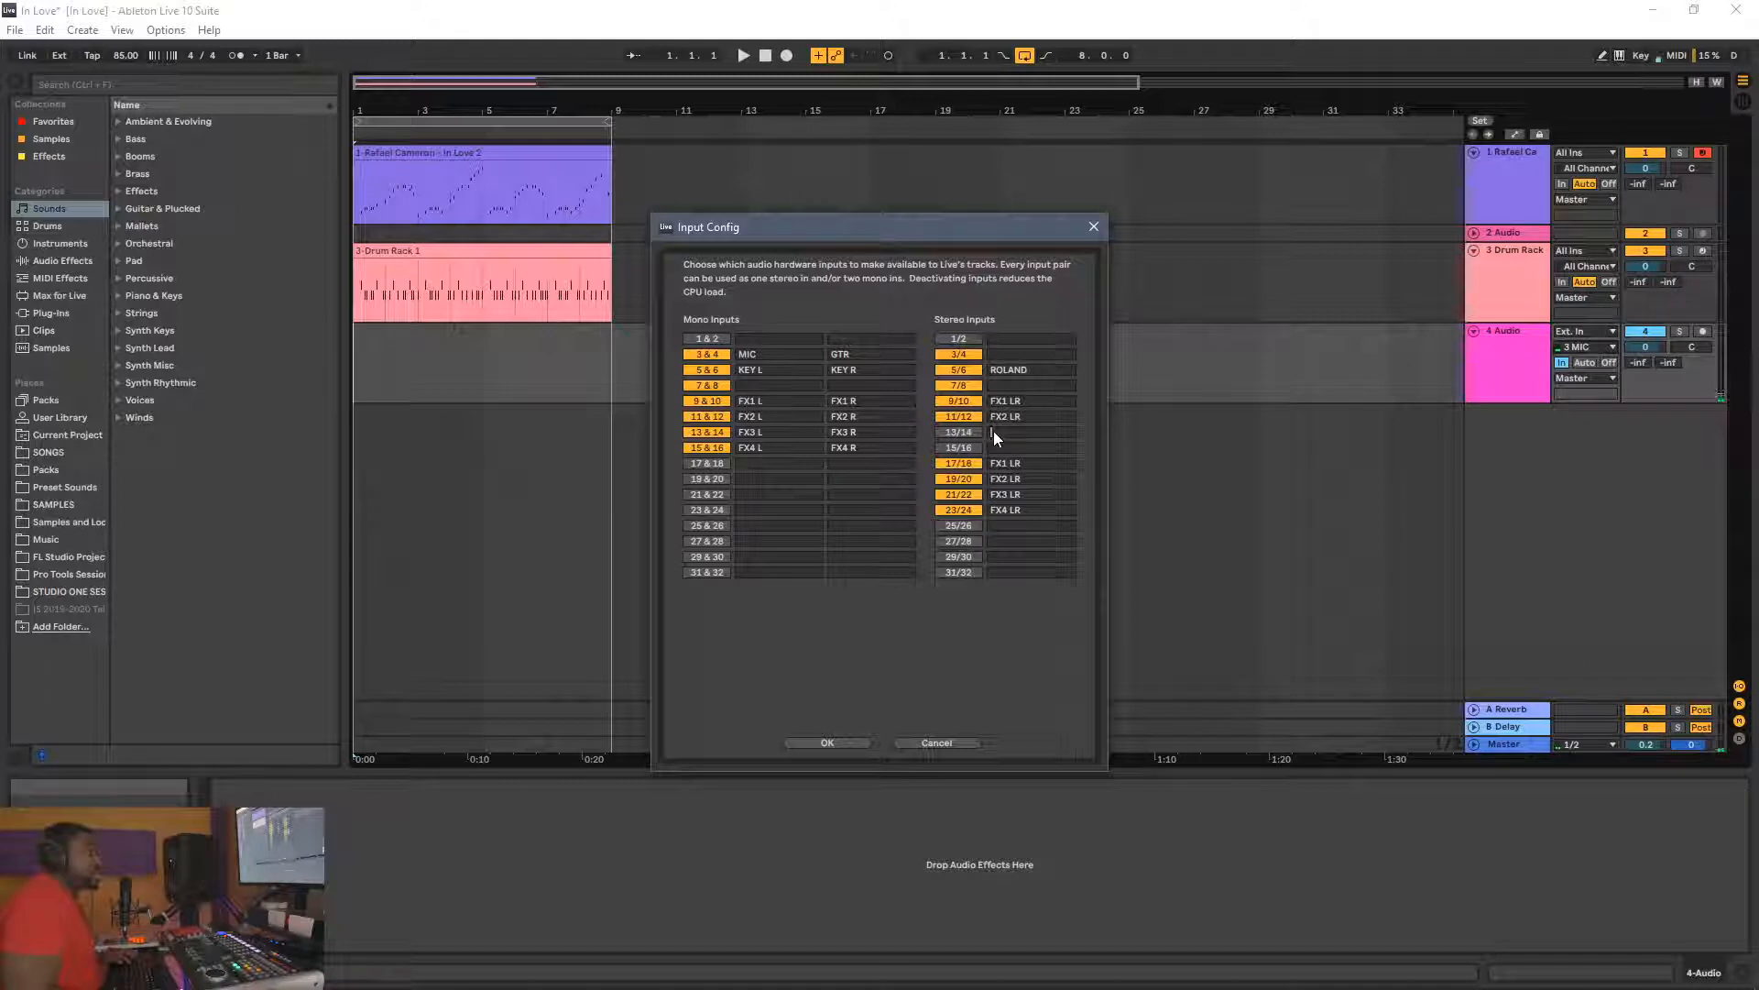
double_click(1005, 510)
click(1007, 447)
Step: Clear the FX1 LR to FX4 LR names from stereo inputs 17/18, 19/20, 21/22 and 23/24
double_click(1008, 463)
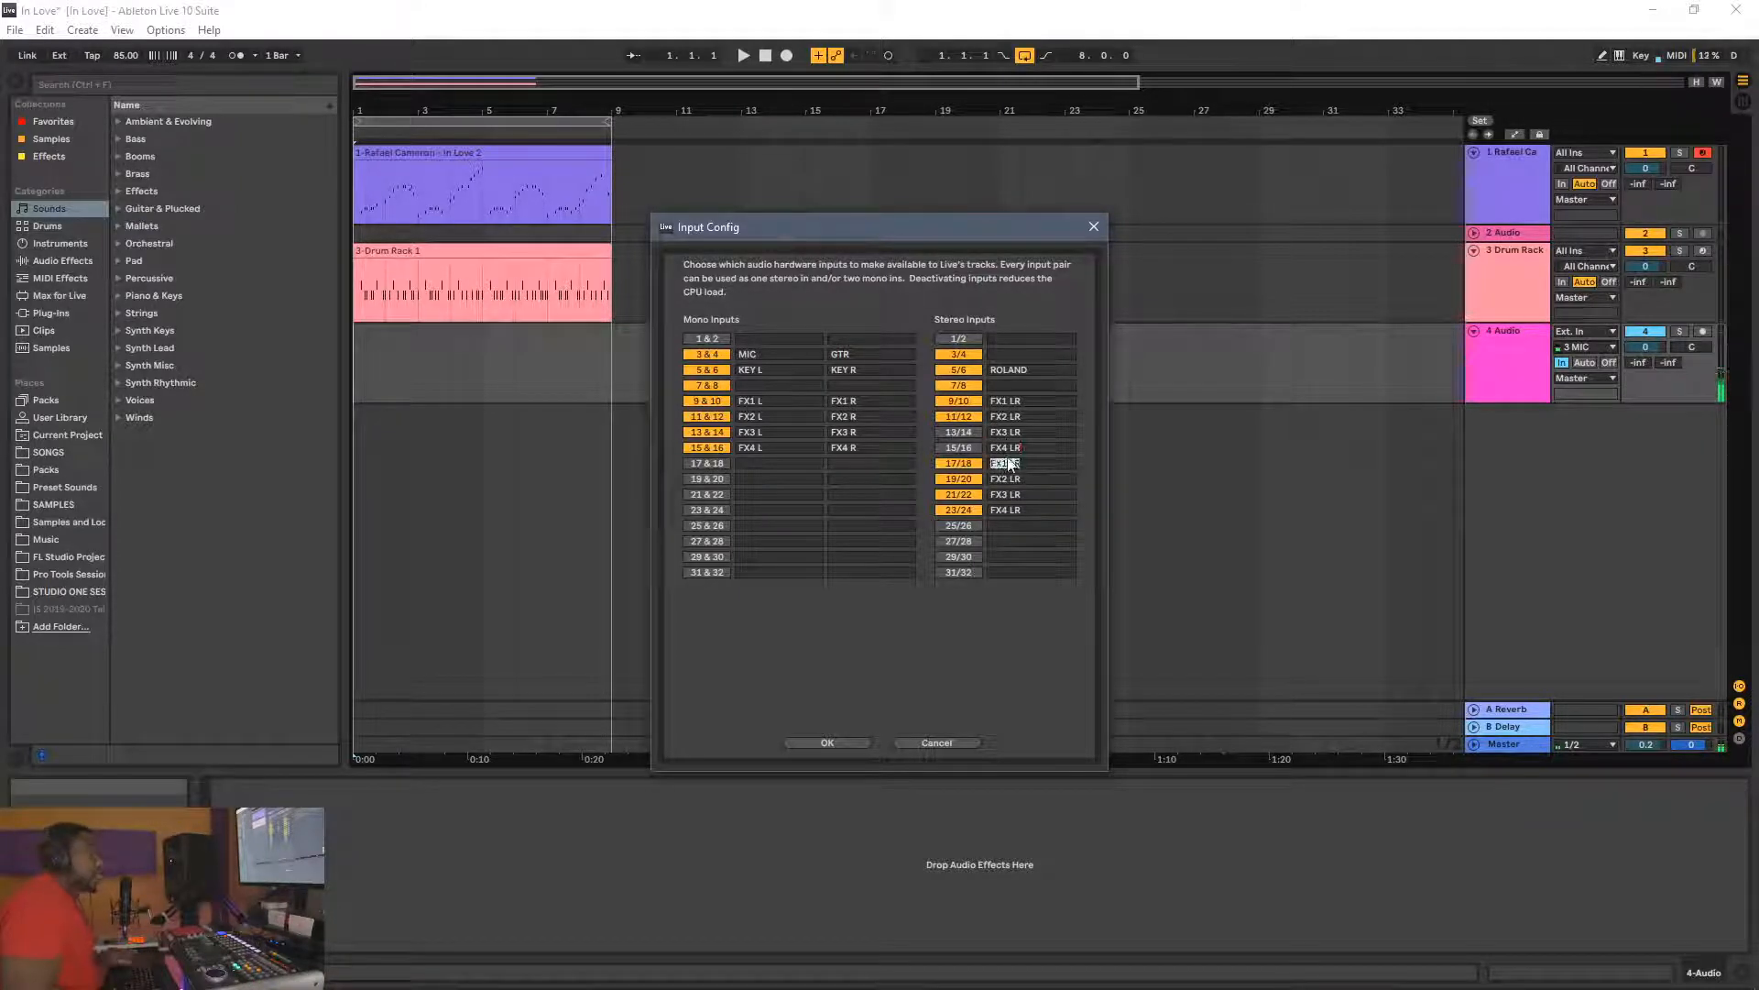
key(BackSpace)
double_click(1011, 479)
key(BackSpace)
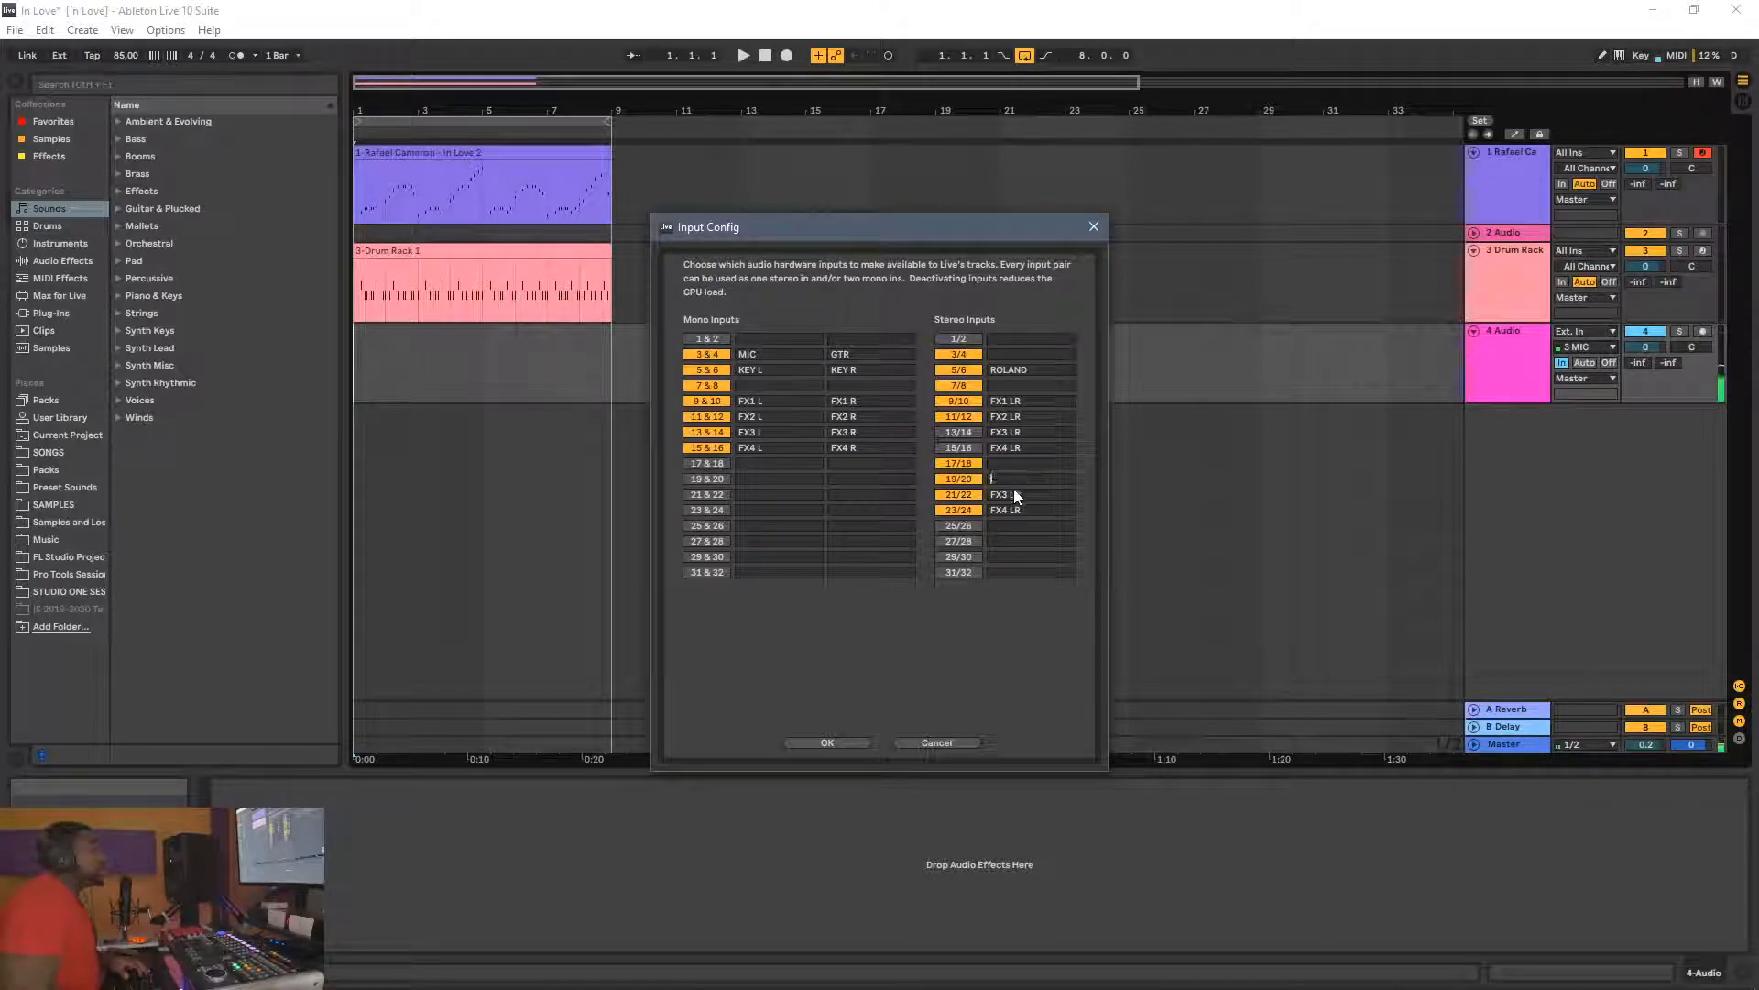
double_click(1012, 495)
key(BackSpace)
double_click(1010, 510)
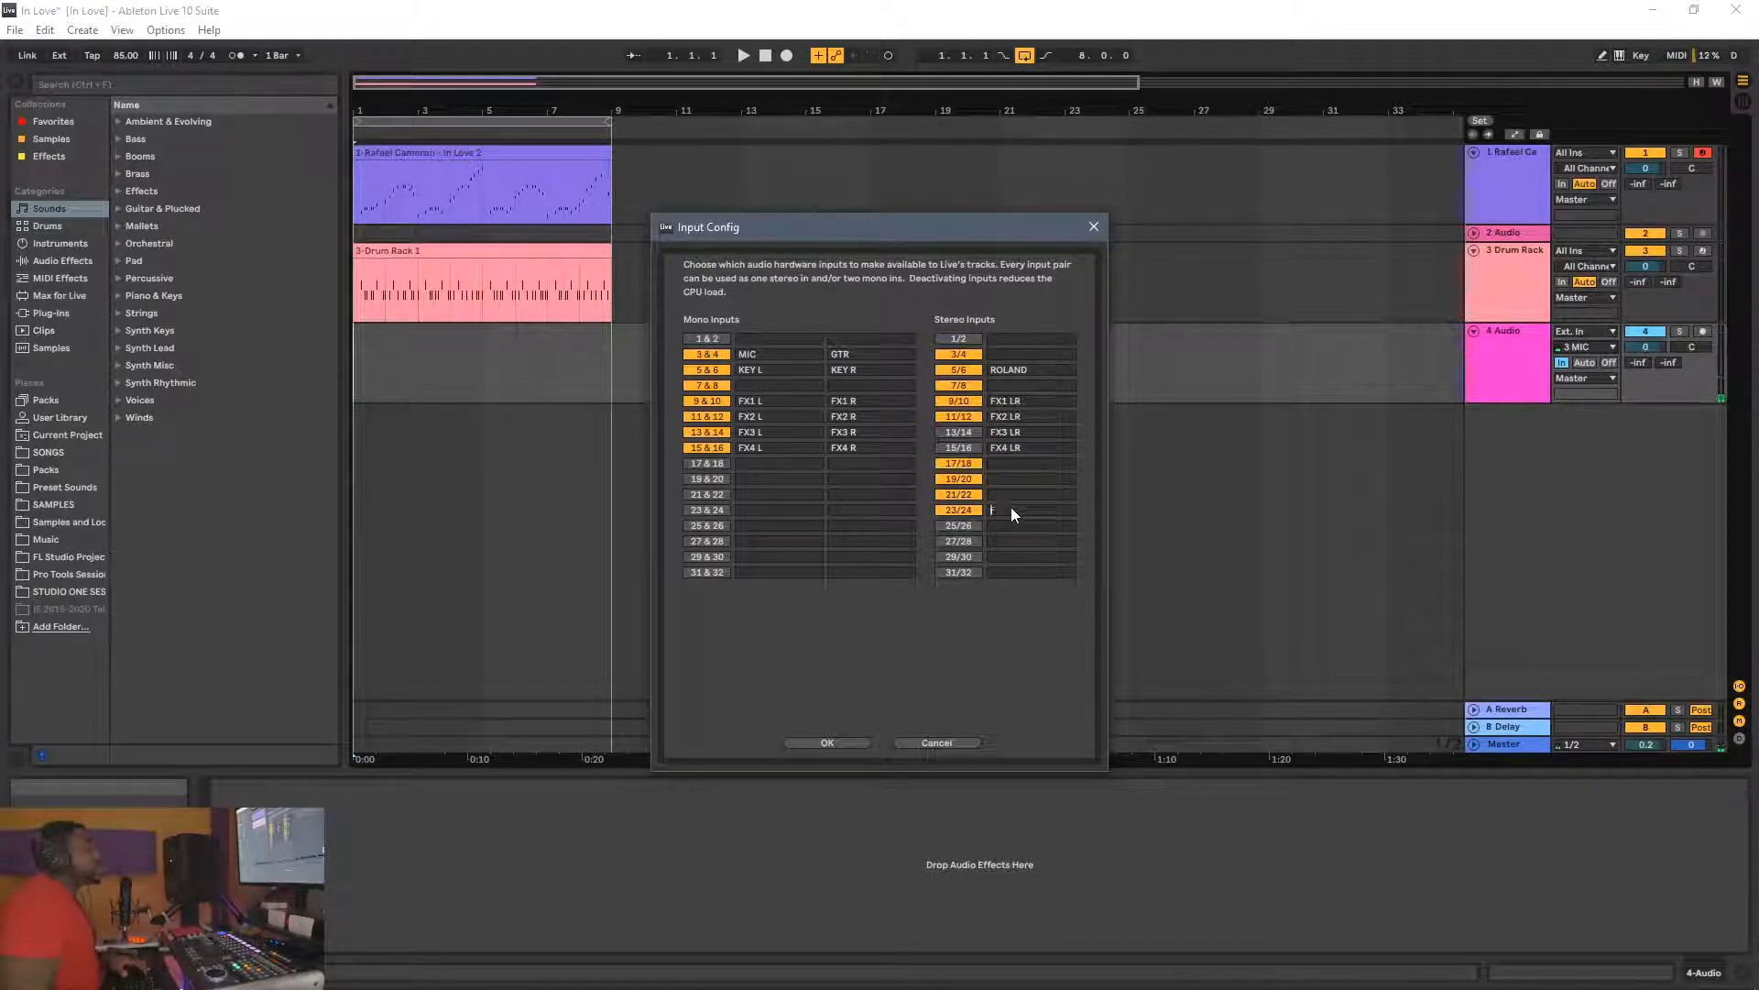
key(BackSpace)
Step: Activate stereo inputs 13/14 and 15/16, deactivate 17/18 to 23/24, and apply the input configuration, closing the preferences
click(949, 448)
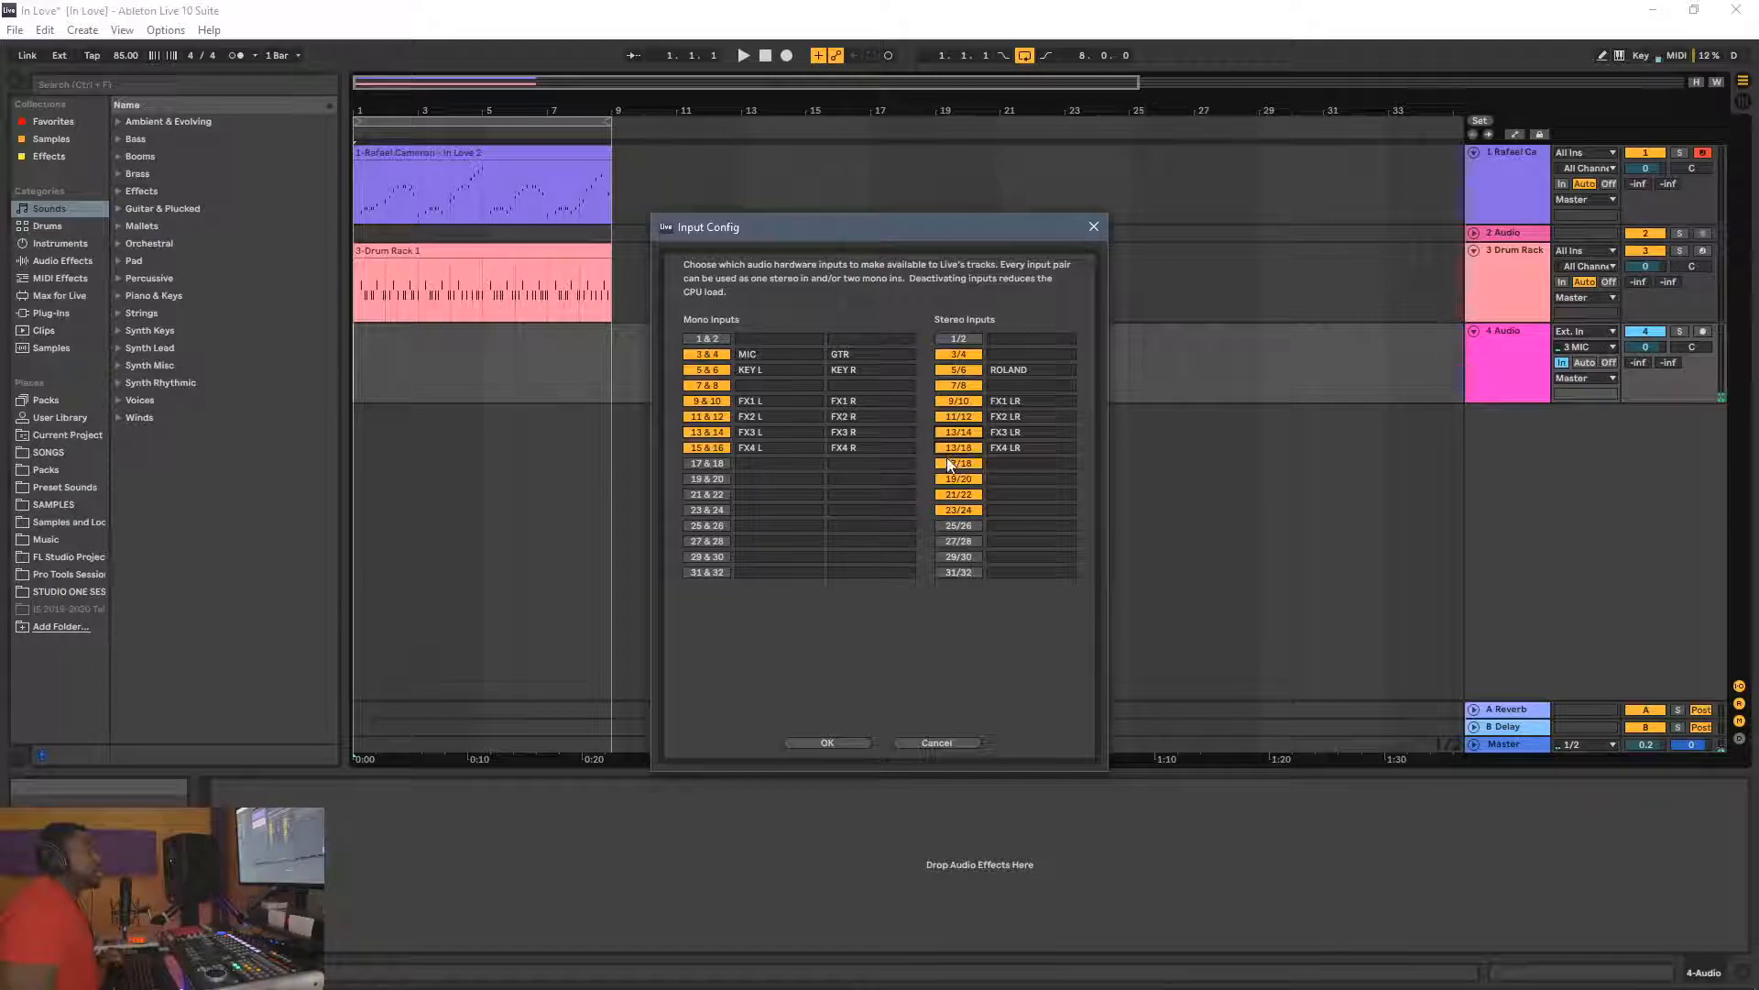
click(948, 462)
click(948, 478)
click(947, 495)
click(948, 510)
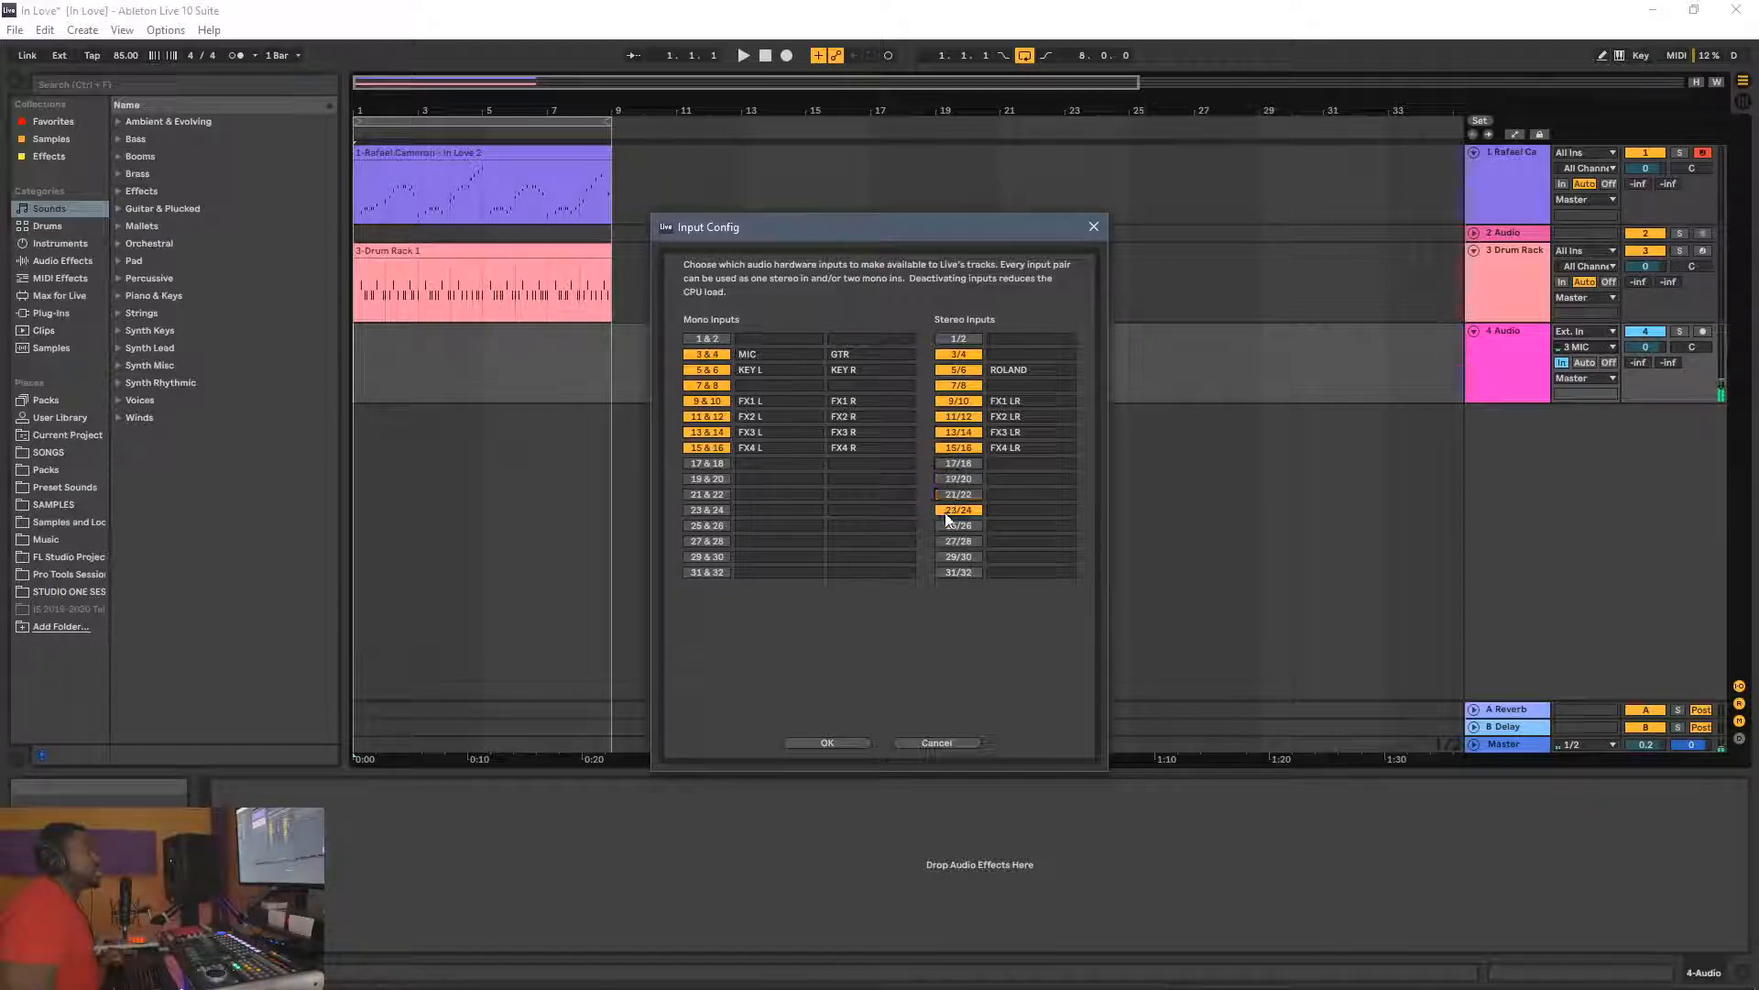
click(794, 741)
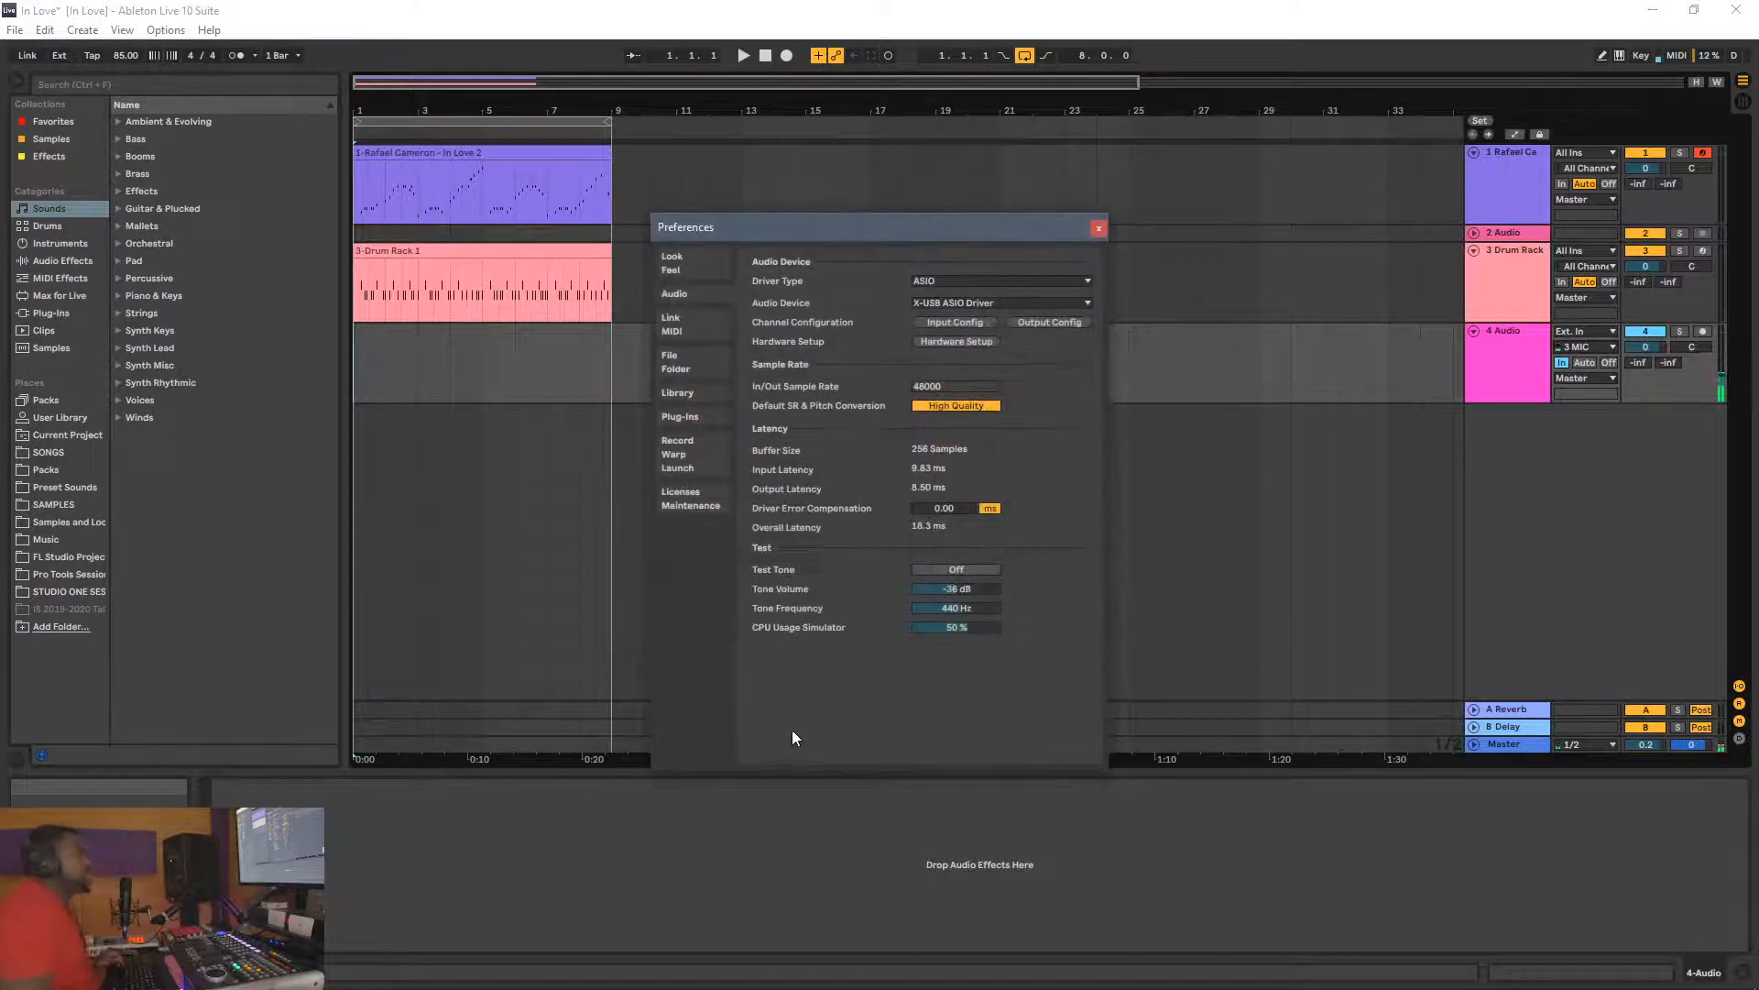
click(1091, 230)
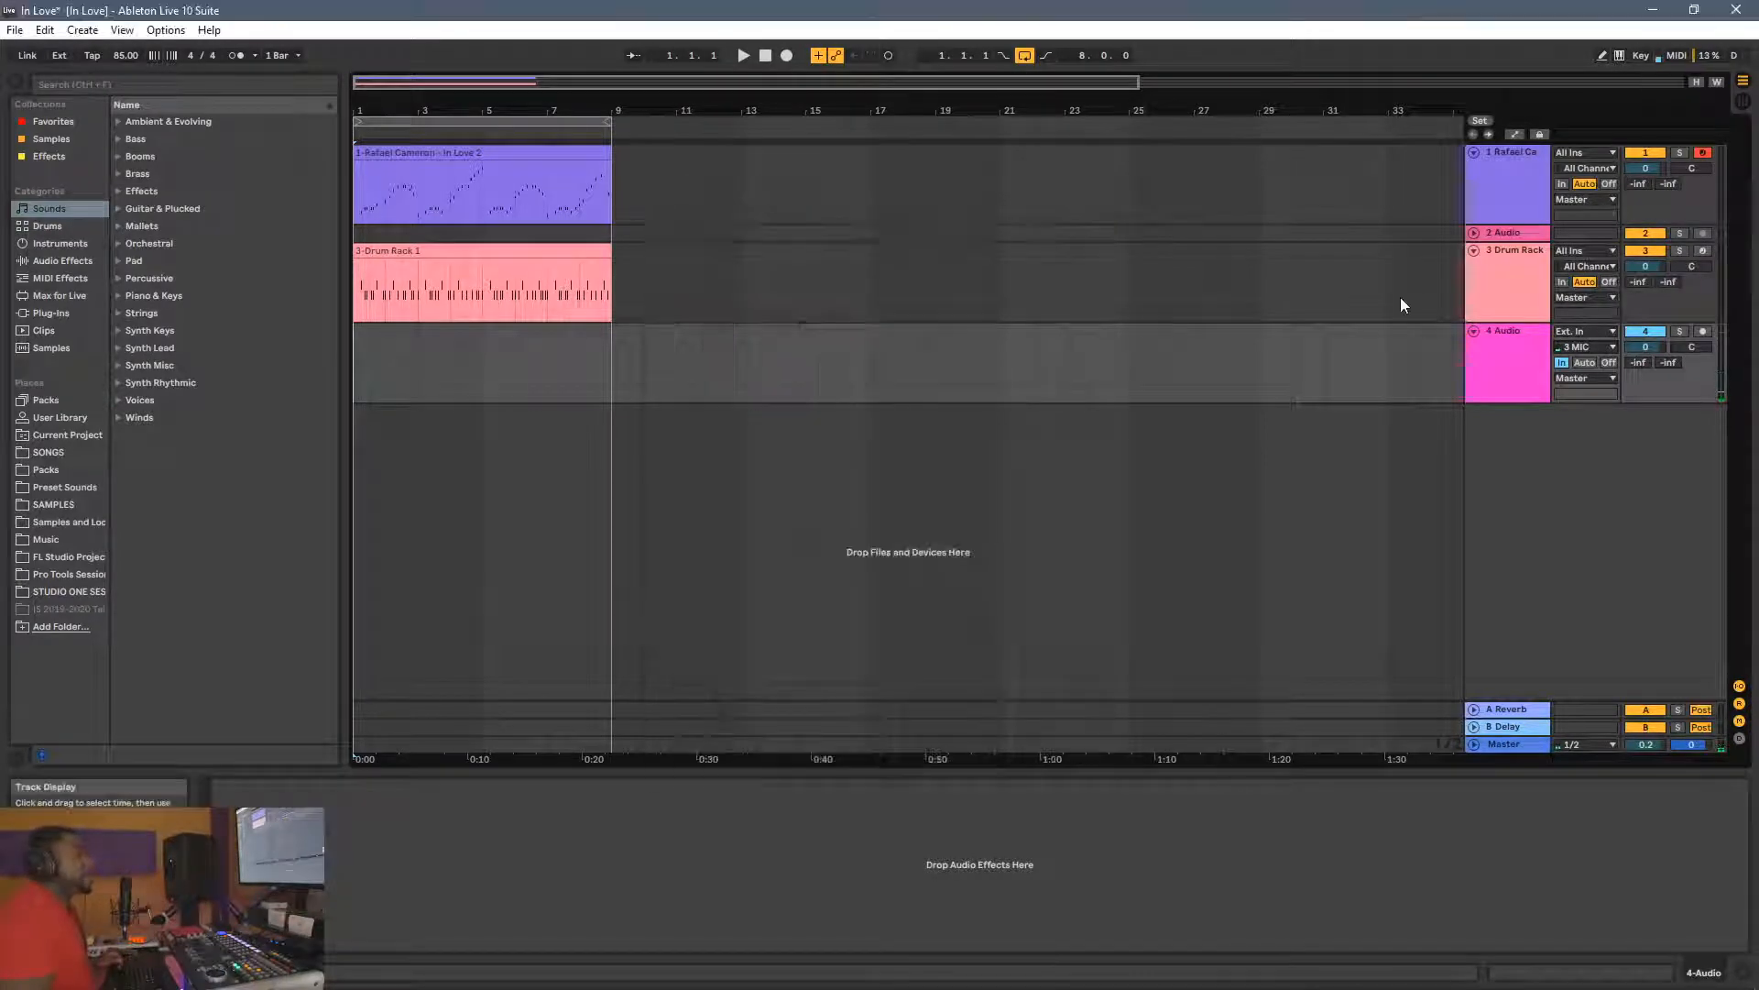
Step: Set the 4 Audio track's input channel to 9 FX1 L
click(1581, 348)
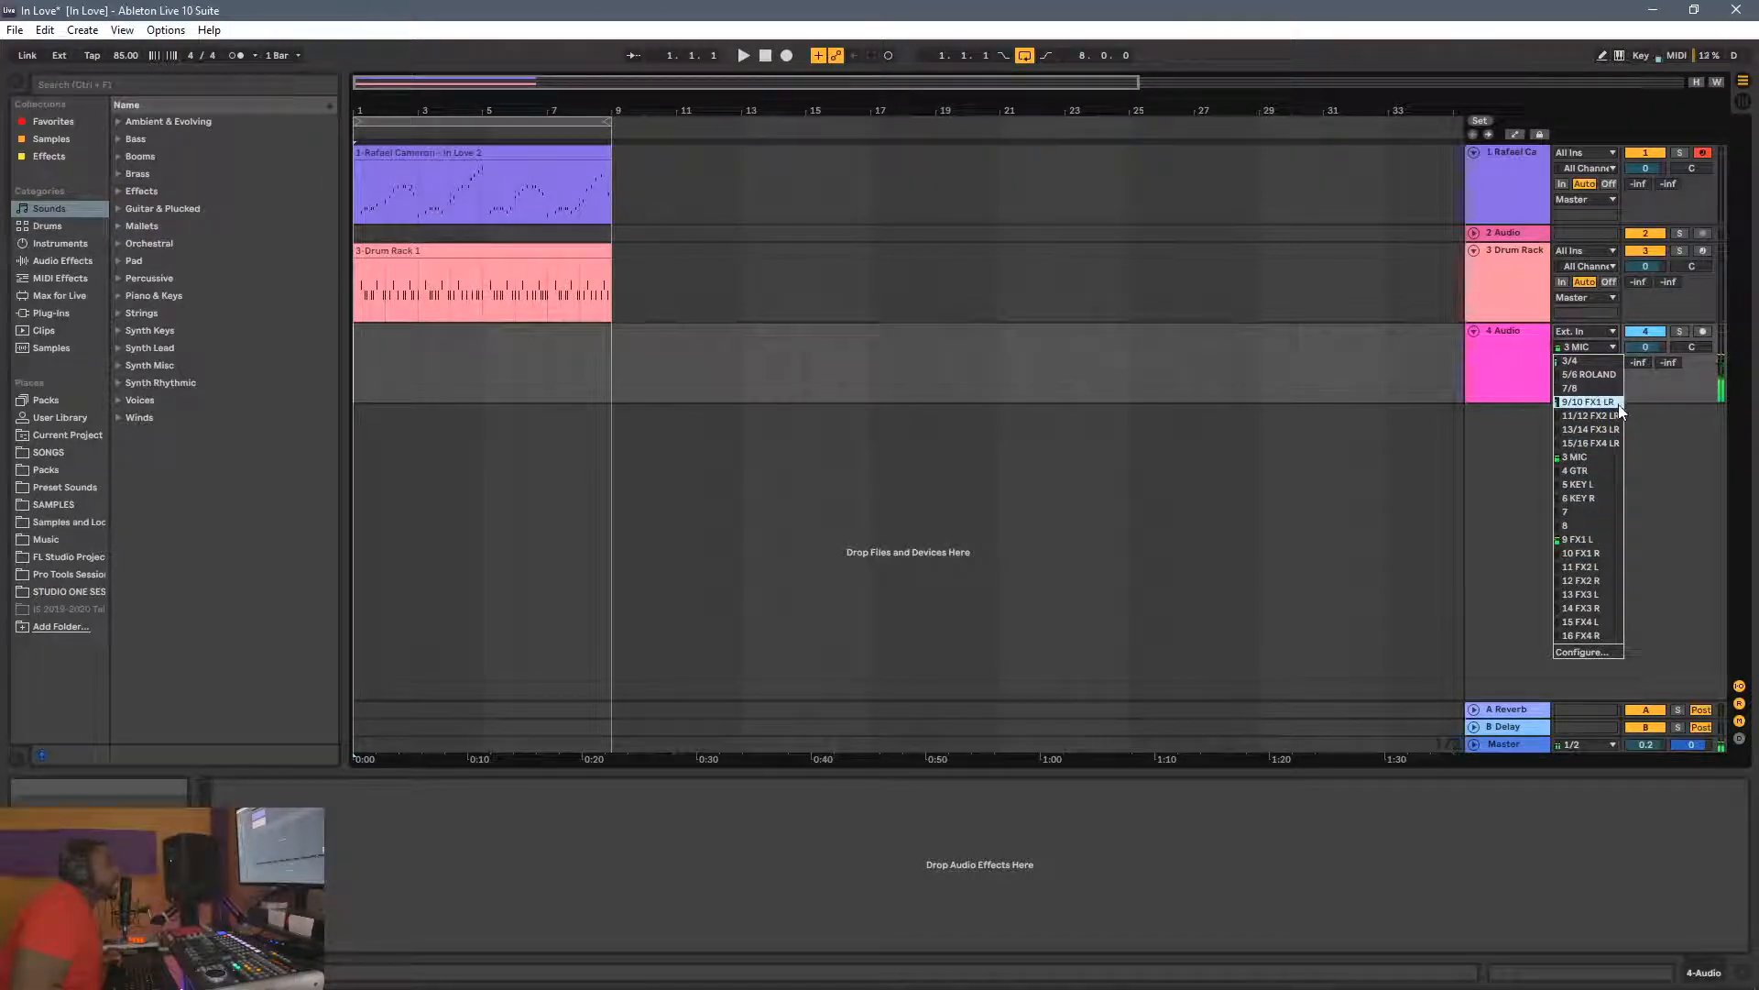
click(1596, 538)
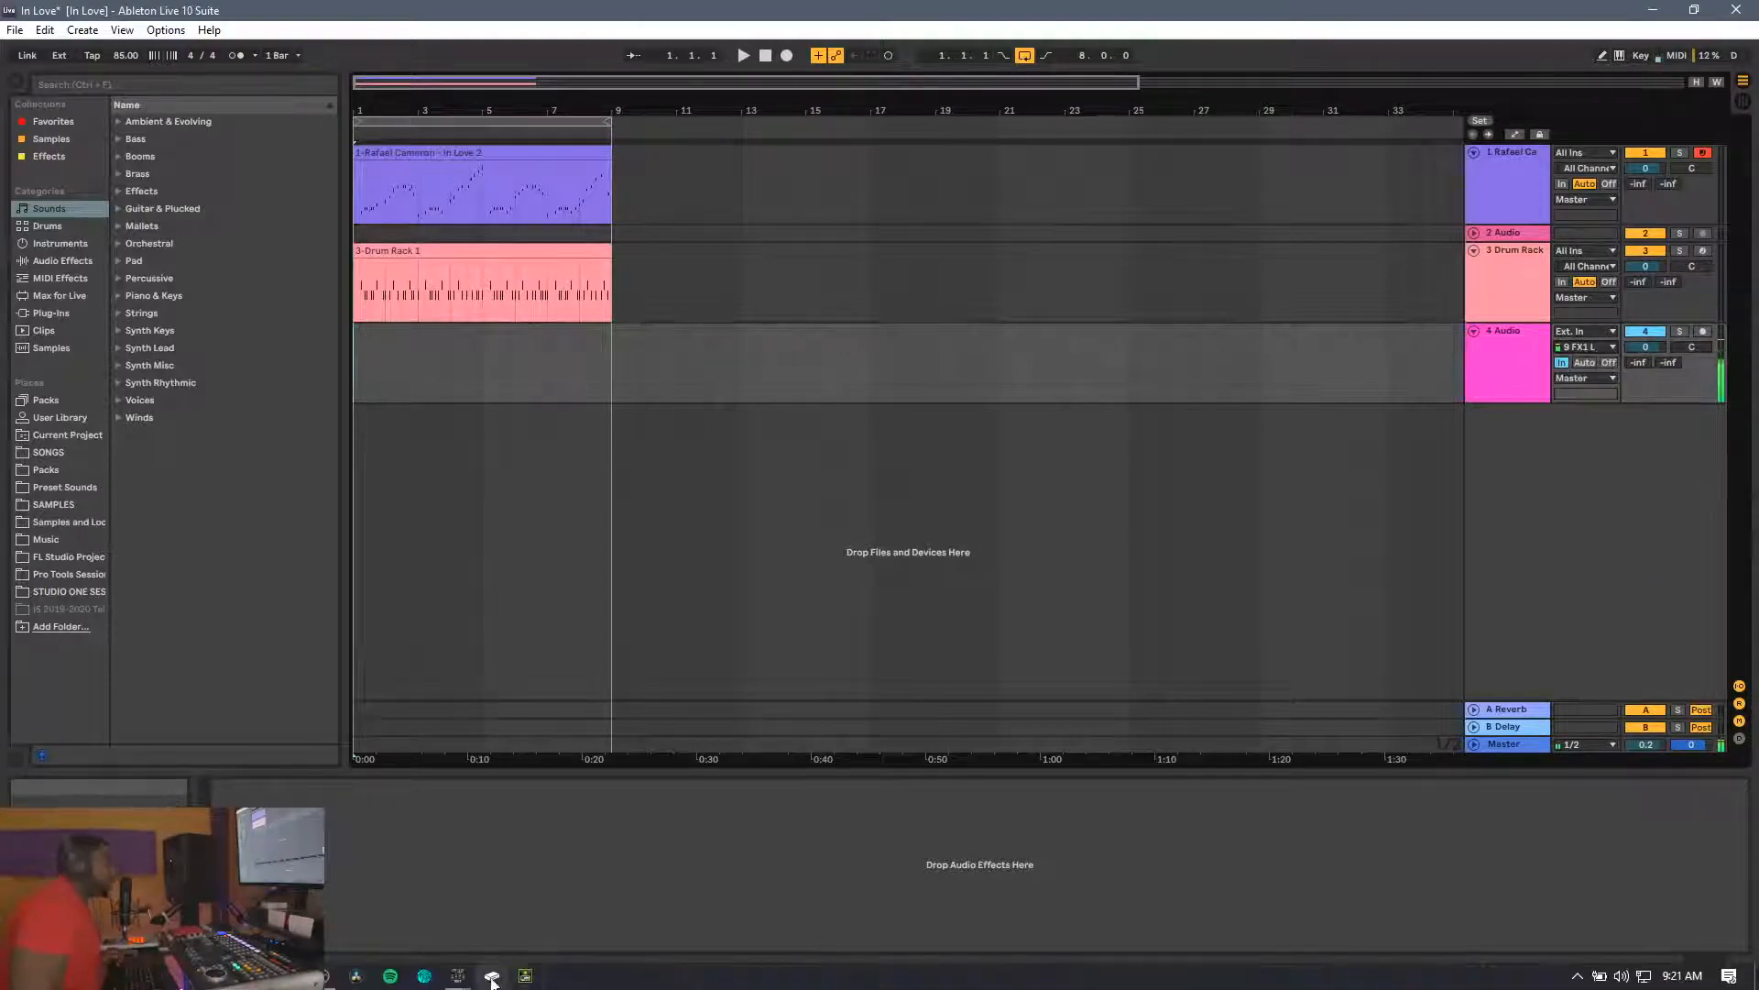
Step: Switch to M32 Edit and review the Ultranet and Card output routing
mouse_move(458, 975)
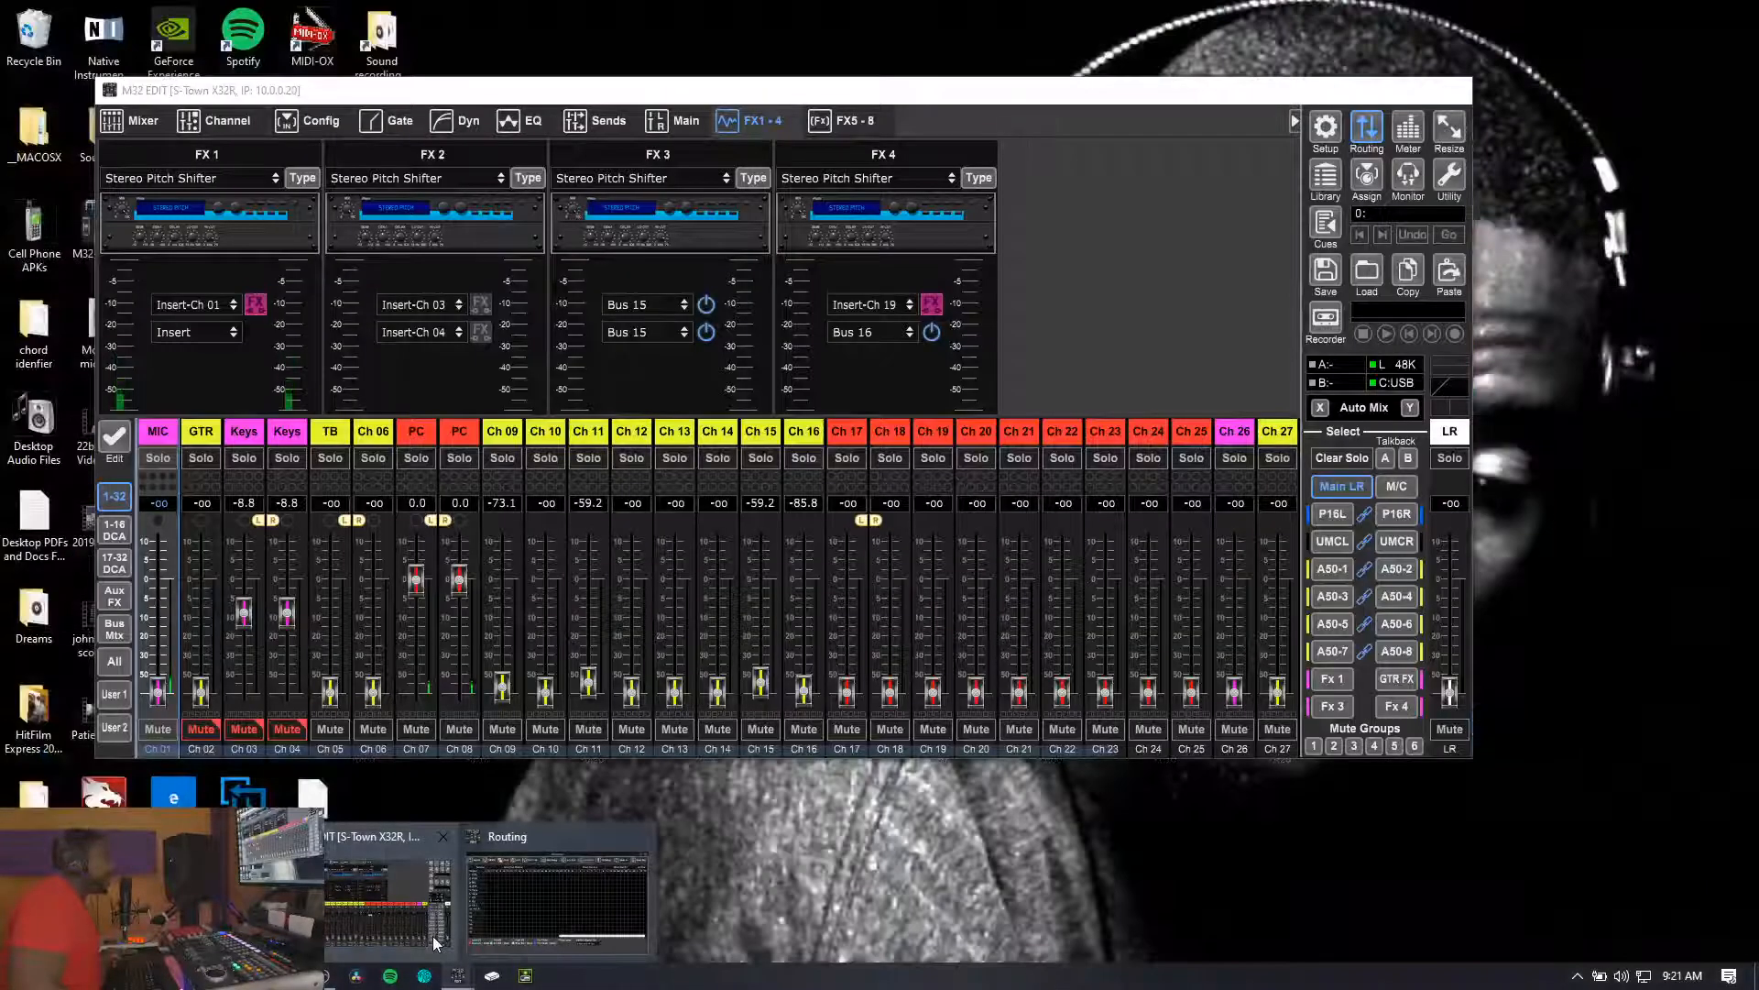
click(433, 937)
mouse_move(457, 977)
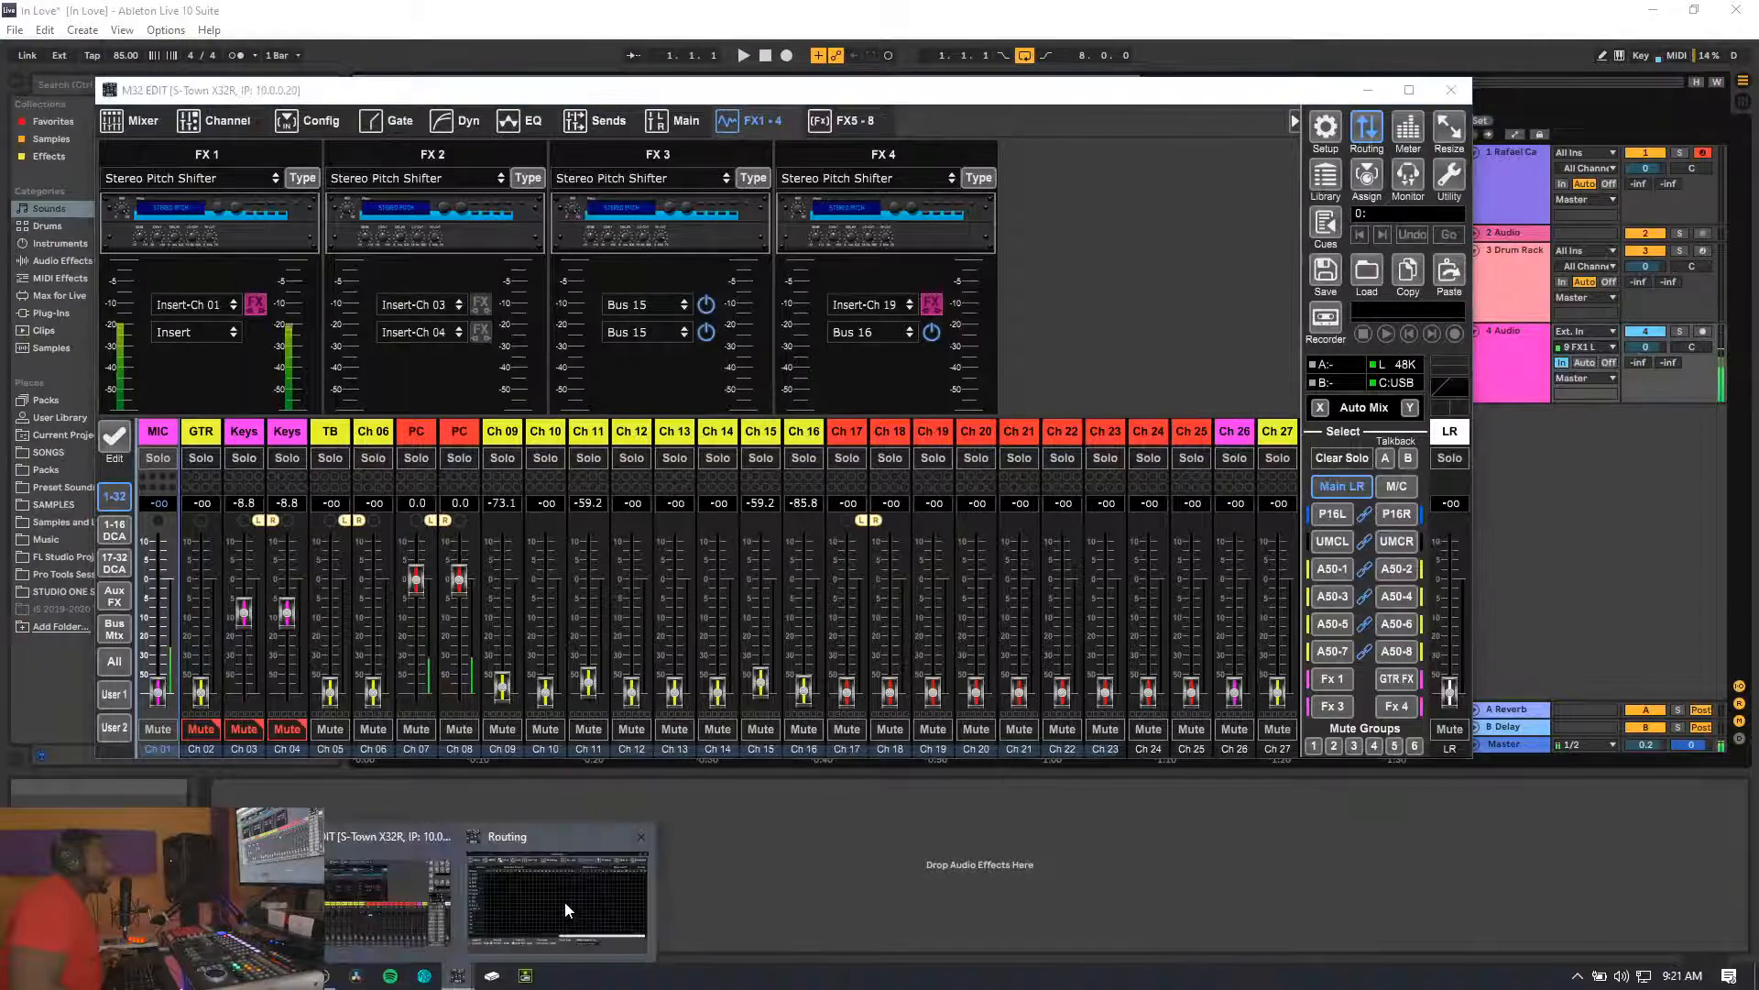
click(572, 899)
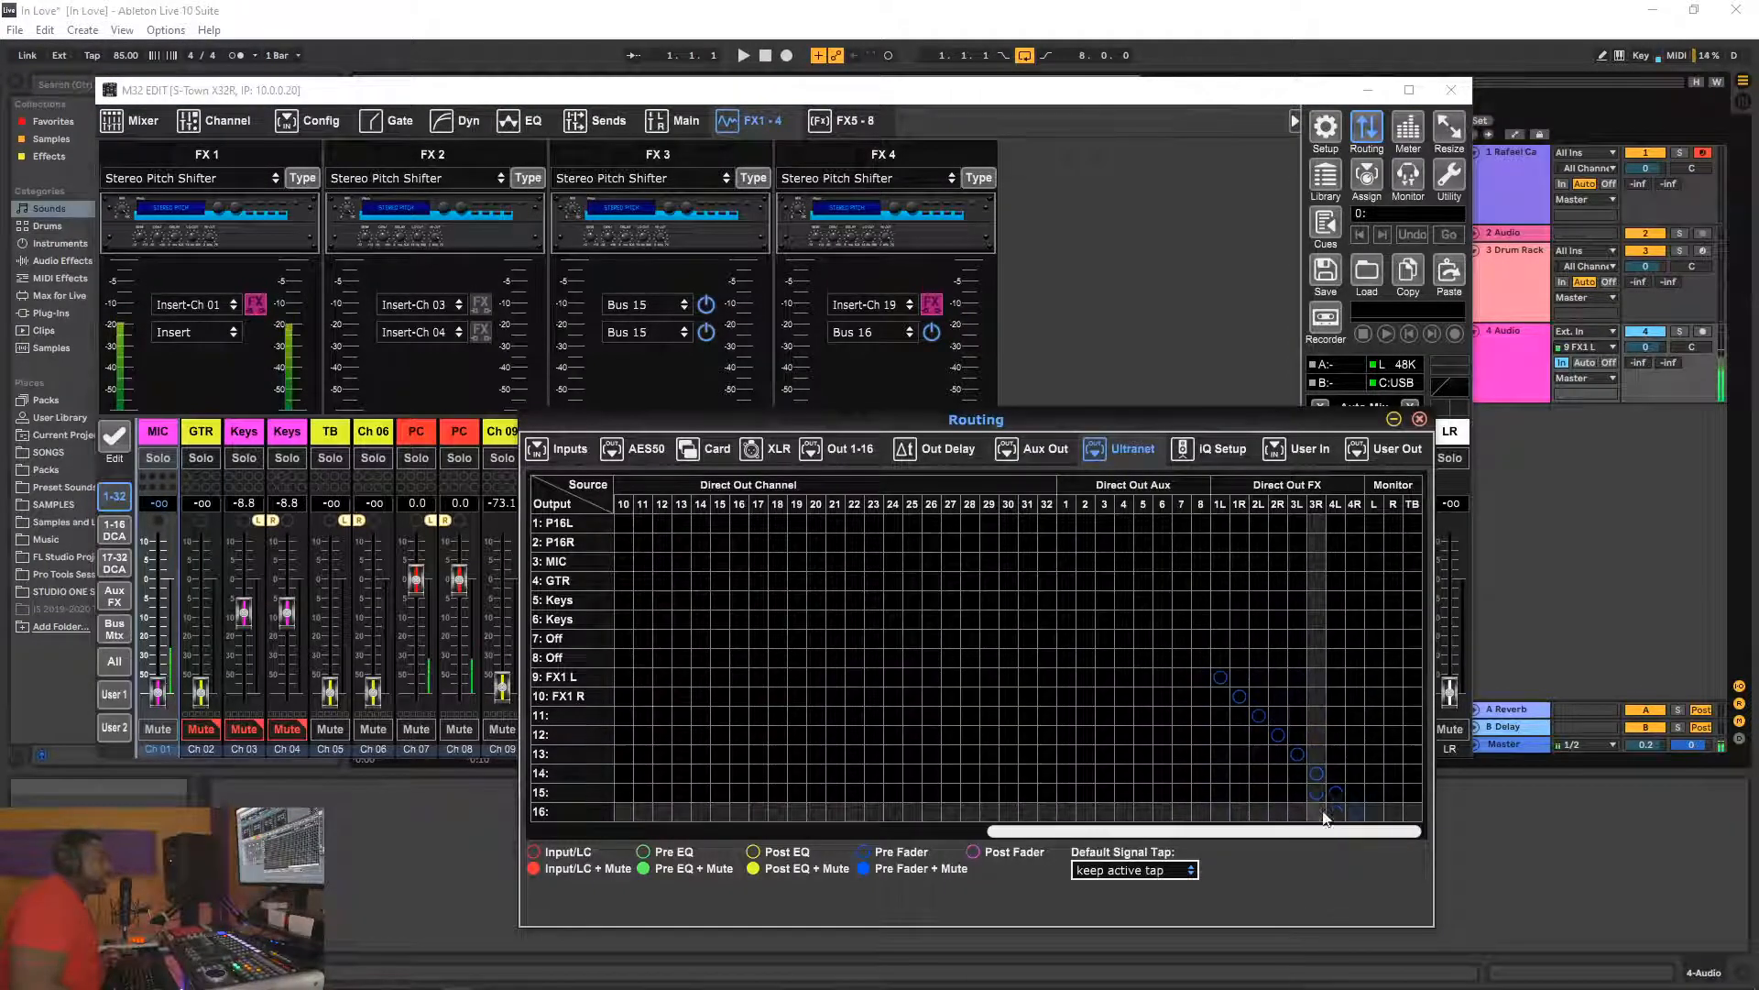
click(717, 449)
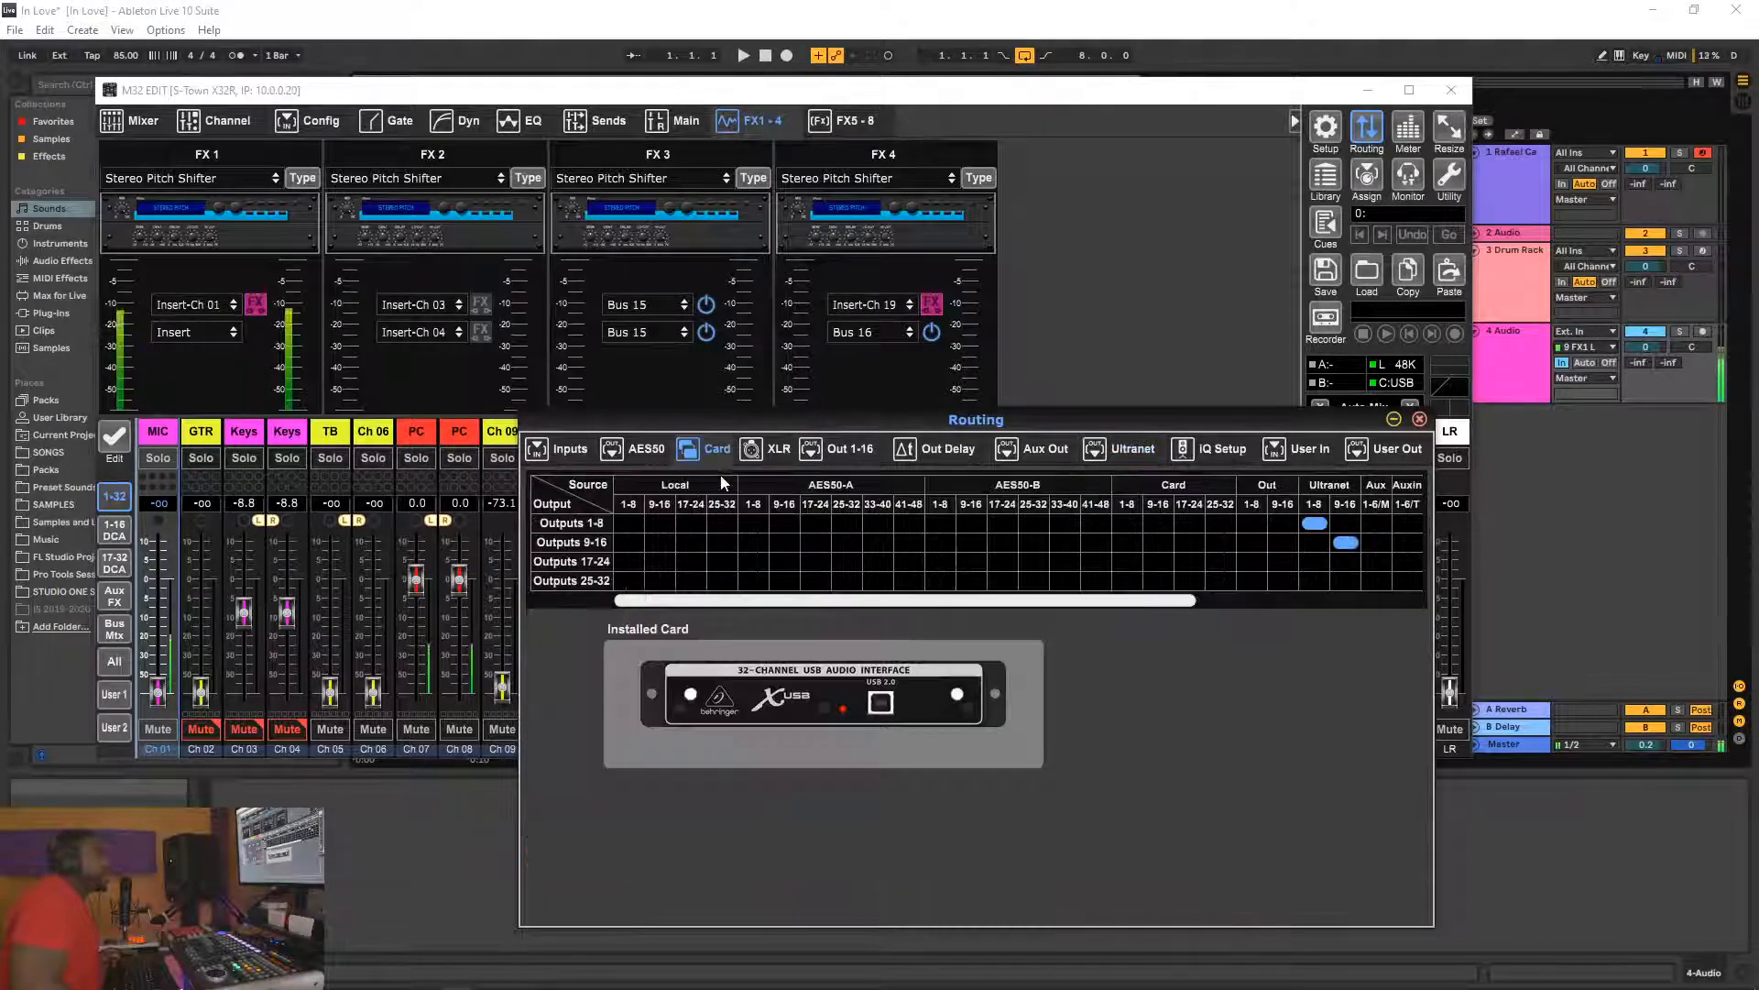
click(1425, 423)
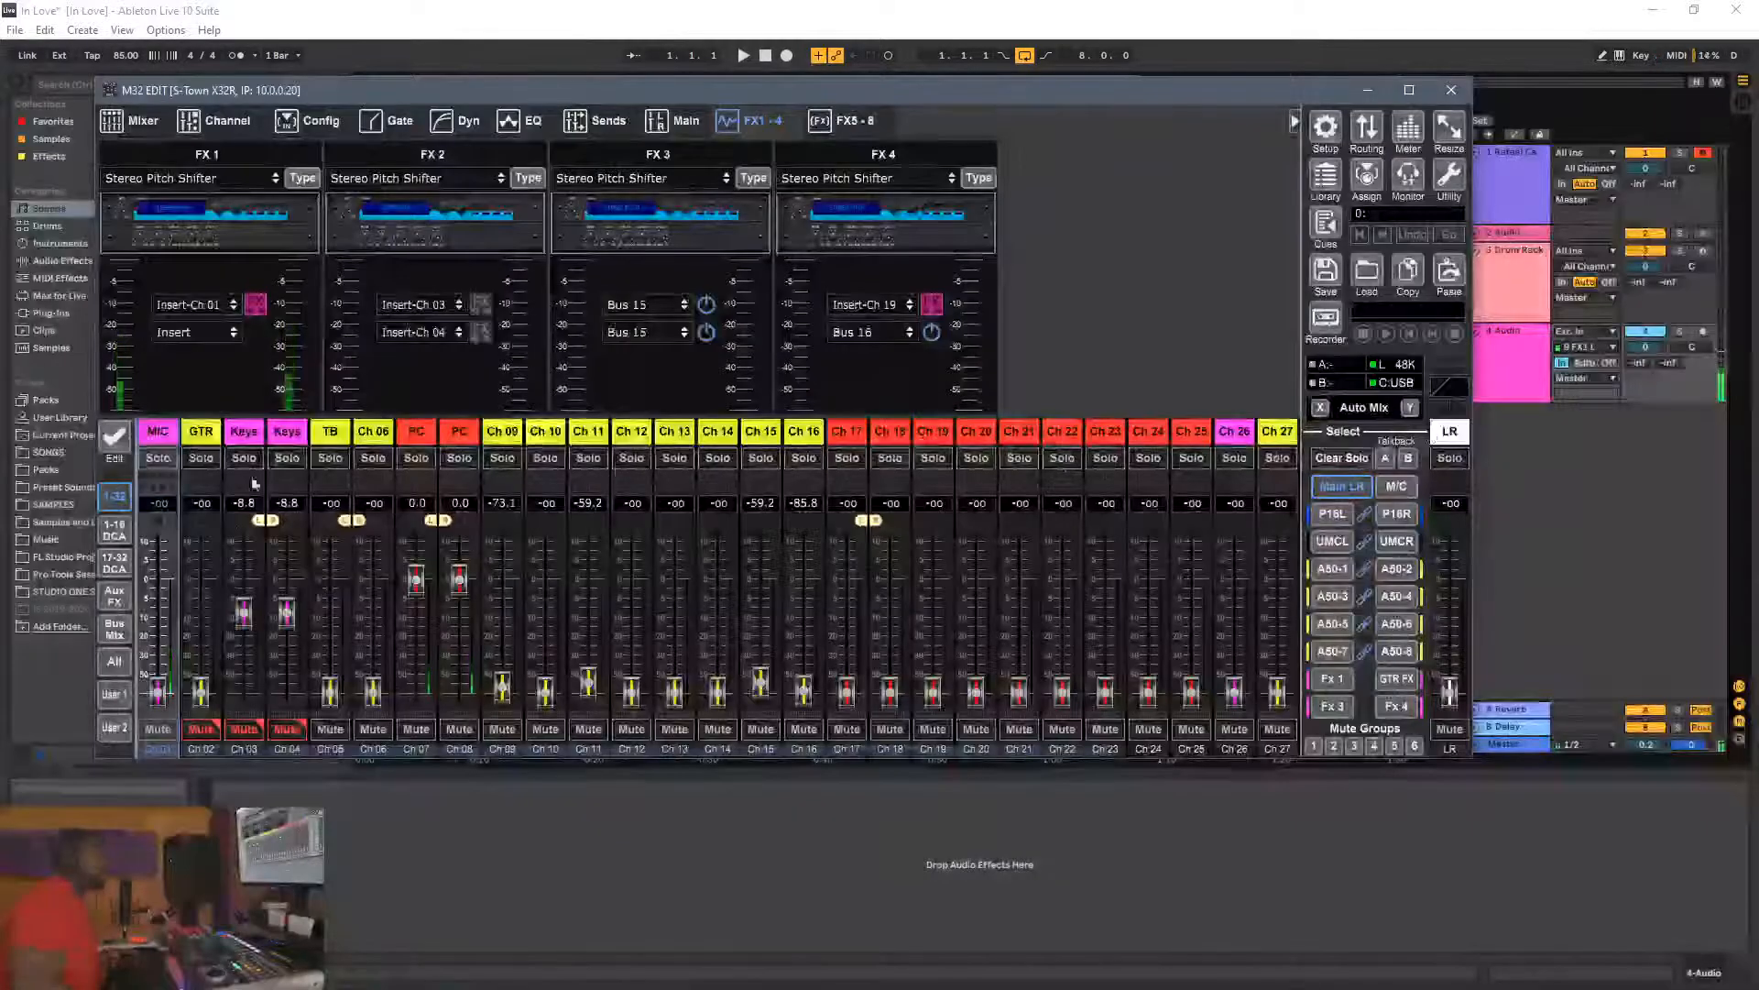
Step: Change the FX 1 effect type to Hall Reverb and switch off its Insert-Ch 01 insert
click(242, 180)
click(285, 223)
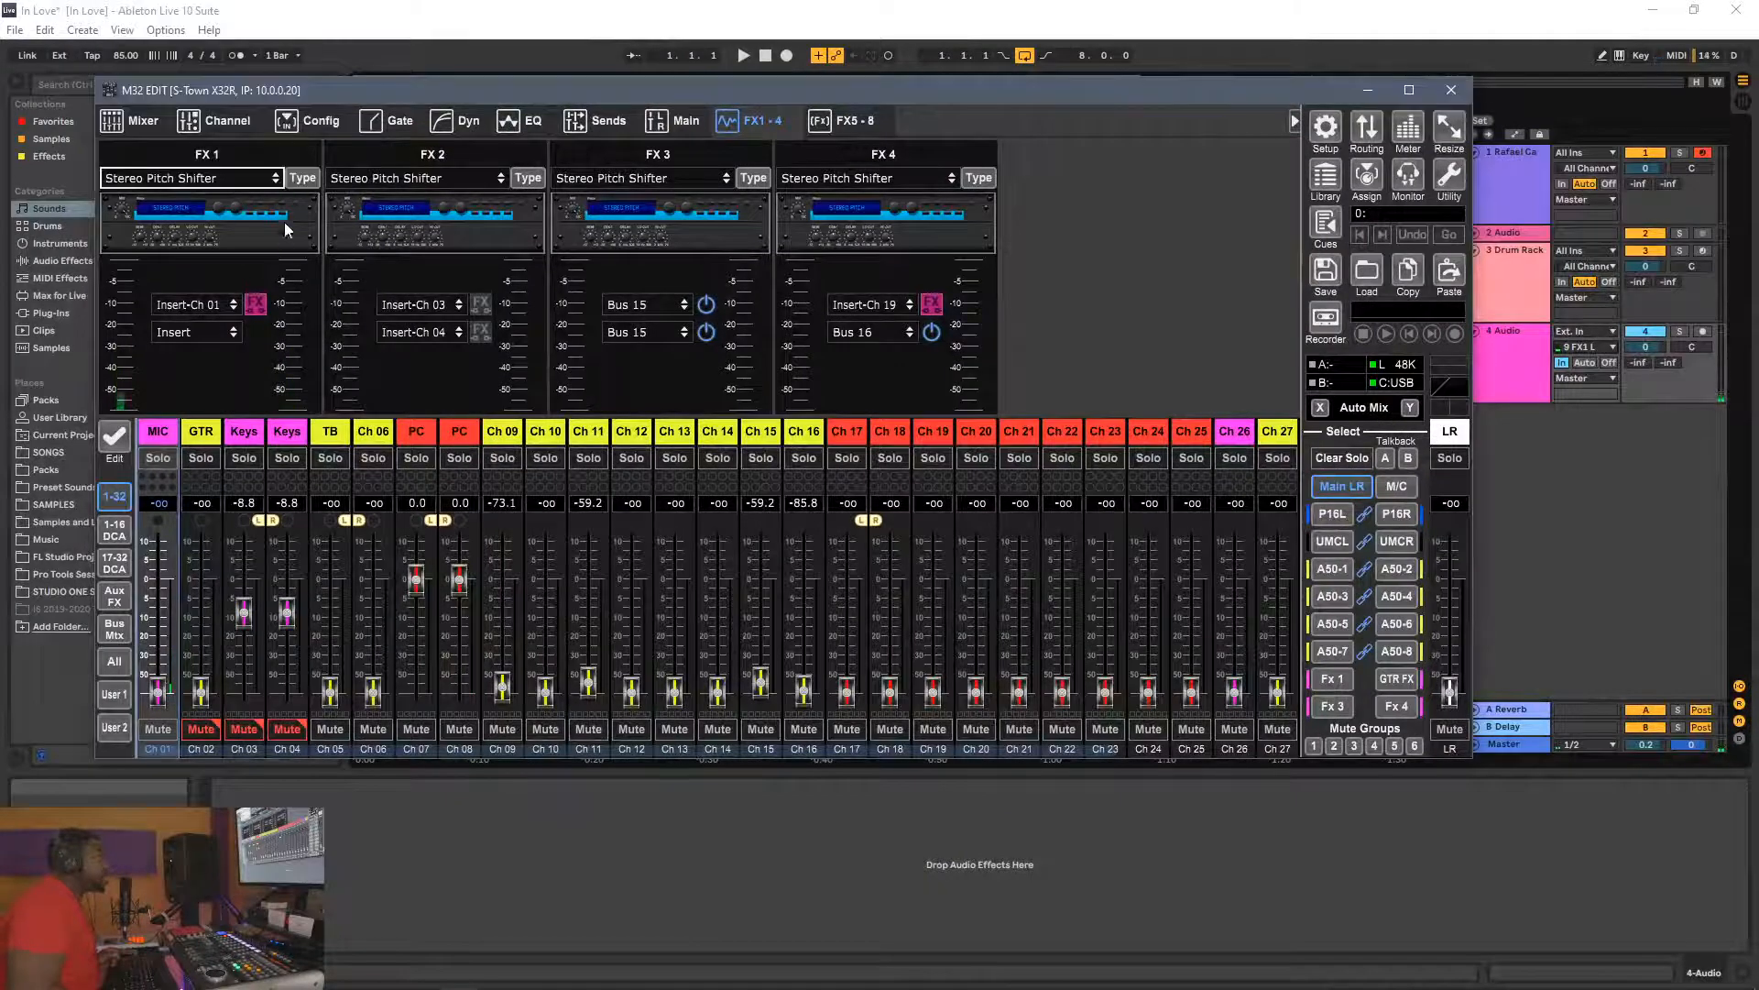
click(304, 180)
scroll(486, 349, up, 10)
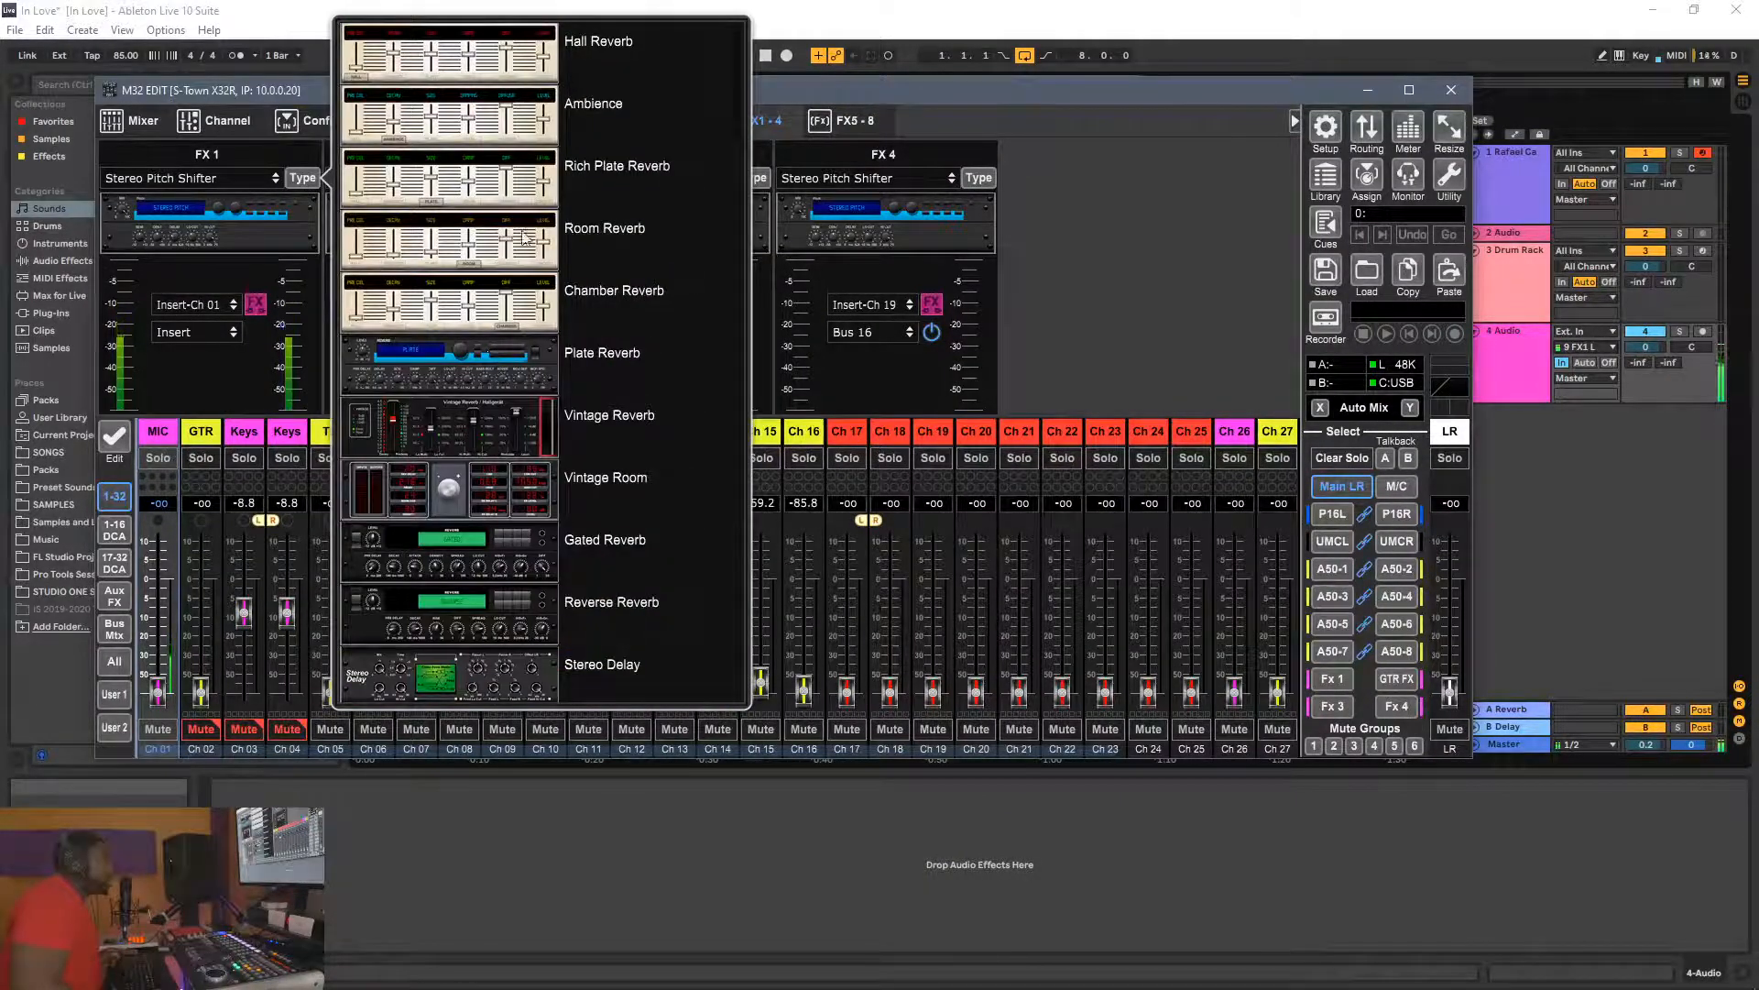
click(493, 71)
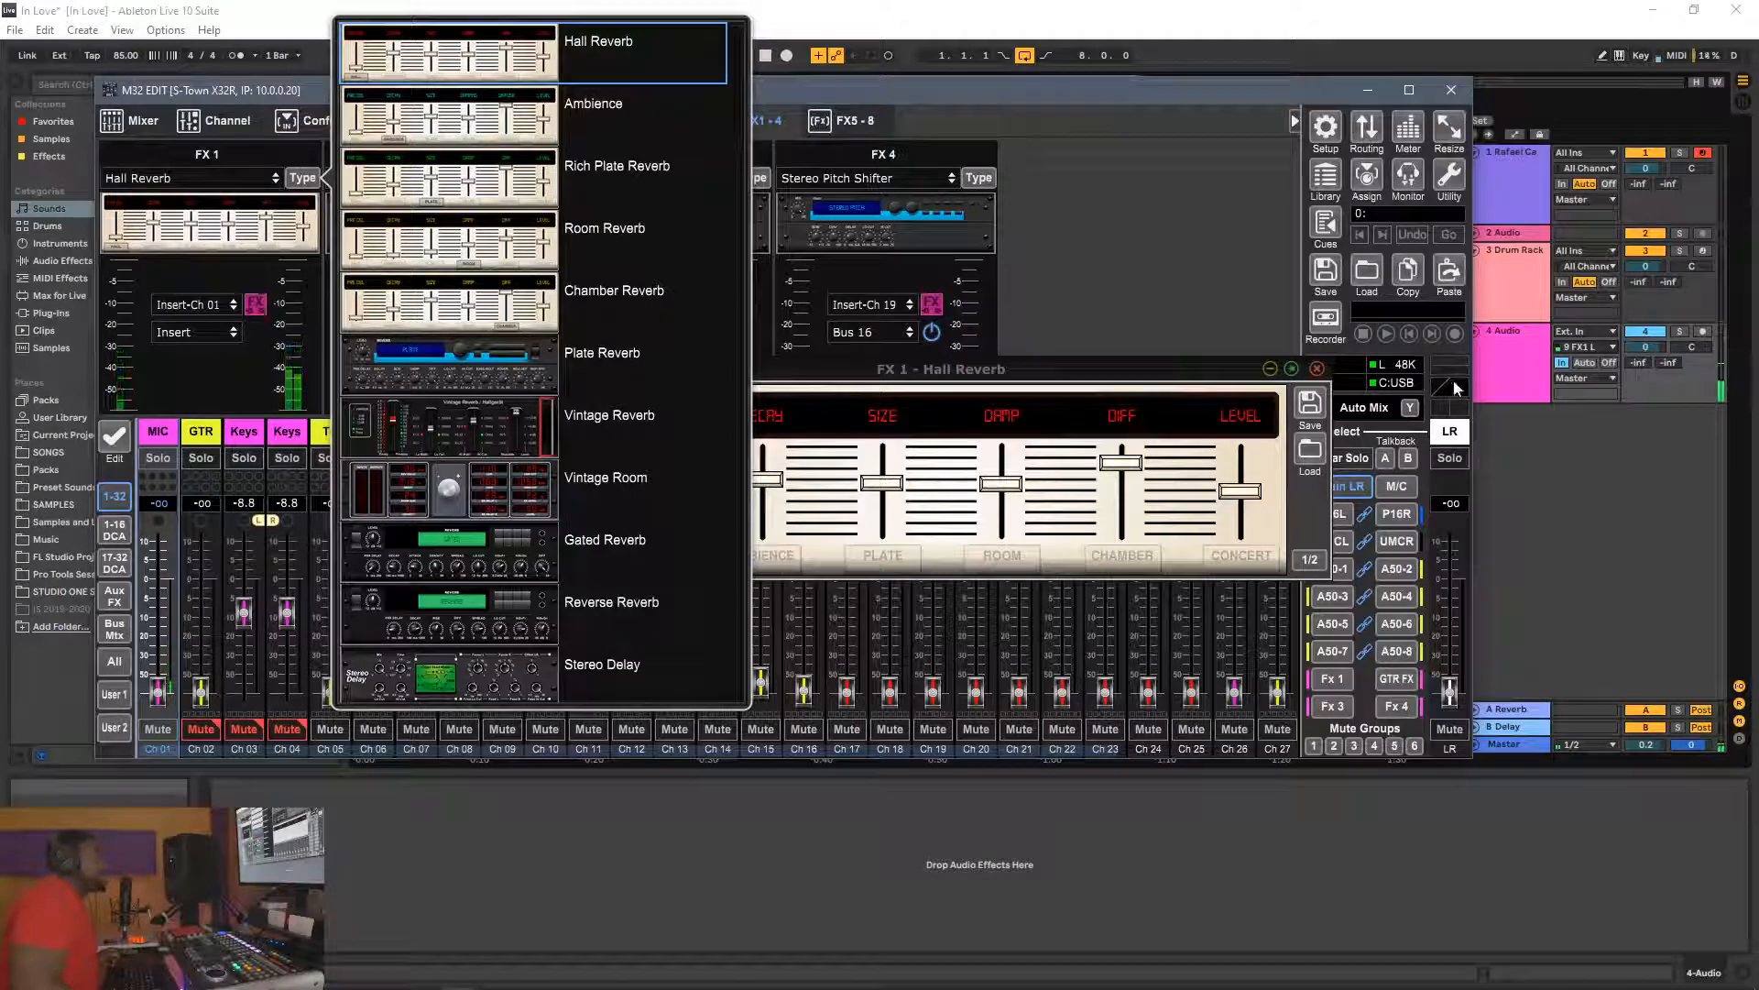
click(257, 306)
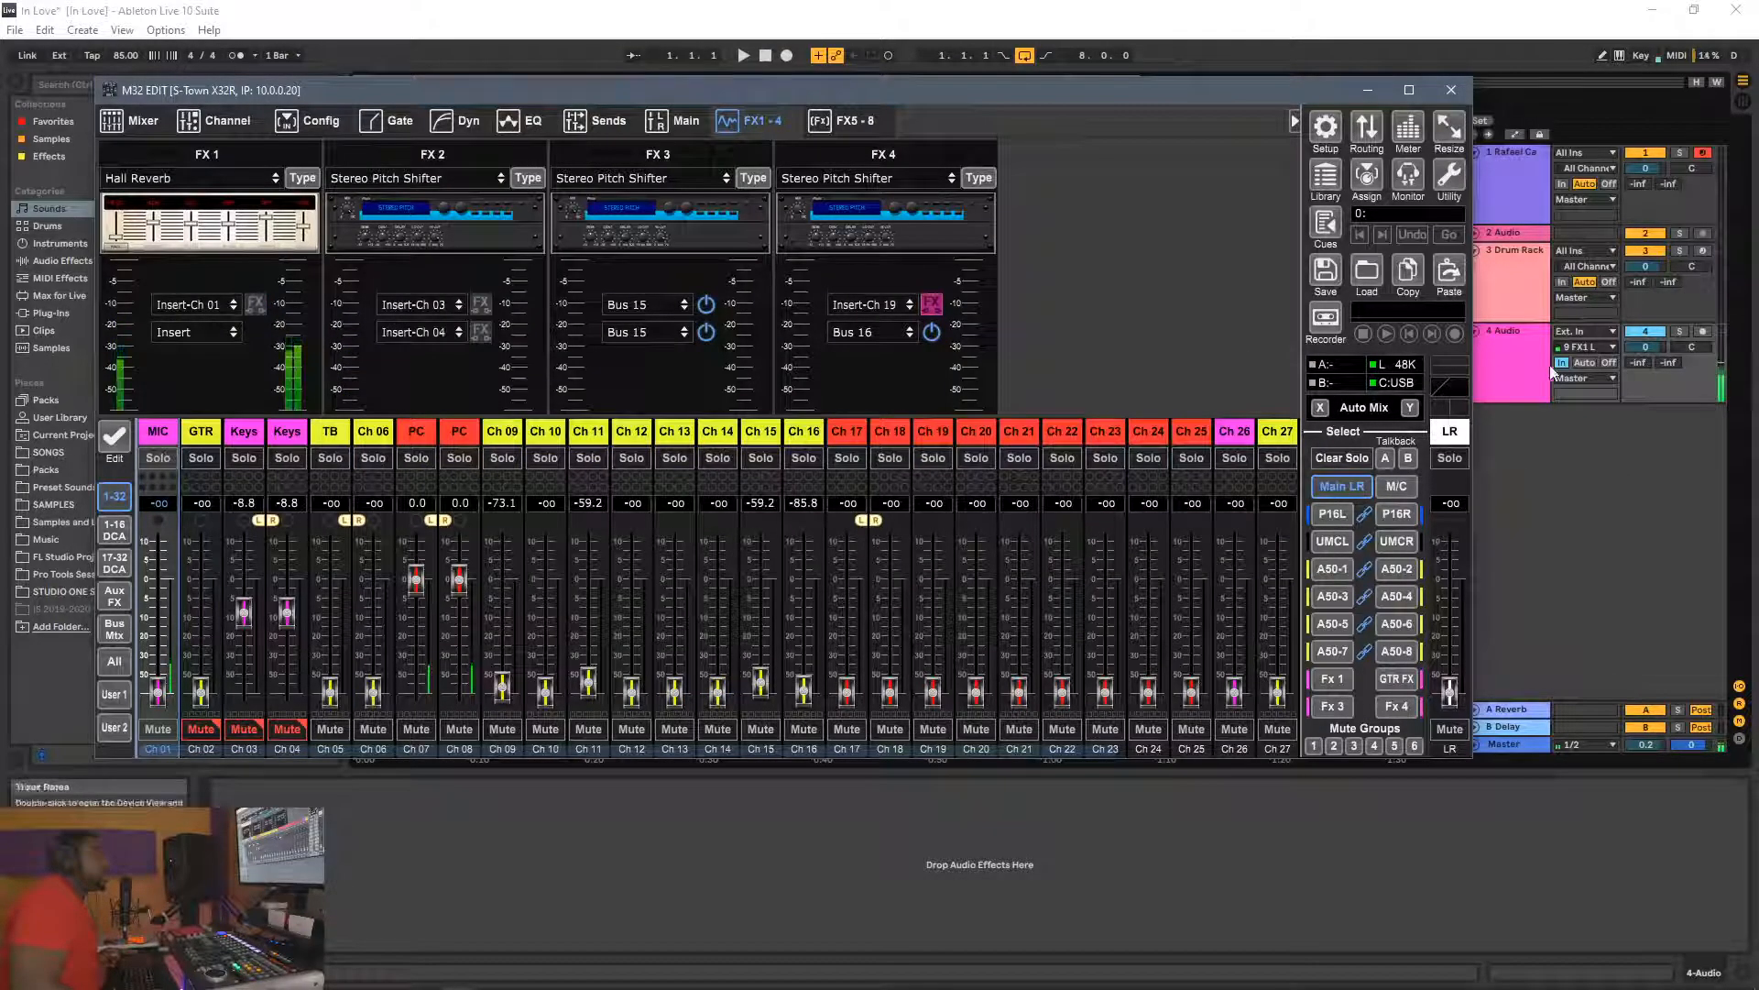
Step: Switch to Ableton Live and set the 4 Audio track's monitoring to Off
click(1578, 347)
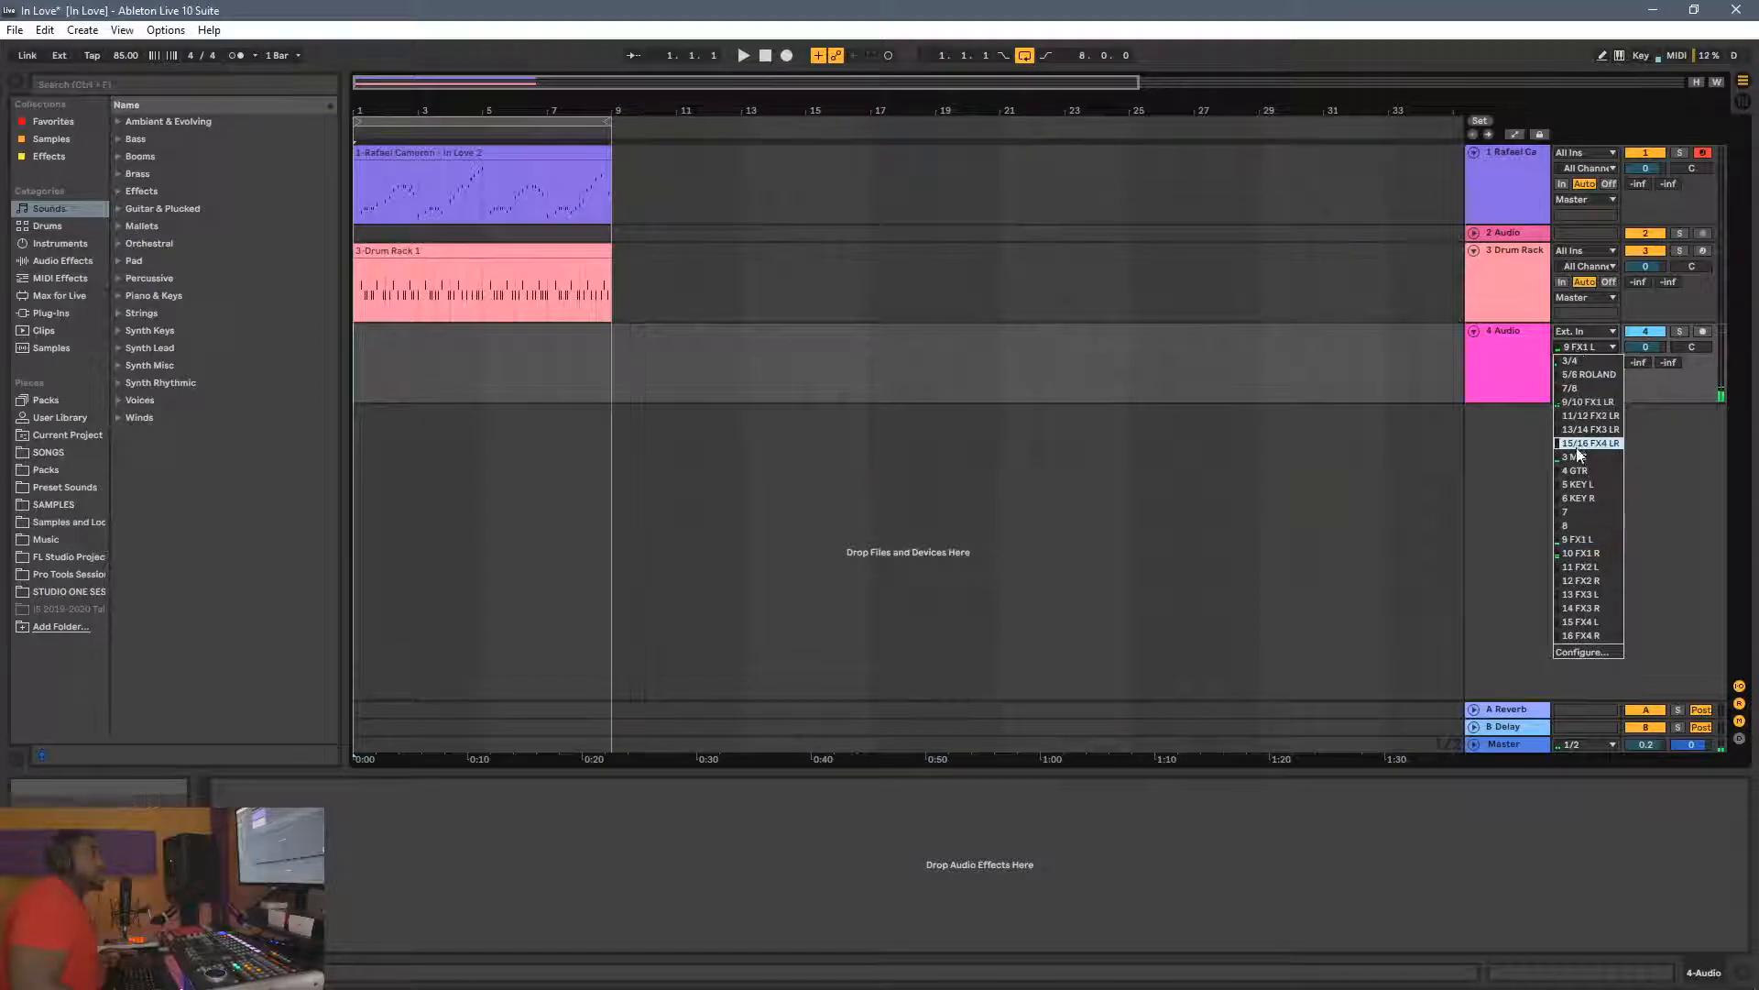
click(1494, 511)
click(1609, 362)
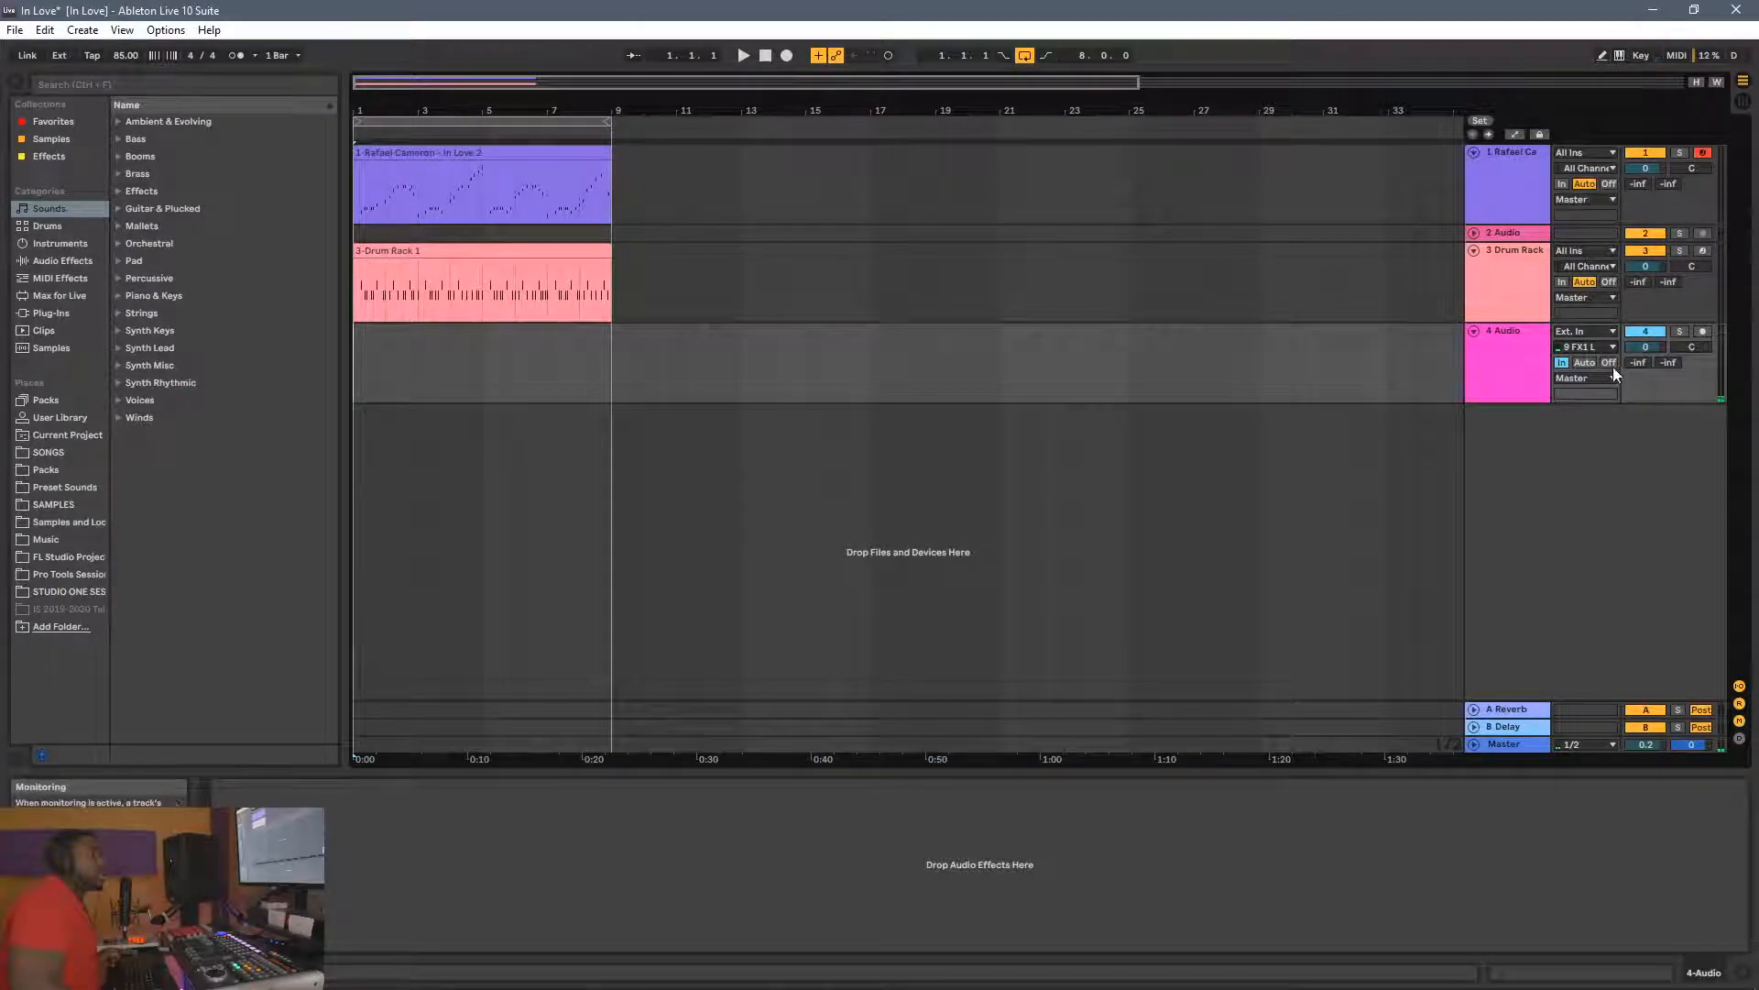
Step: Switch back to M32 Edit and check the second insert source and meters of FX 1
mouse_move(487, 986)
click(330, 980)
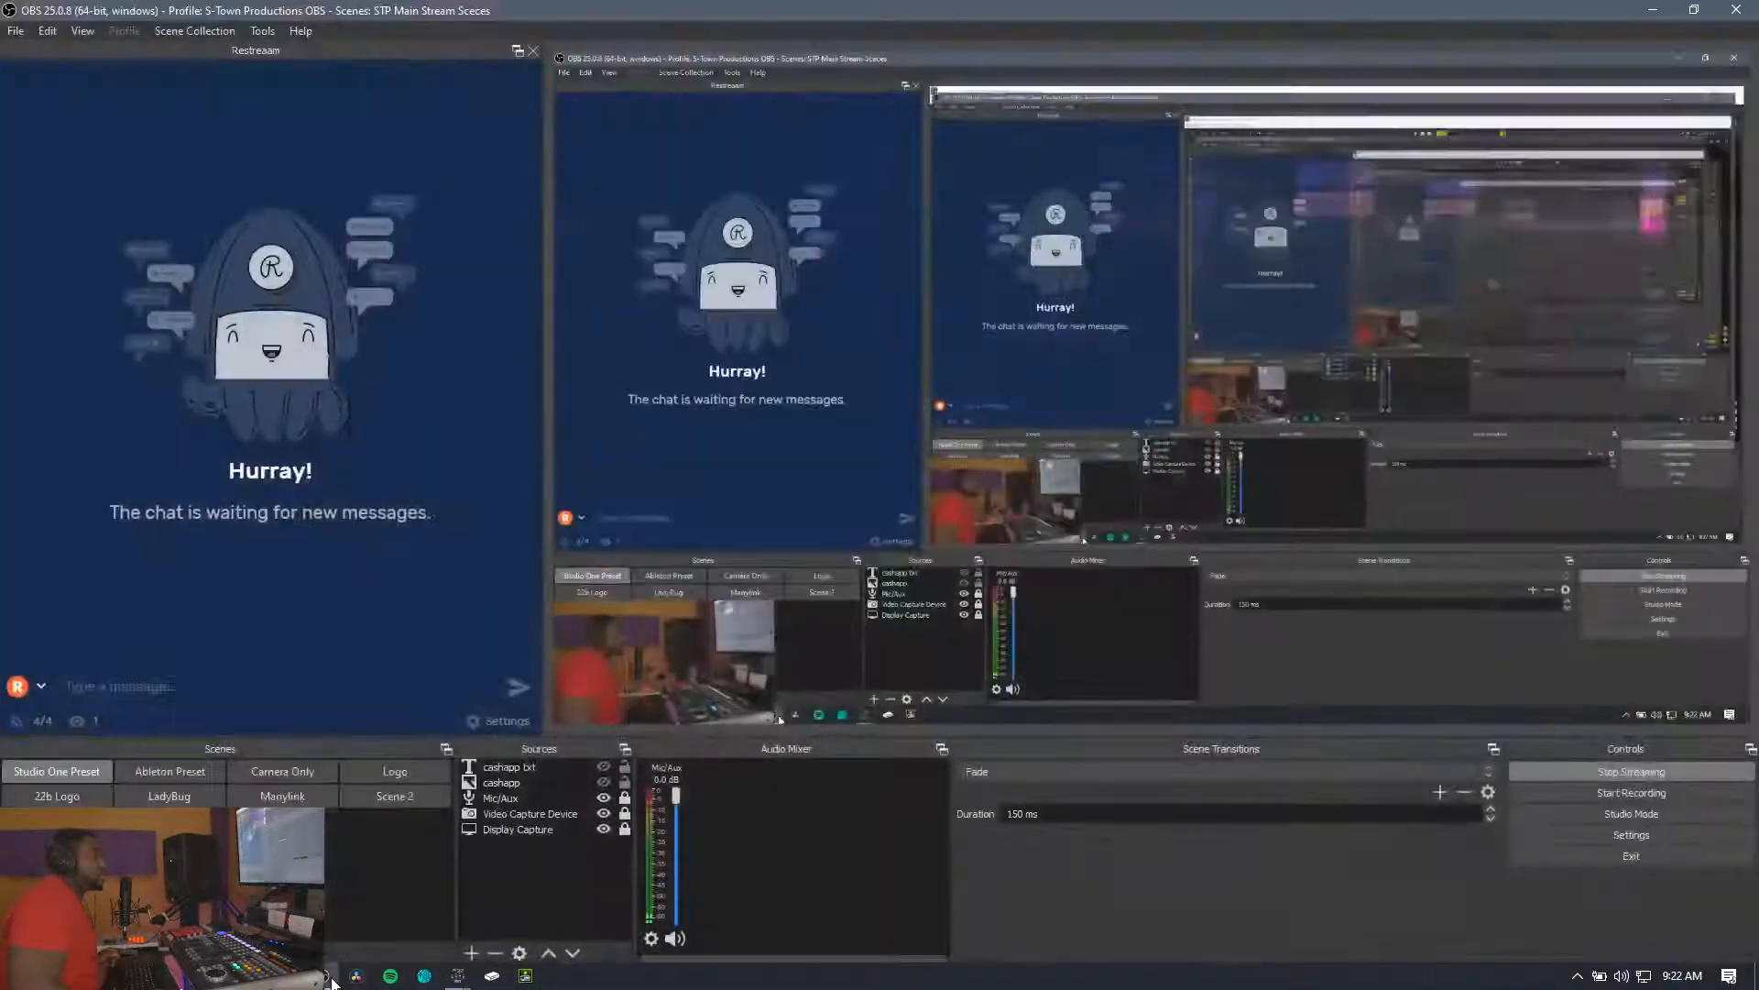
click(465, 980)
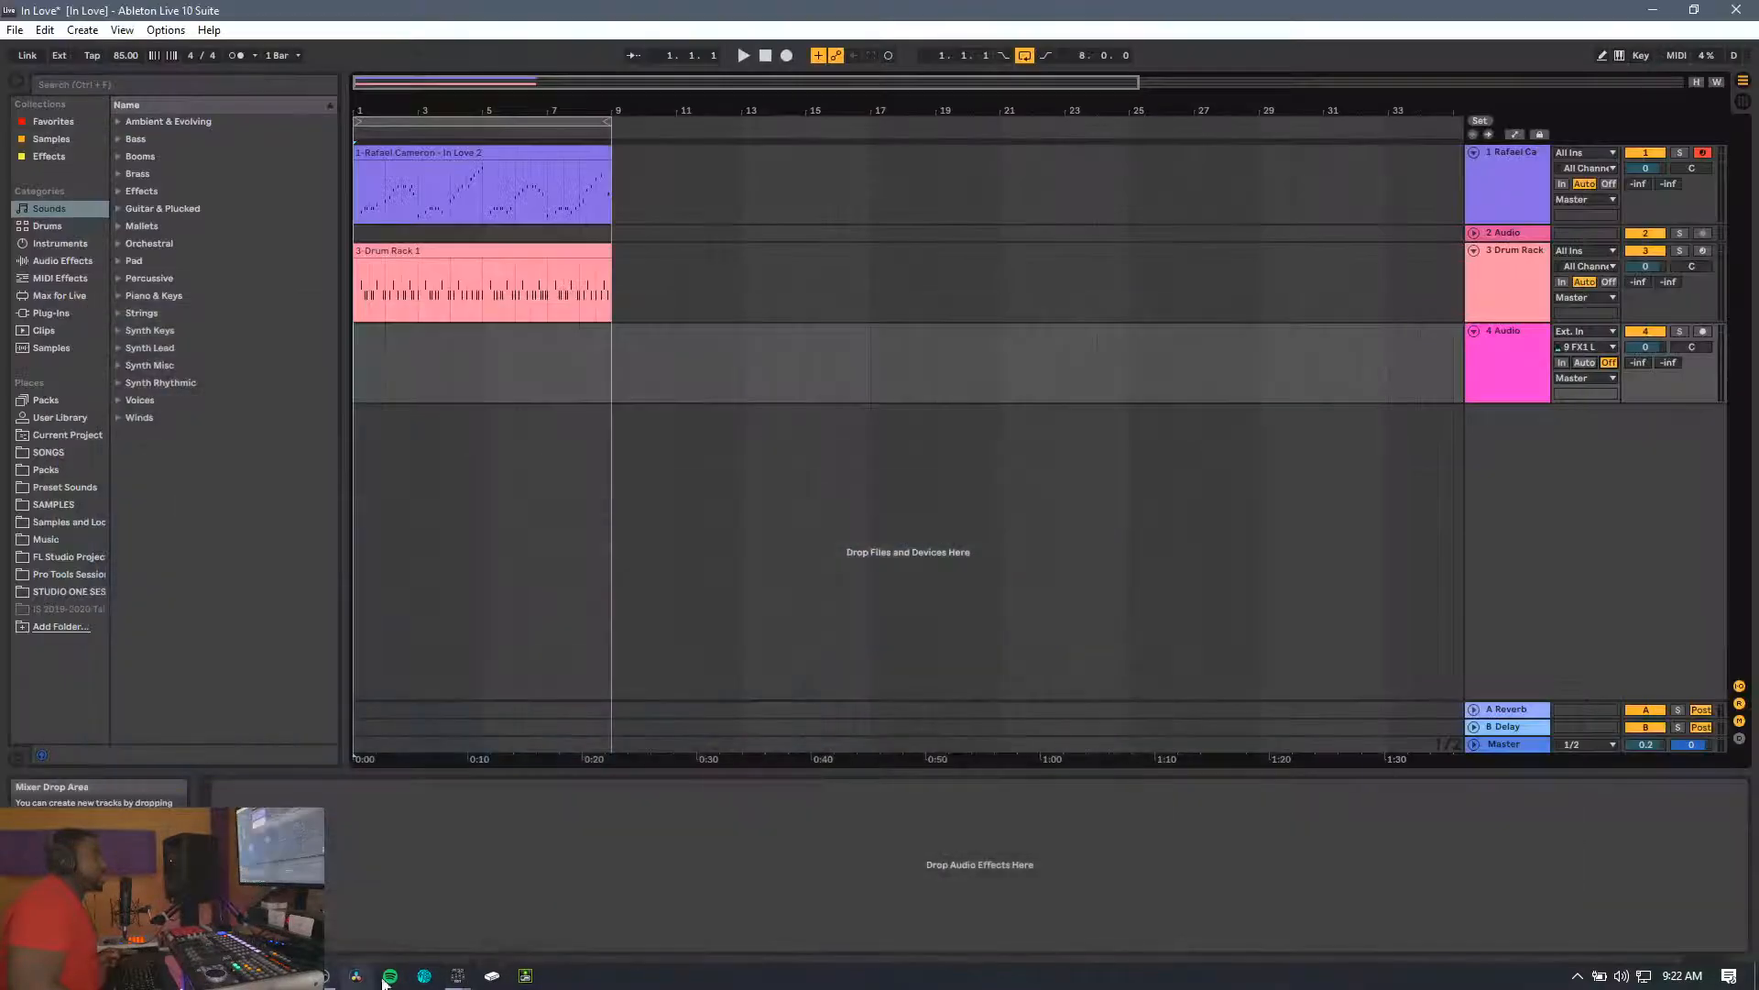
click(394, 907)
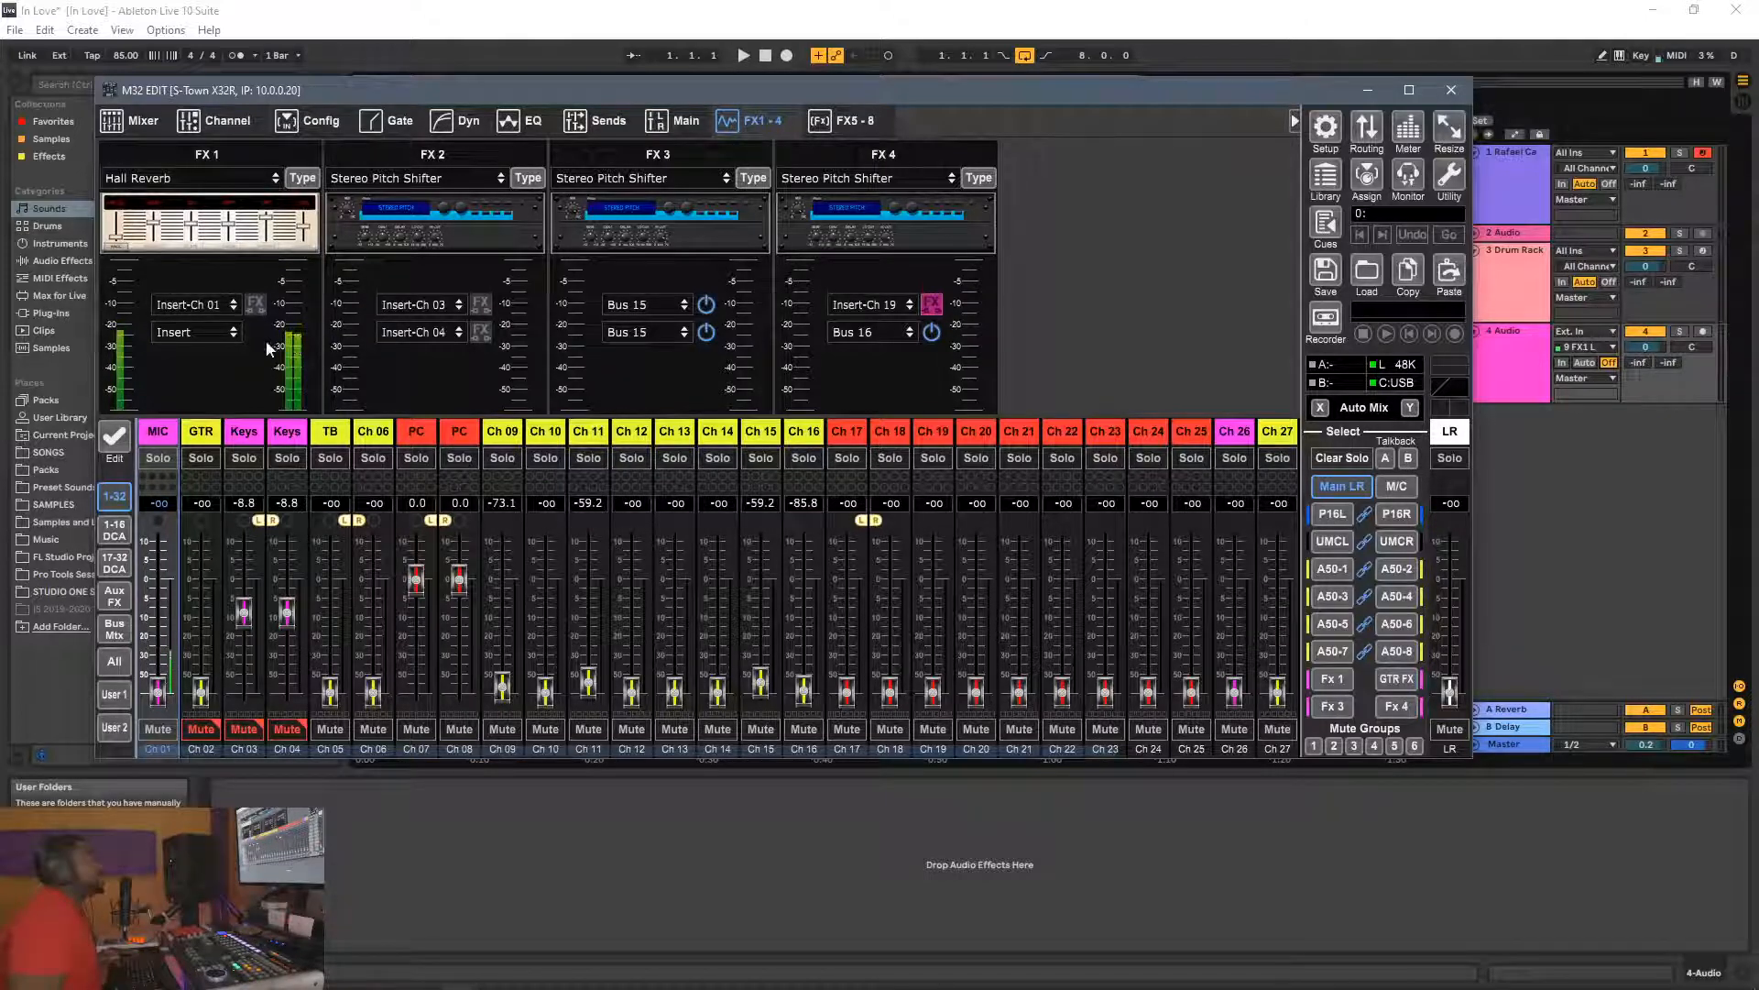
click(227, 337)
click(225, 340)
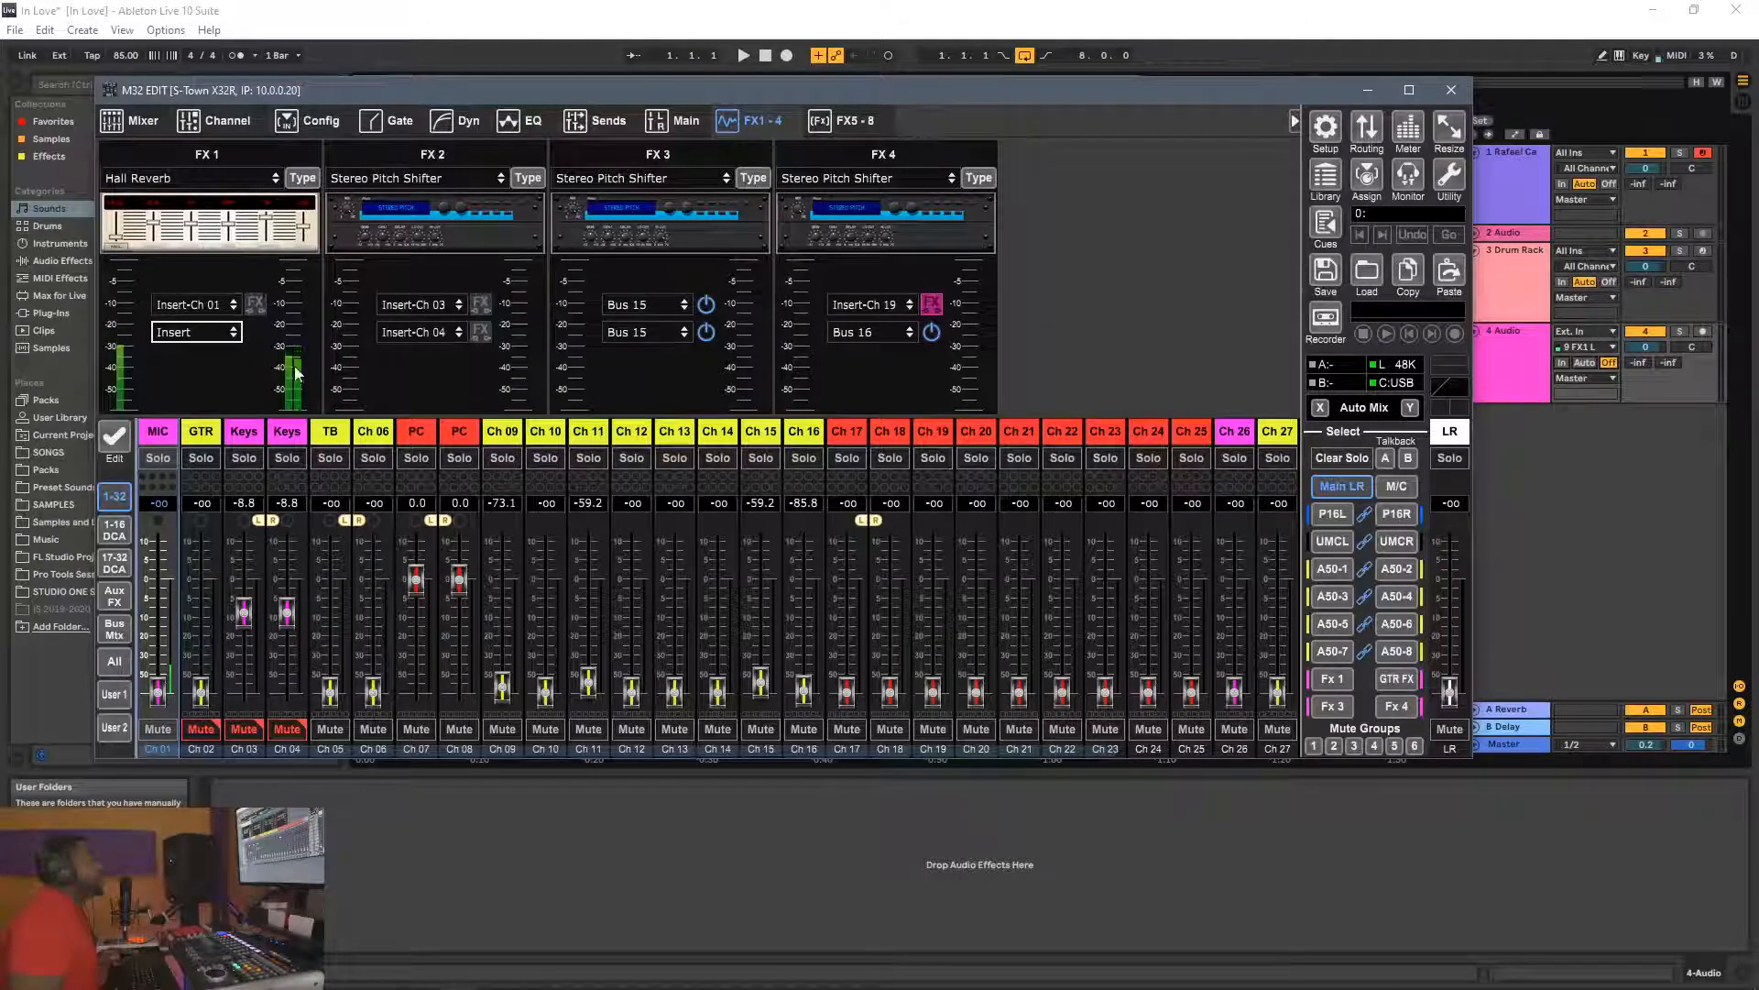
Step: In Ableton Live, set the 4 Audio track's input channel to 9/10 FX1 LR and its monitoring to In
click(1594, 351)
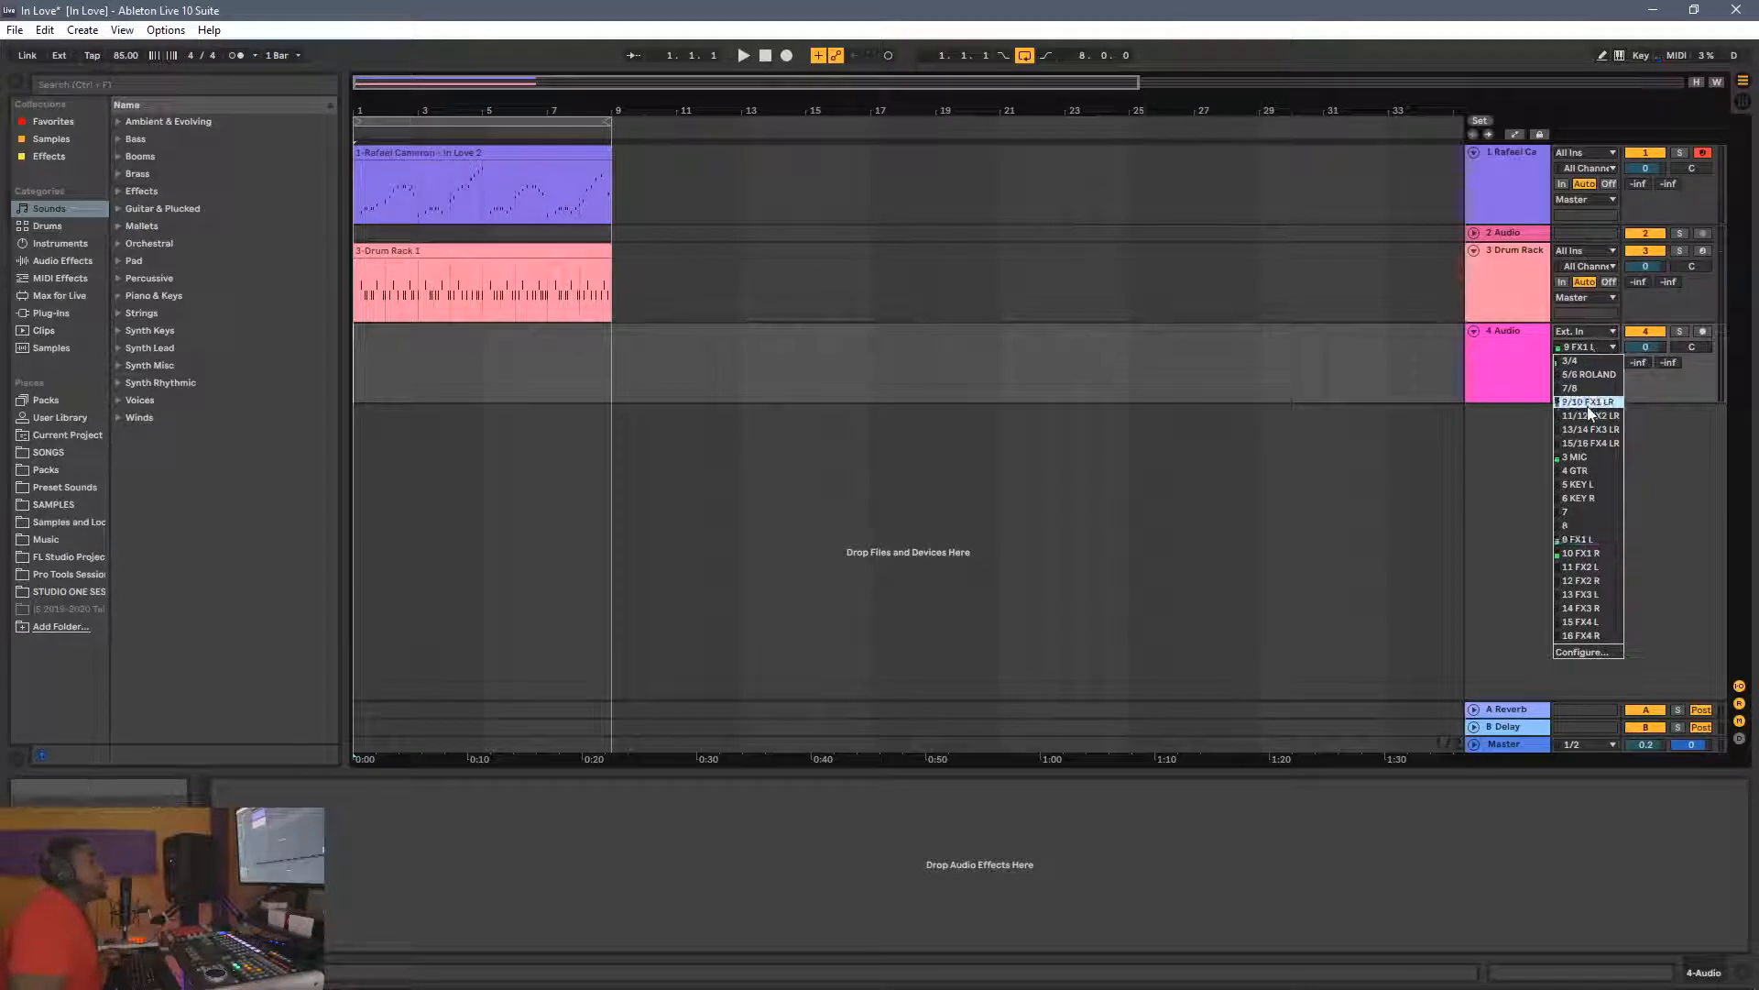
click(1587, 402)
click(1562, 362)
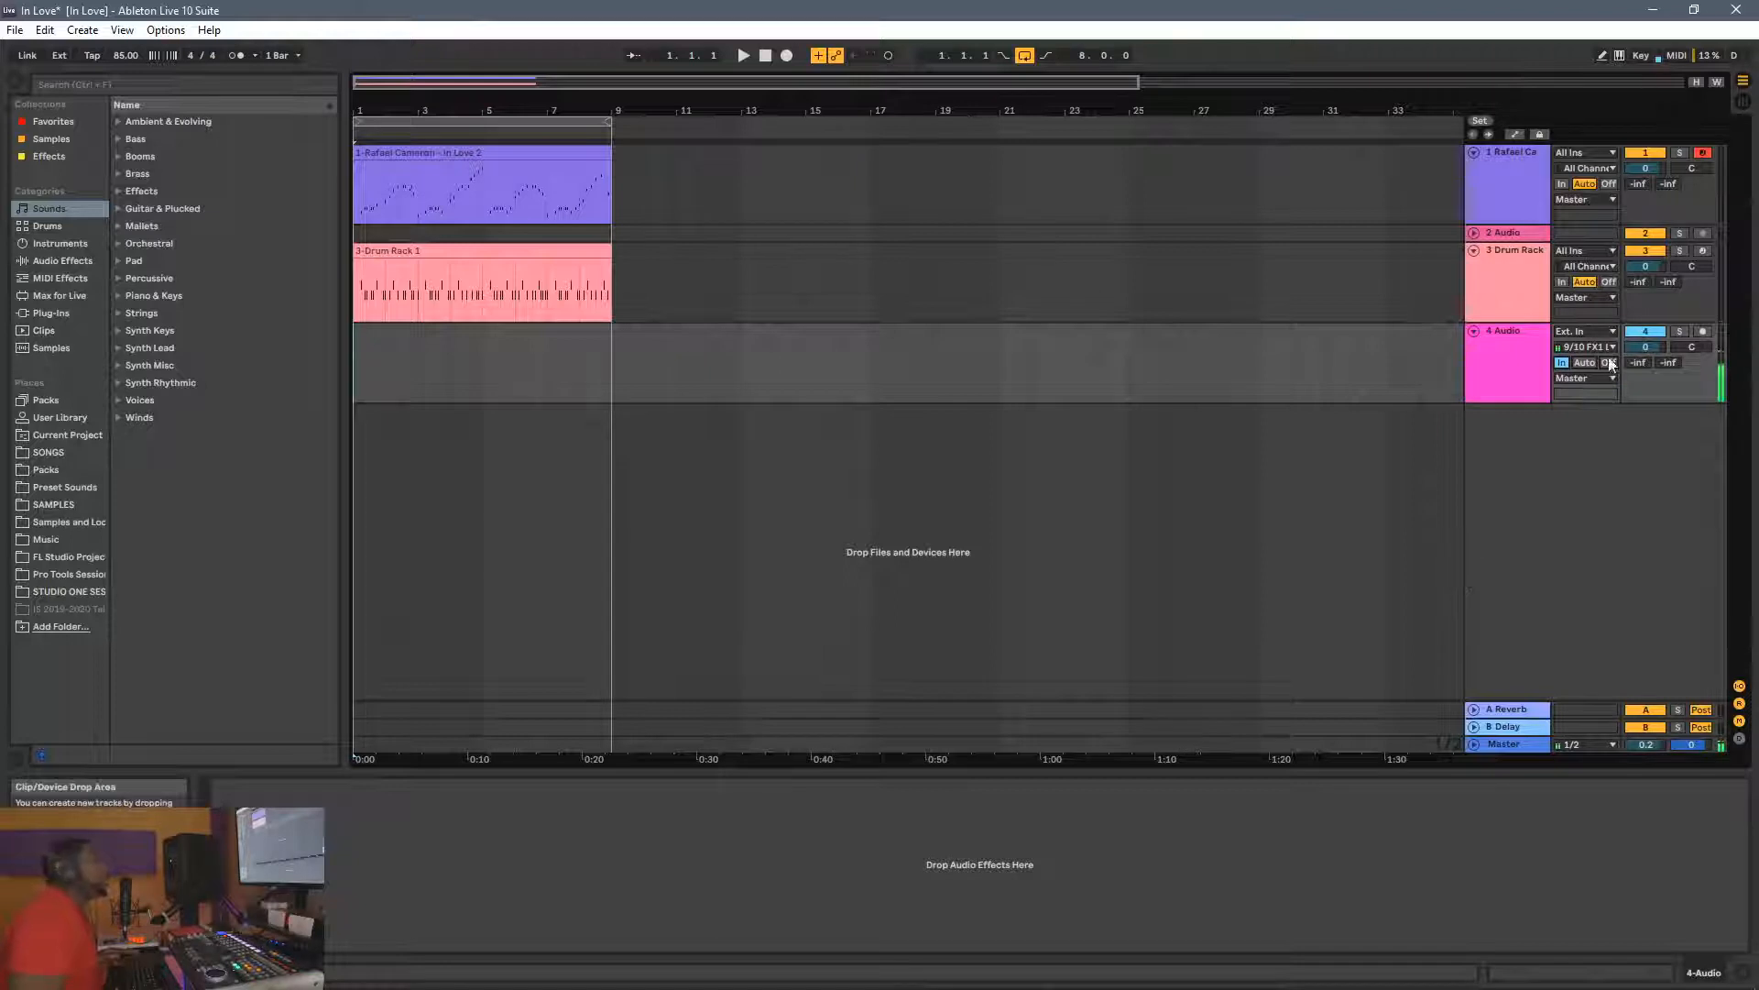
Step: Toggle the 4 Audio track's monitoring to Off and back to In, reviewing its available input channels
click(1609, 367)
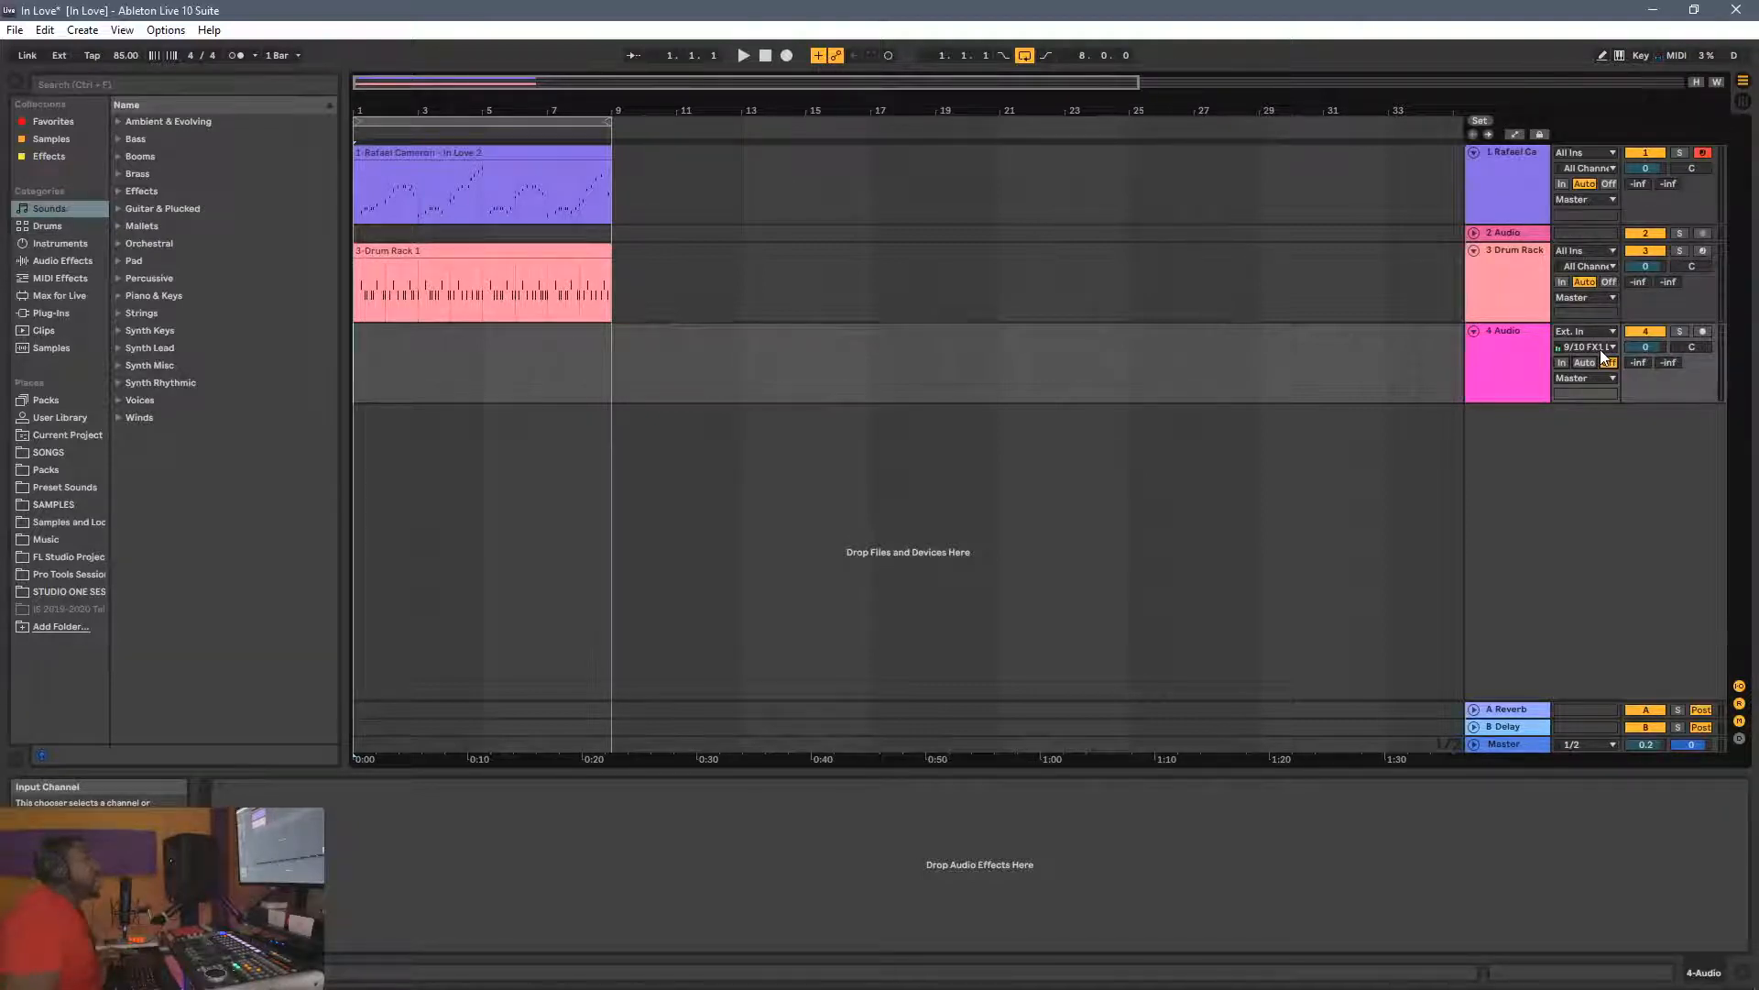
click(1520, 297)
click(1482, 393)
click(1574, 348)
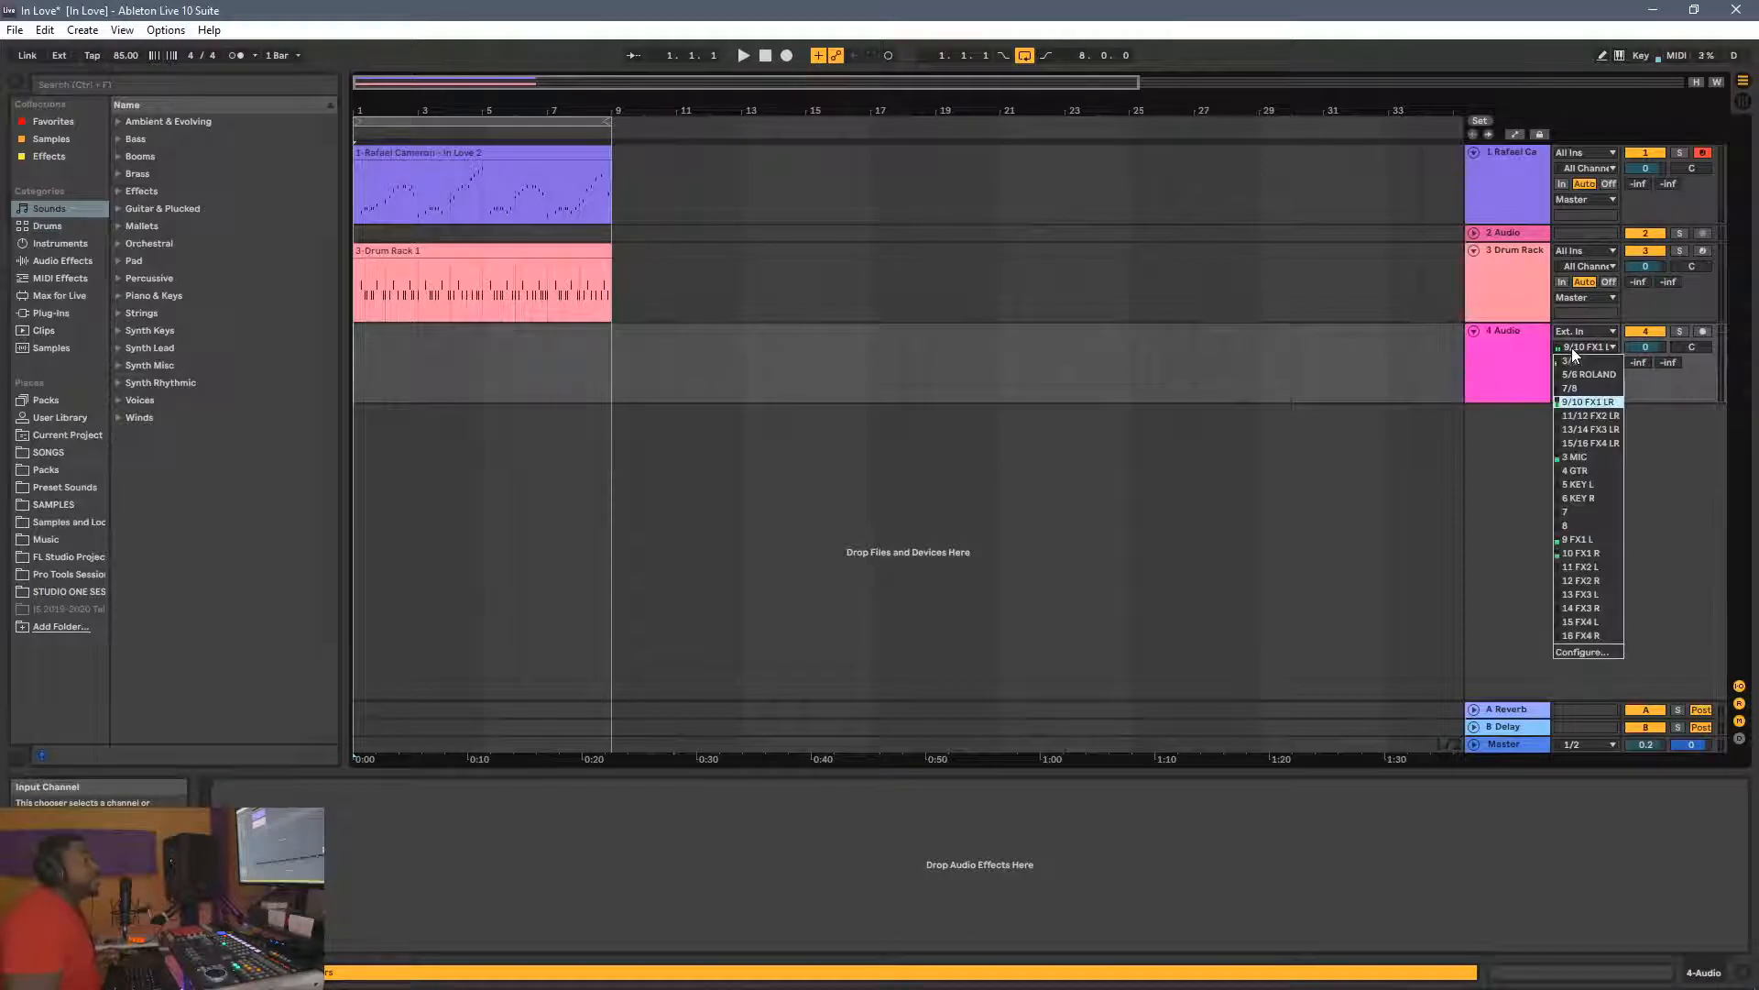
click(1547, 374)
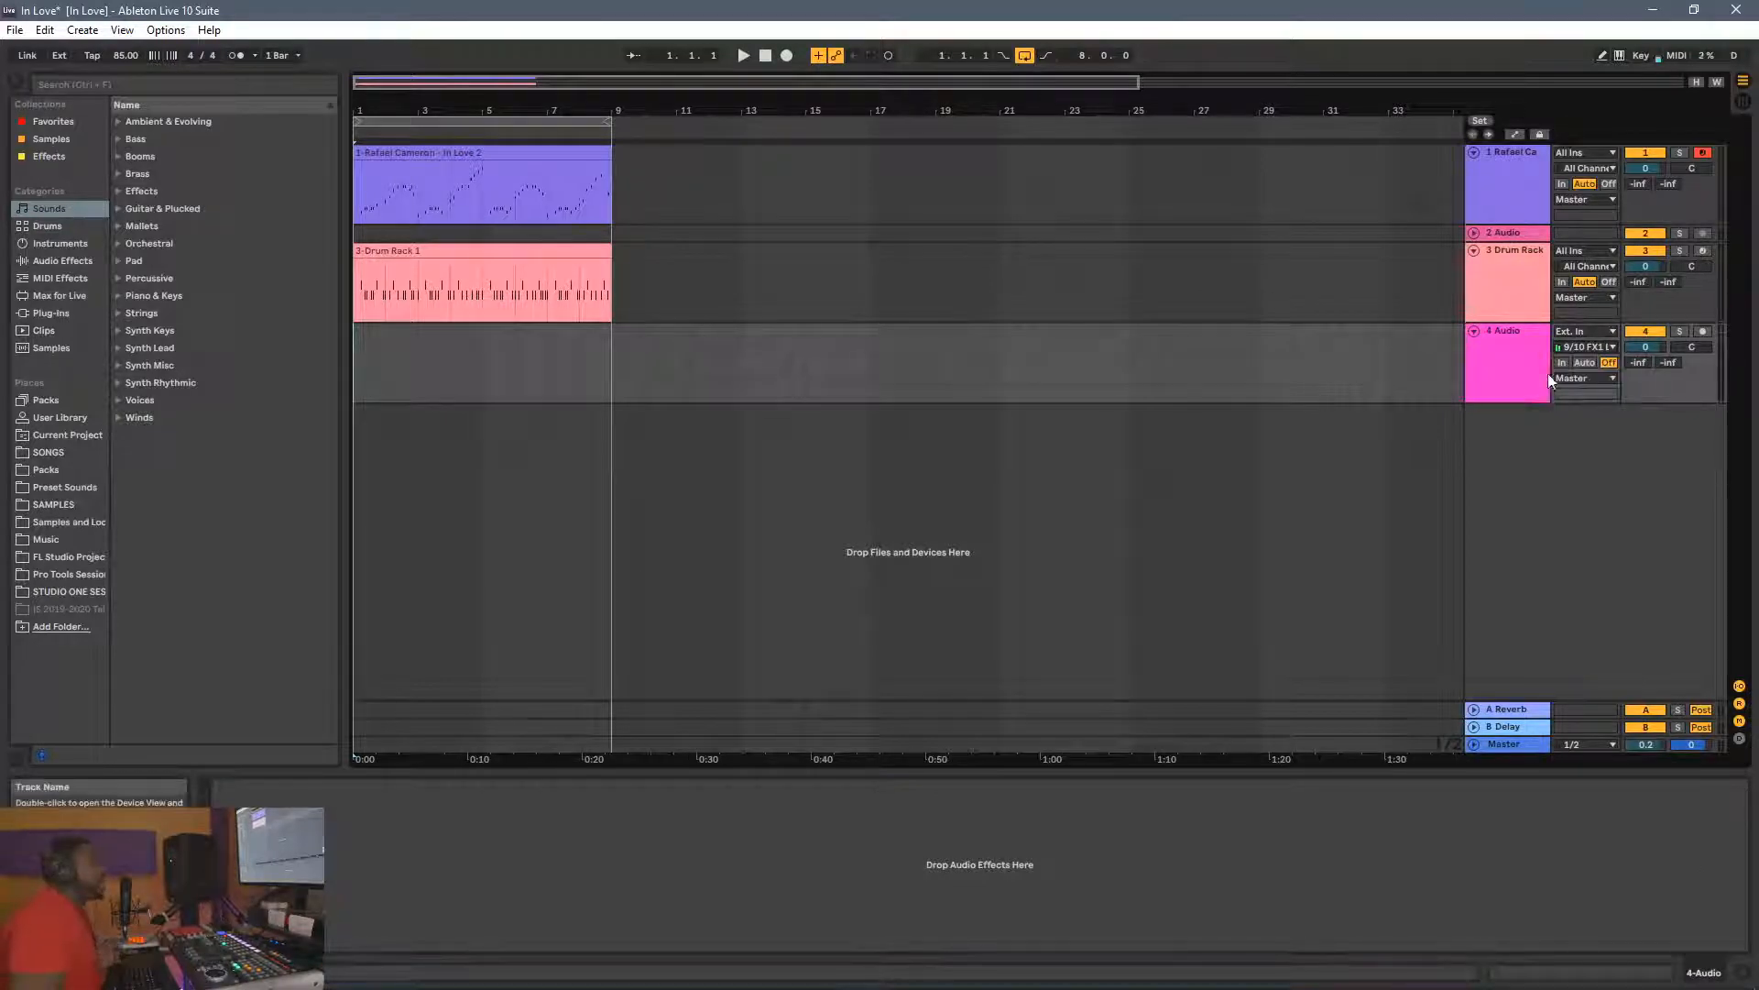
click(1564, 365)
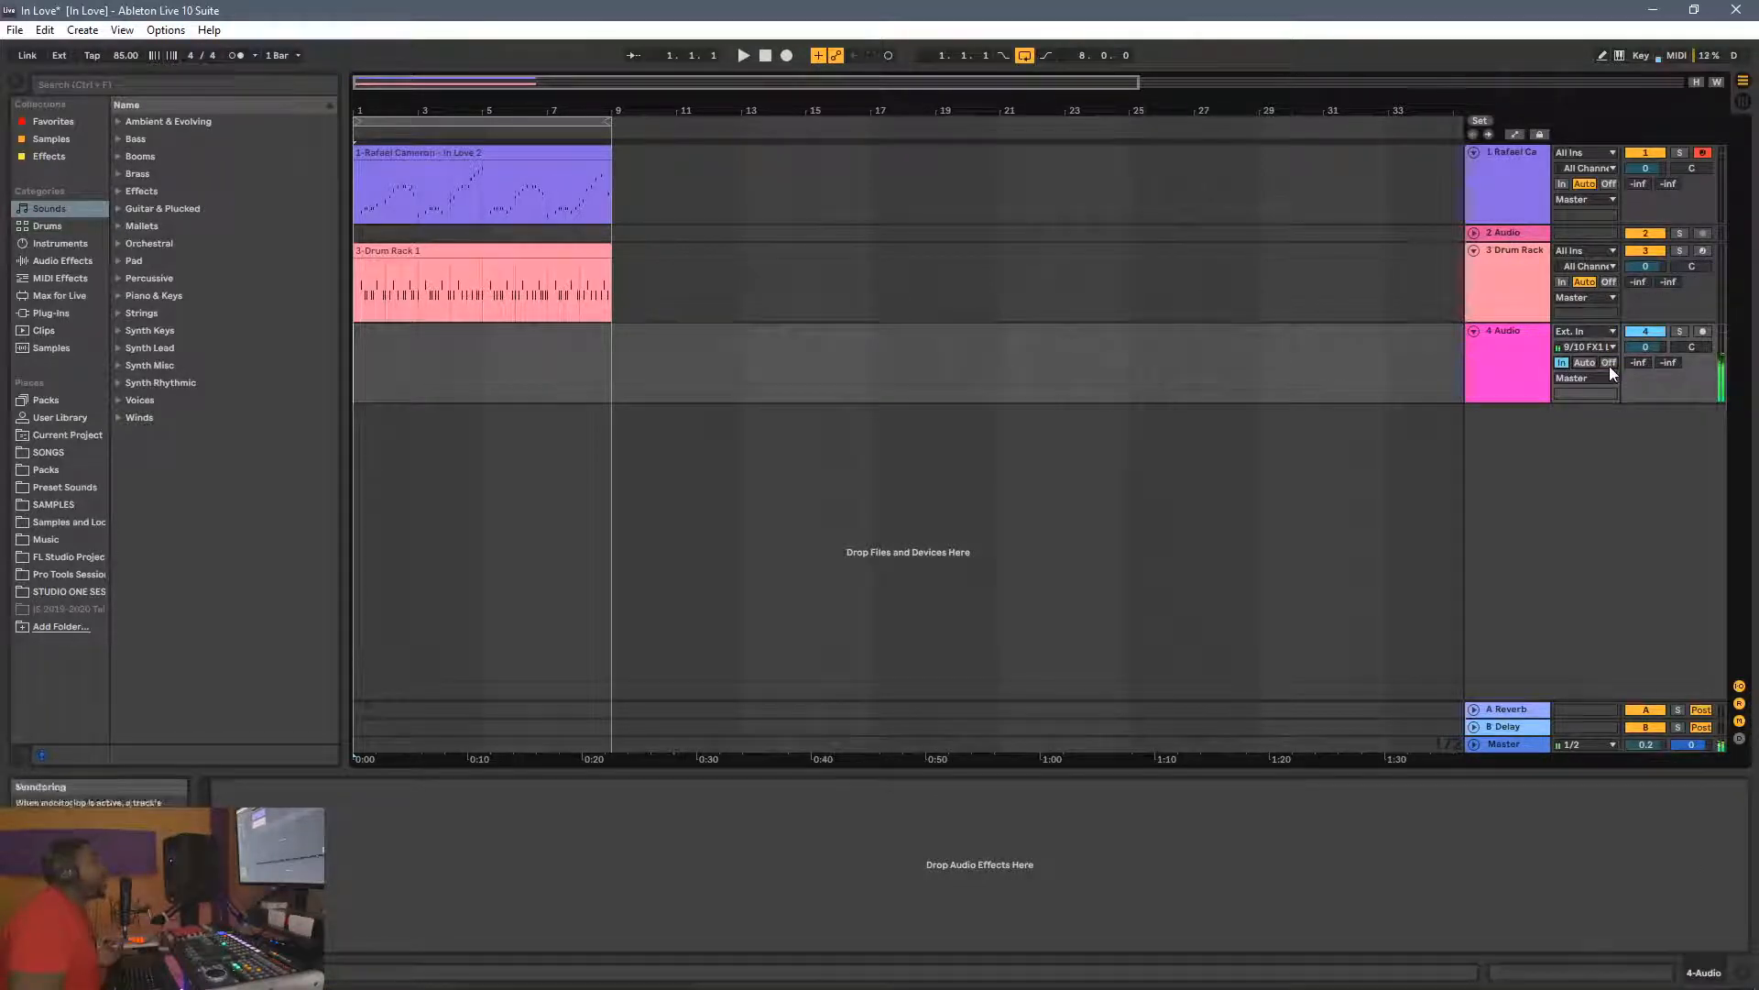
click(1606, 348)
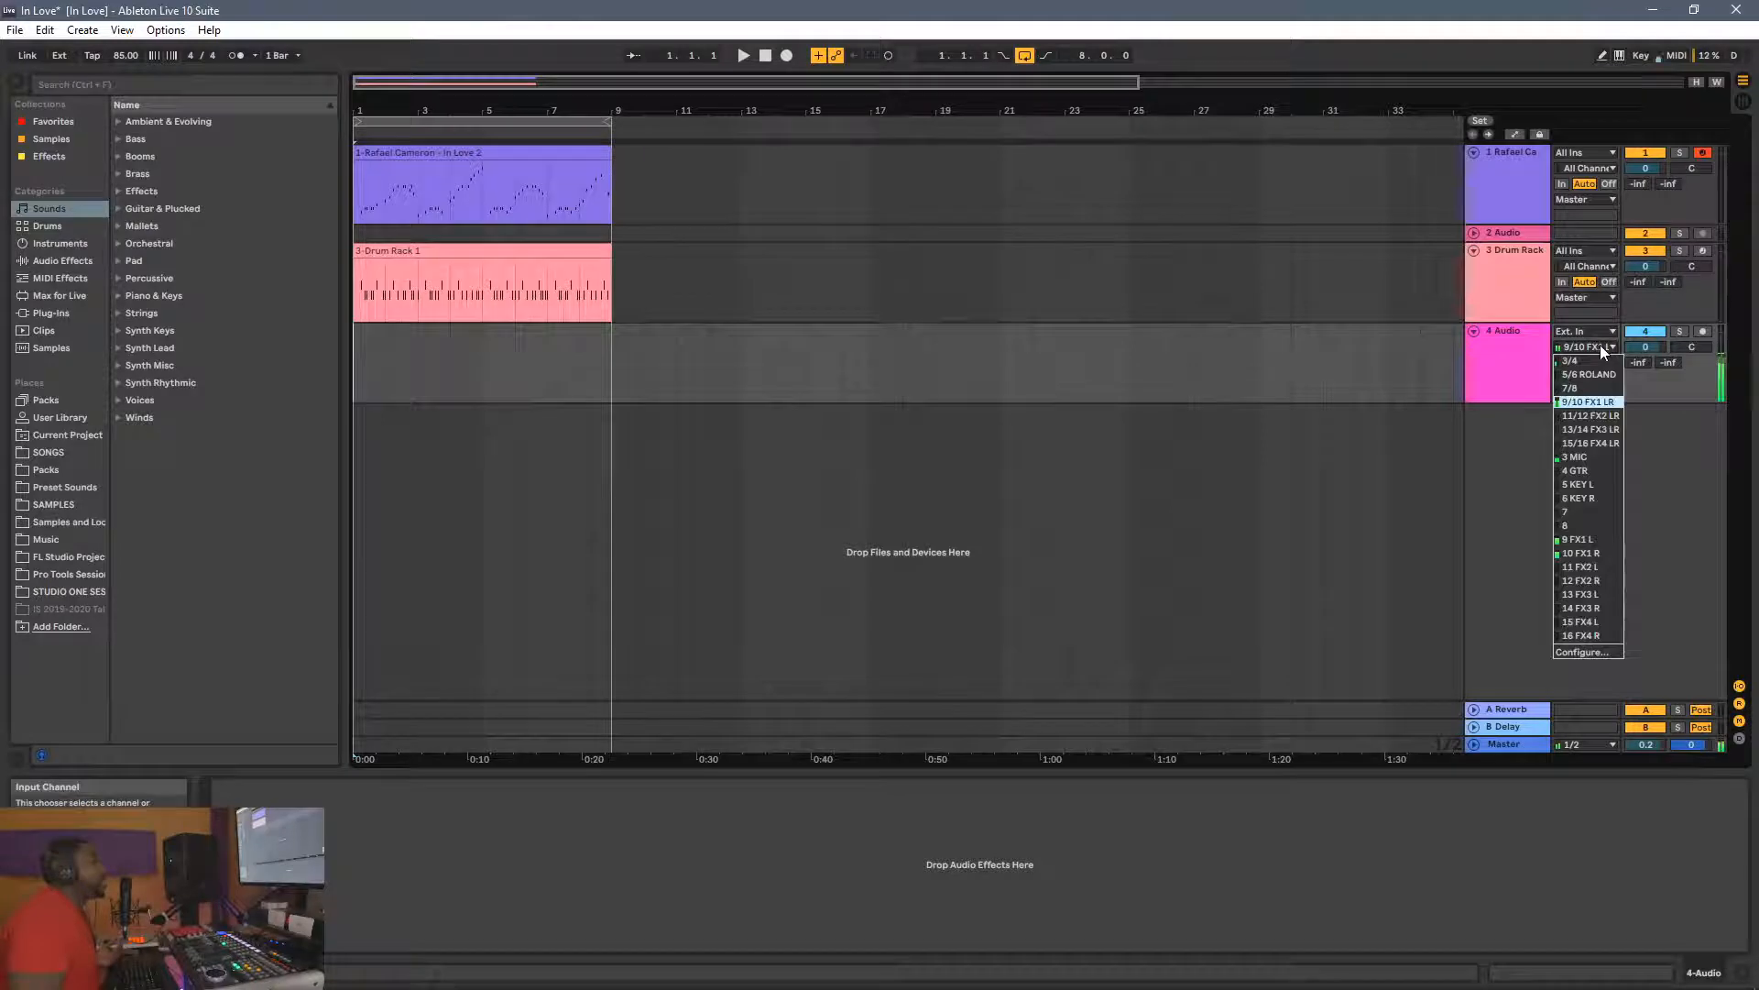
click(1680, 437)
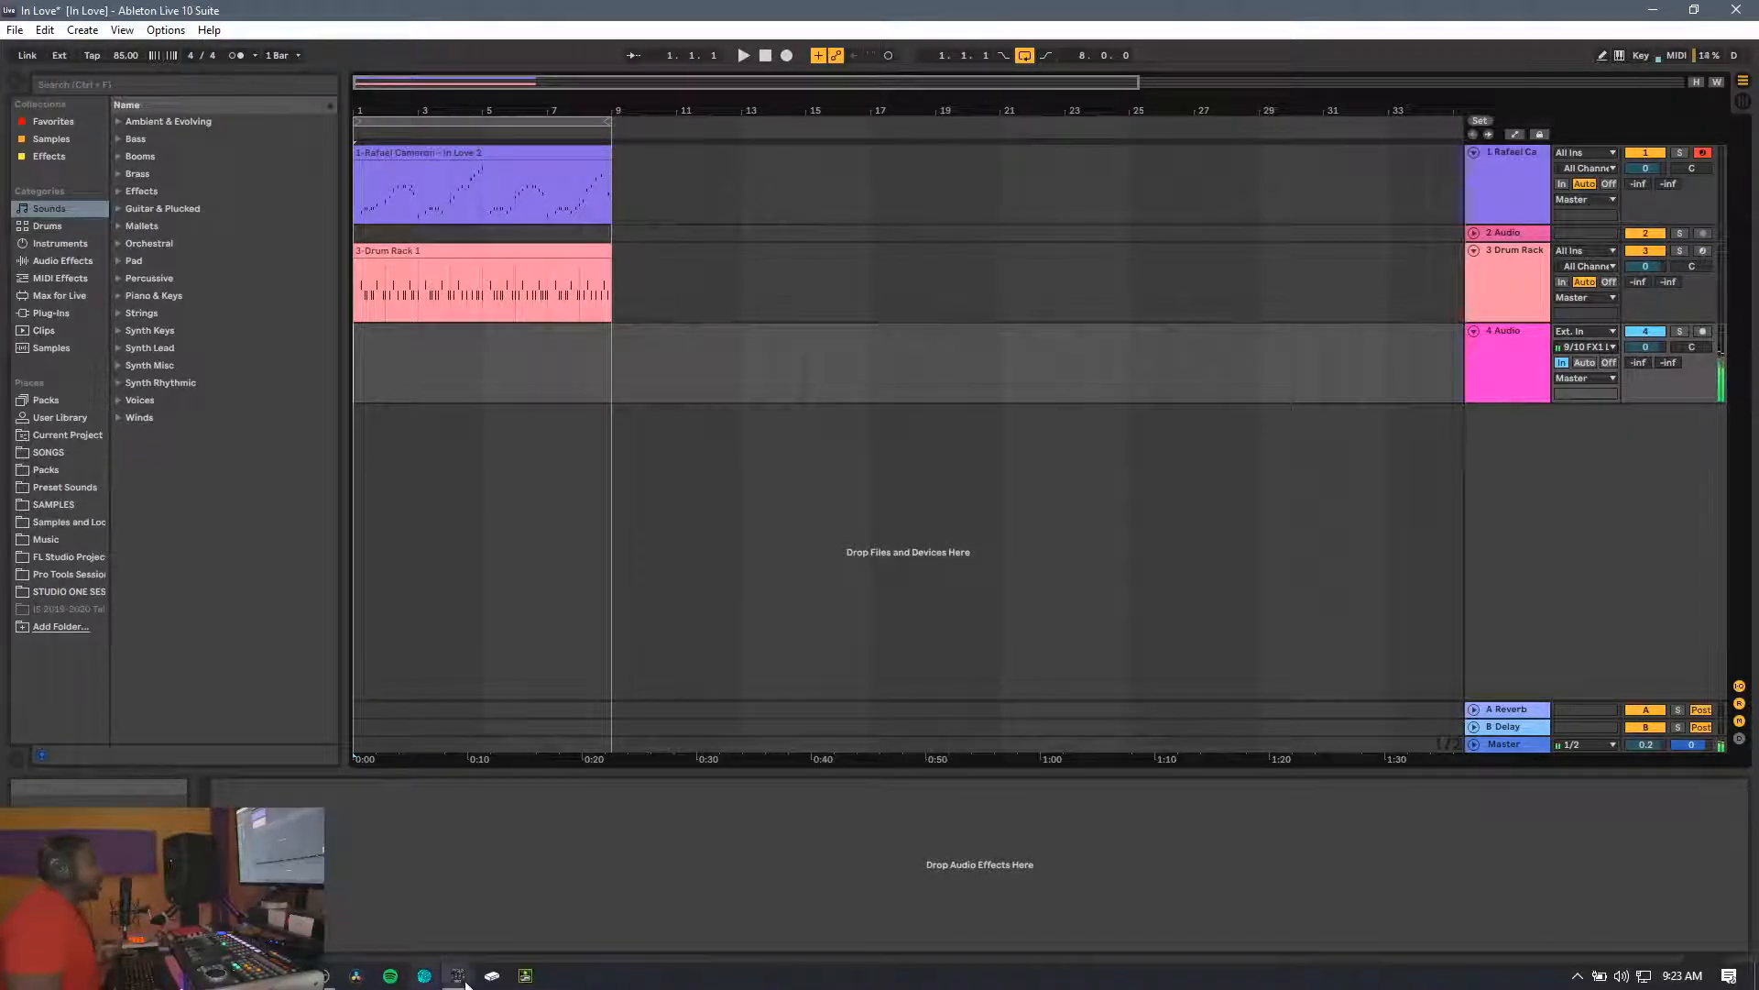
Step: Check the FX 1 meters in M32 Edit, and set the 4 Audio track's monitoring to Off in Ableton Live
mouse_move(458, 977)
click(378, 928)
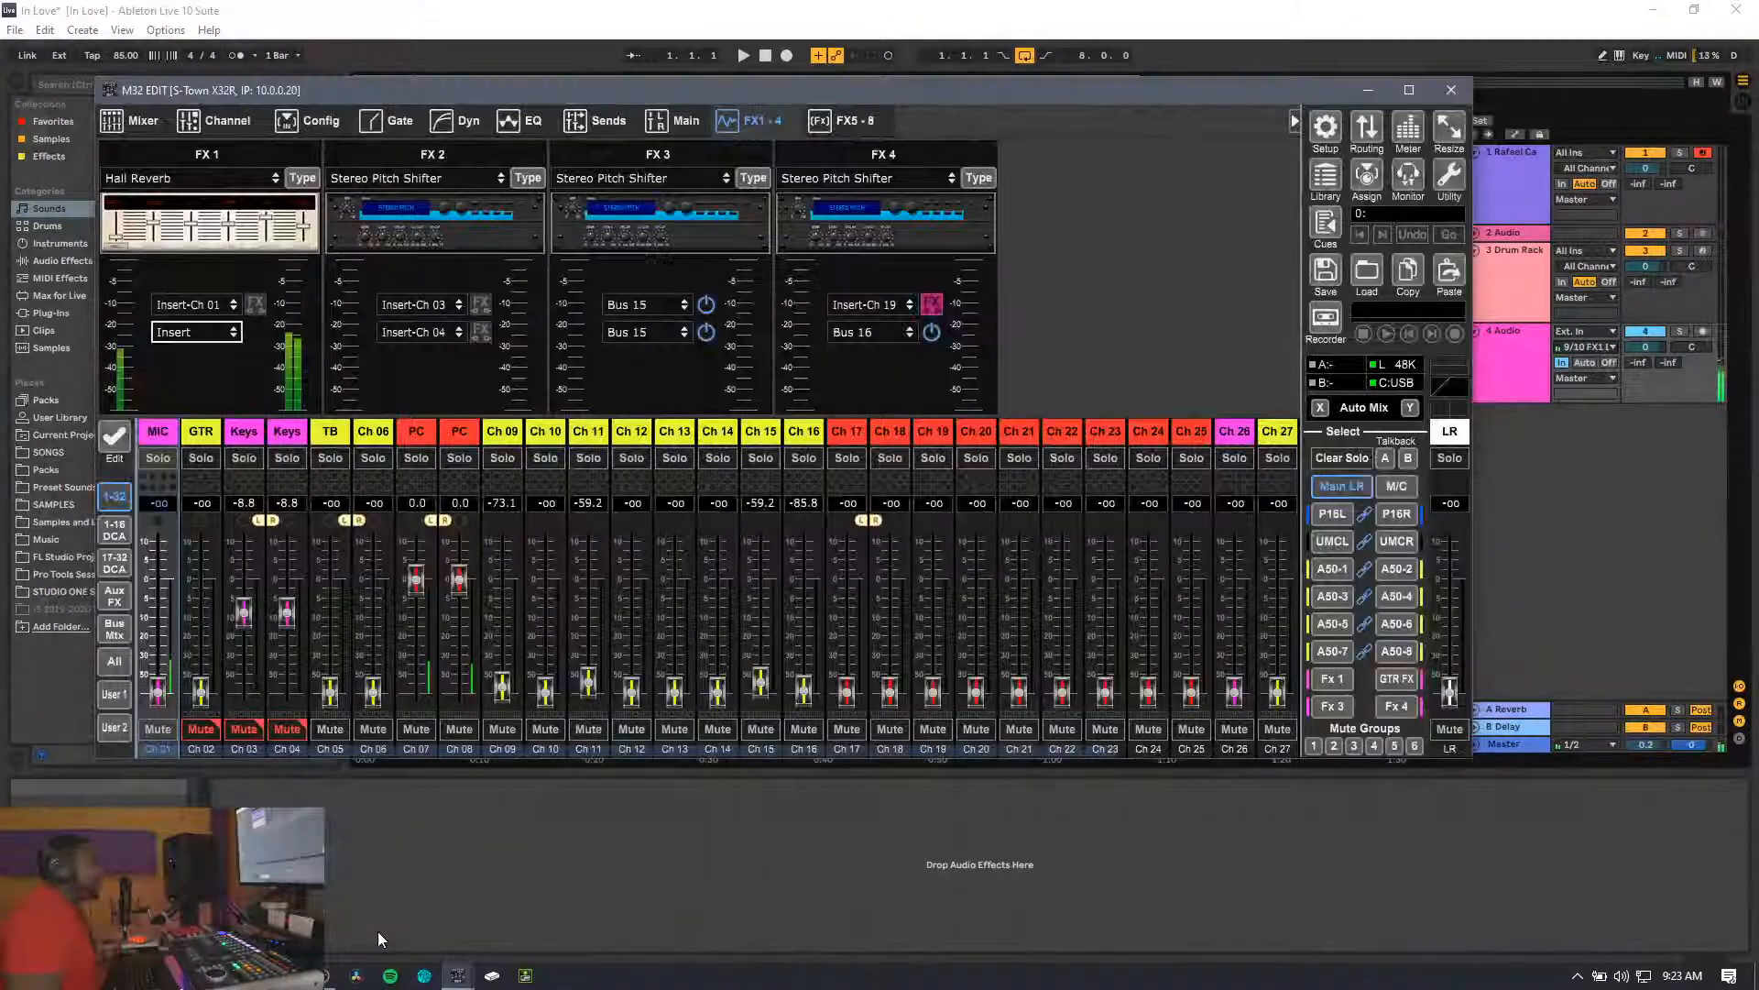
click(1608, 362)
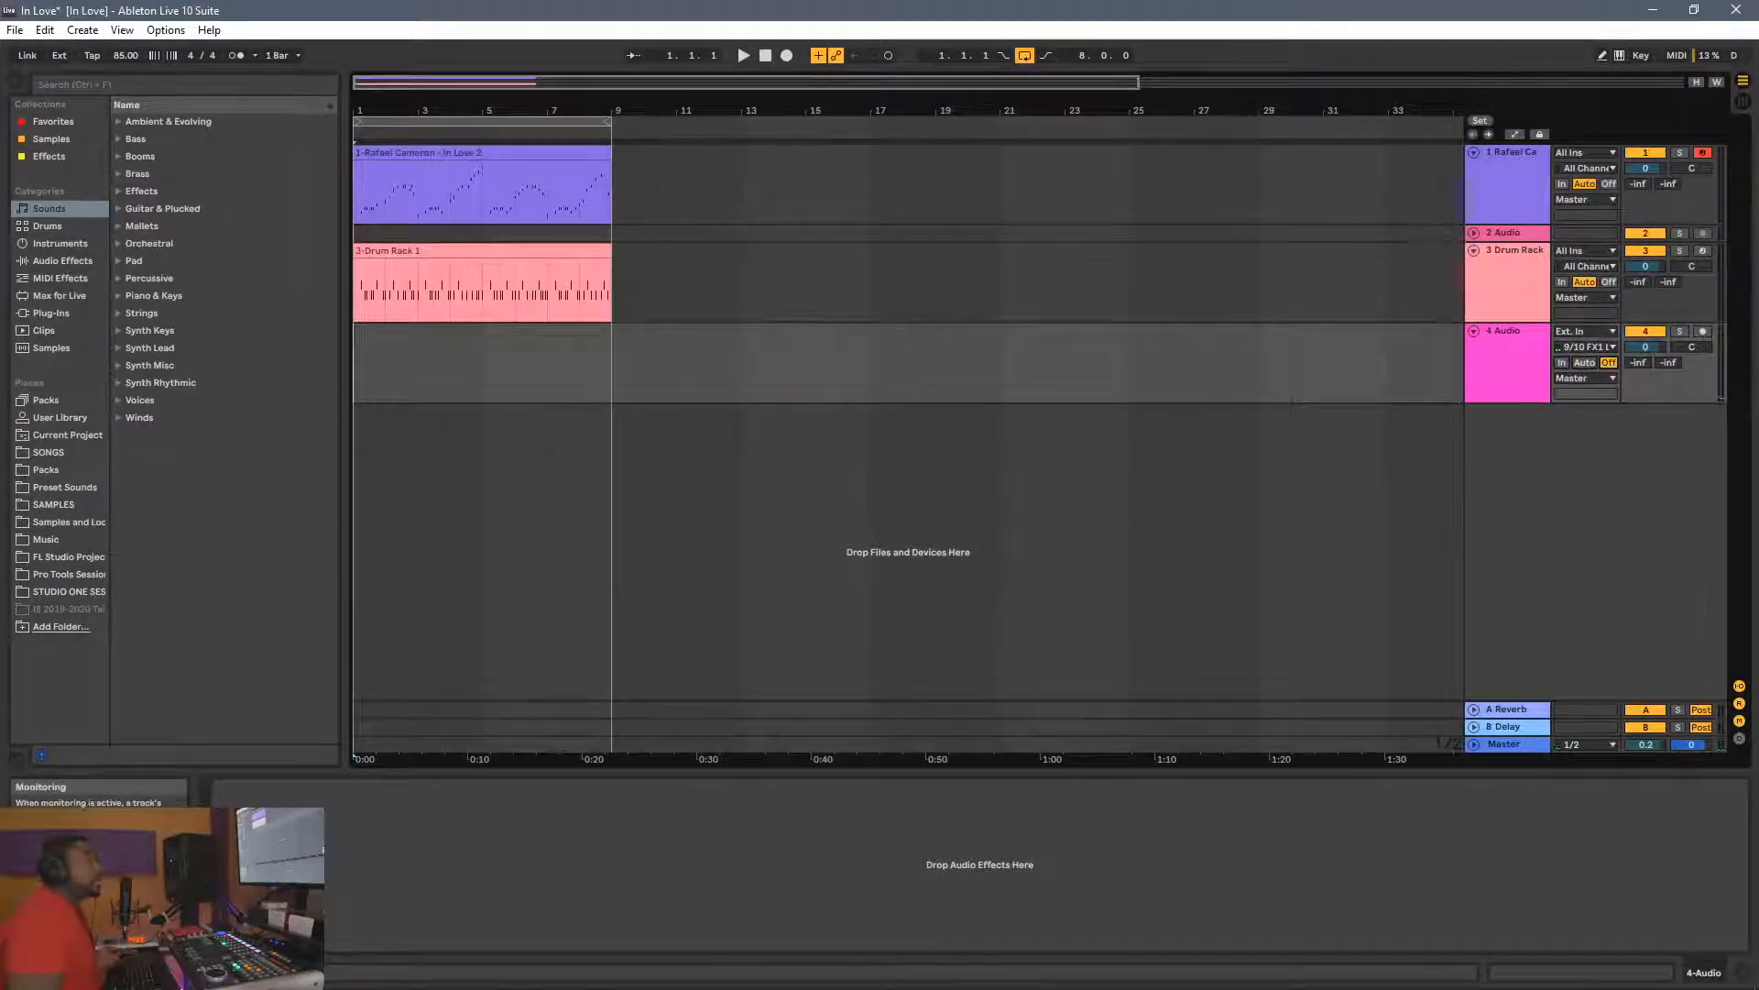
Step: Set the 4 Audio track's input channel to 5/6 ROLAND and its monitoring to In
click(1613, 346)
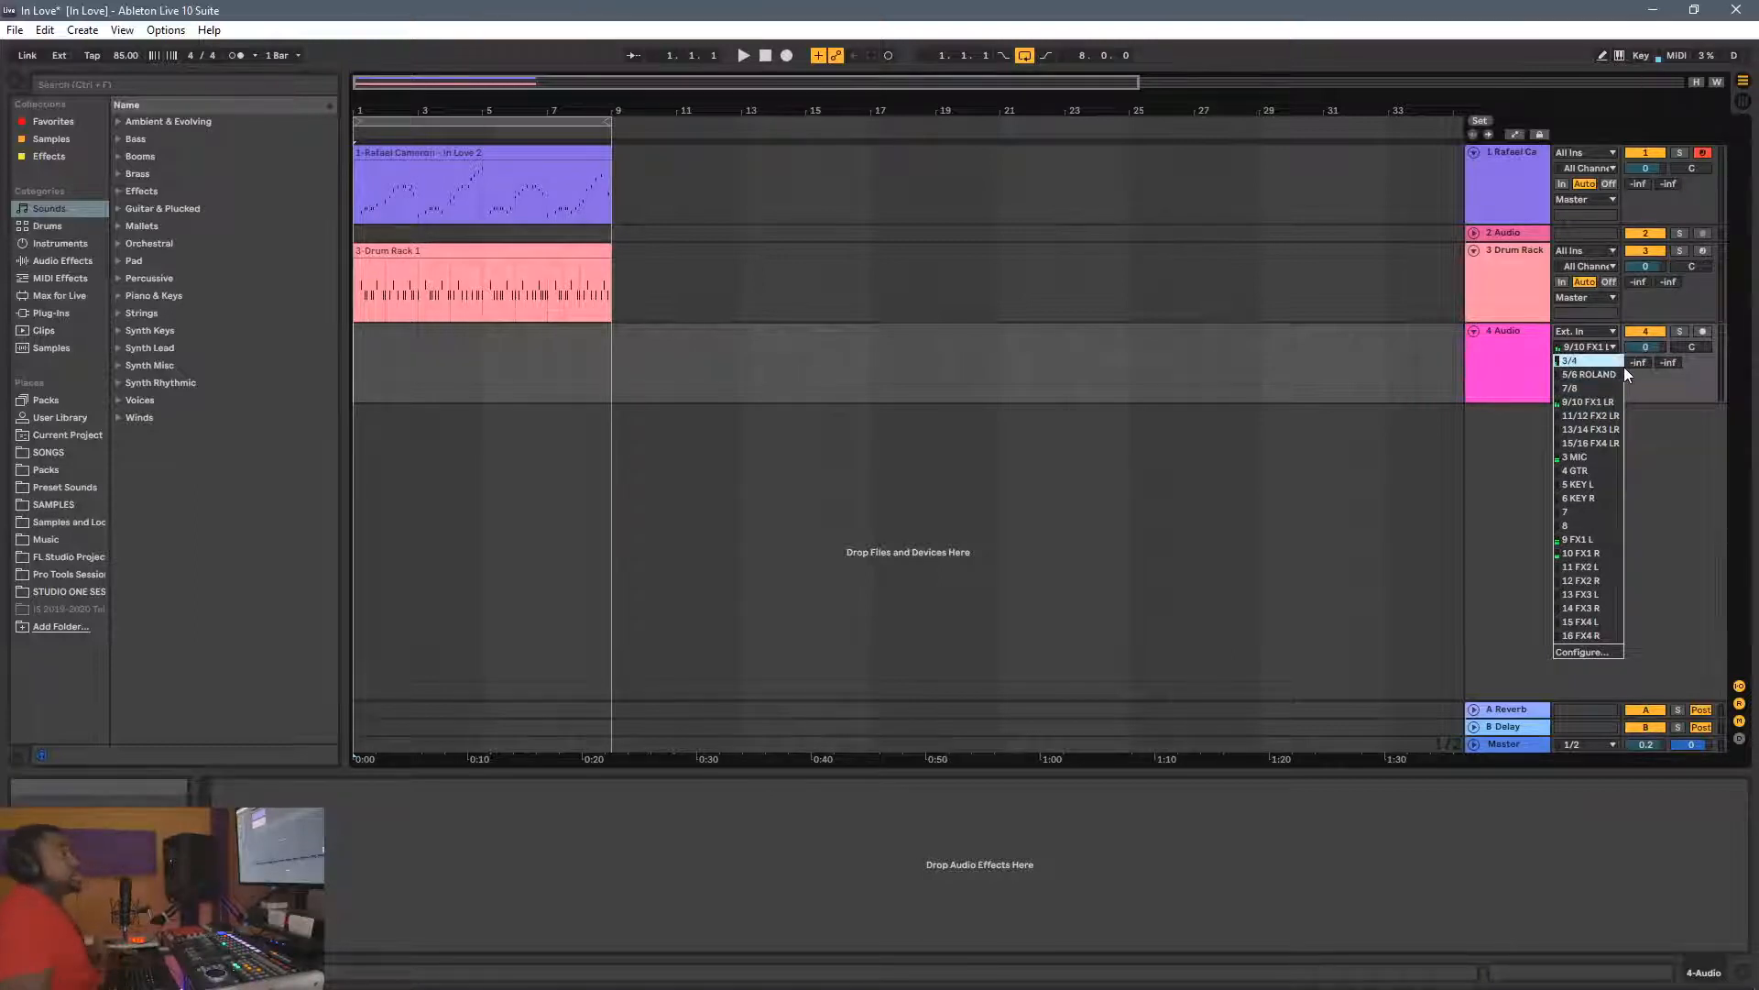
click(1609, 380)
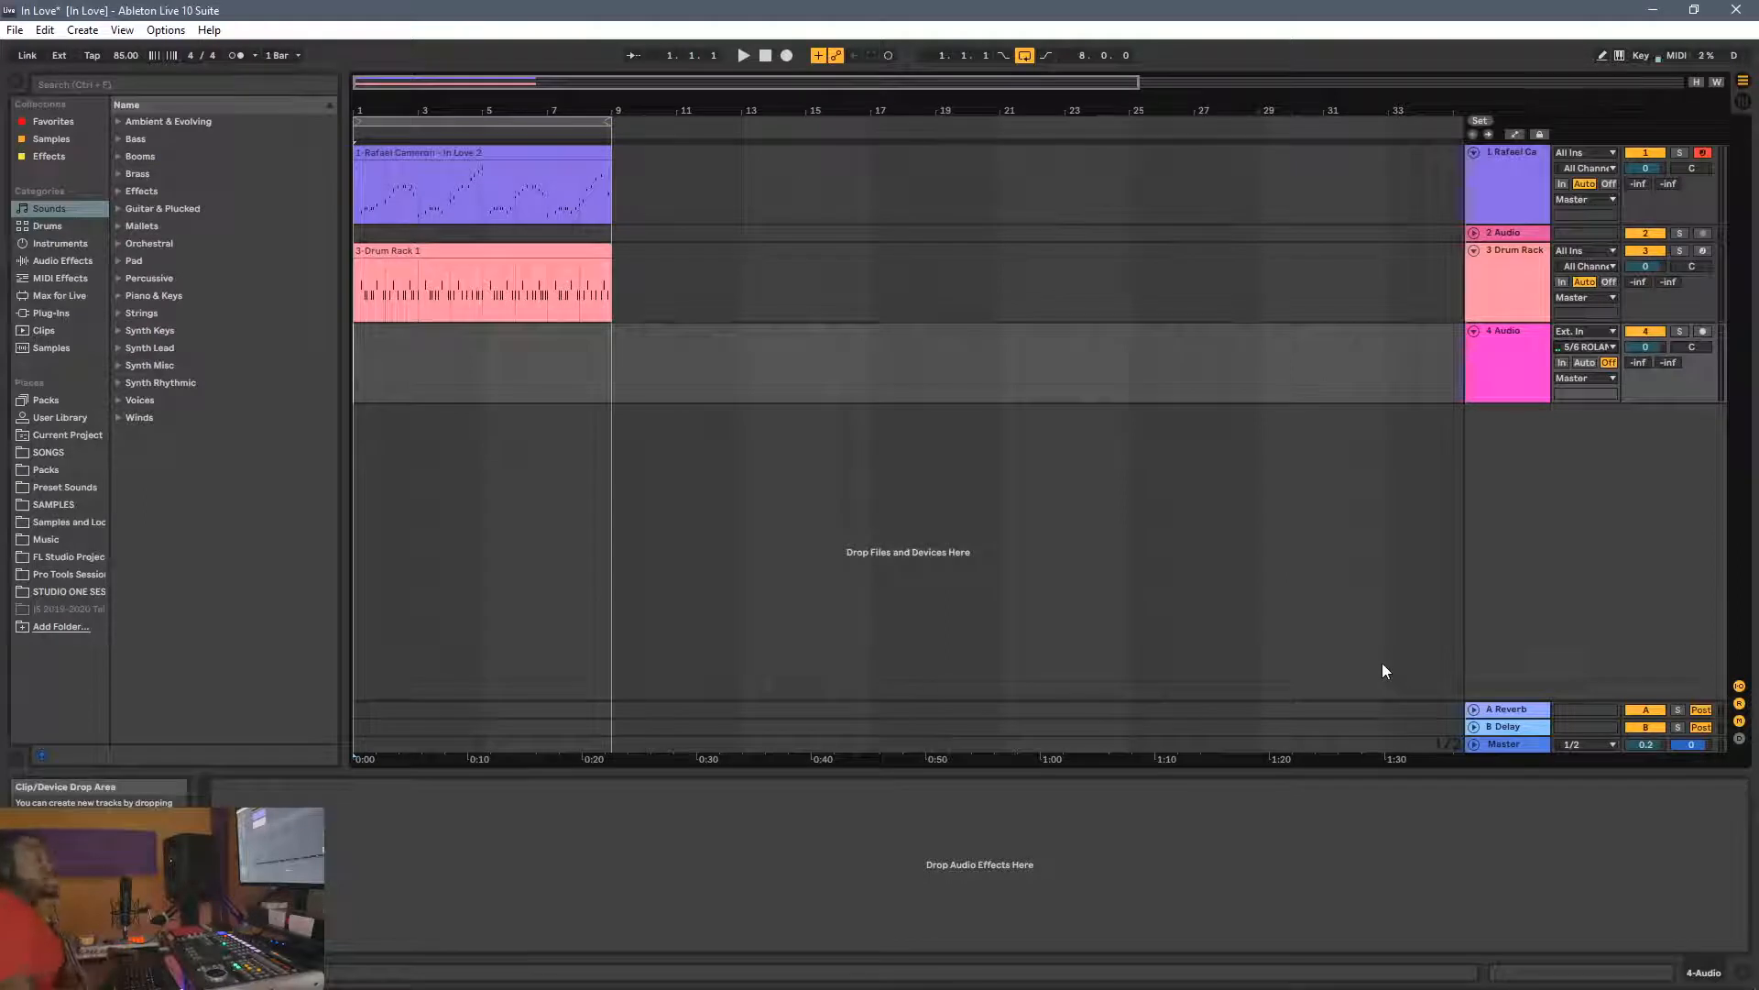
click(1562, 362)
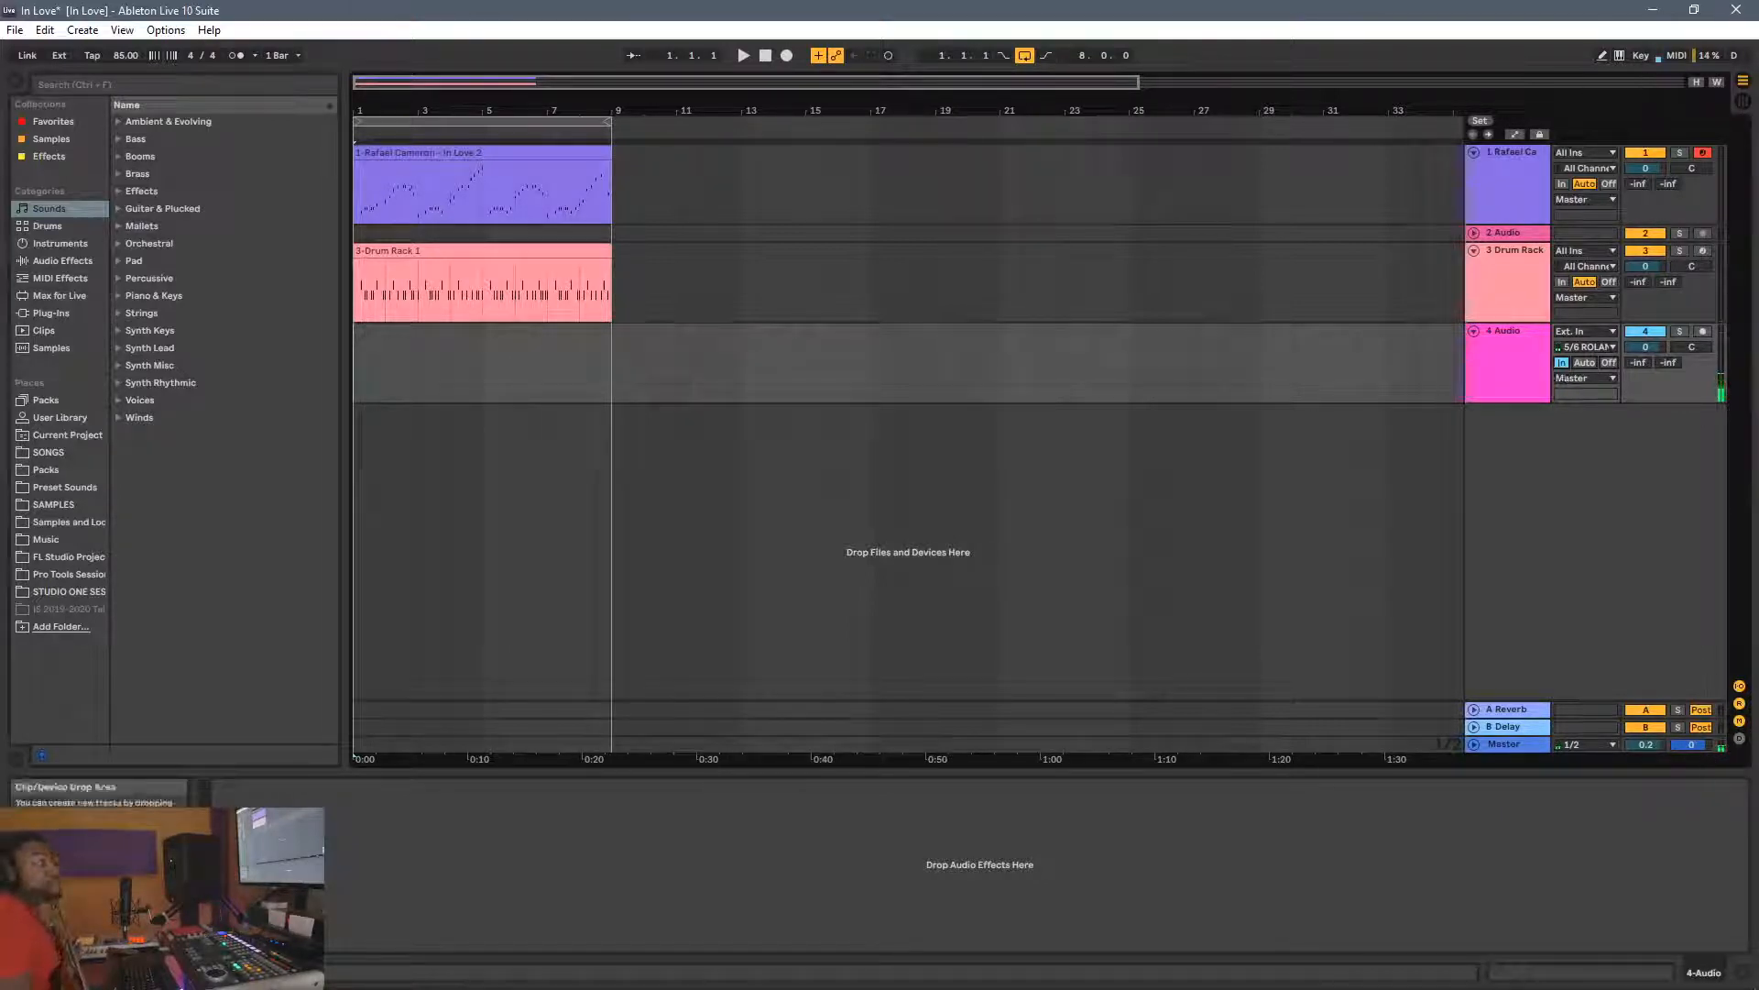
Step: Switch to M32 Edit and examine the semitone setting of the FX 2 Stereo Pitch Shifter, closing its editor
mouse_move(483, 982)
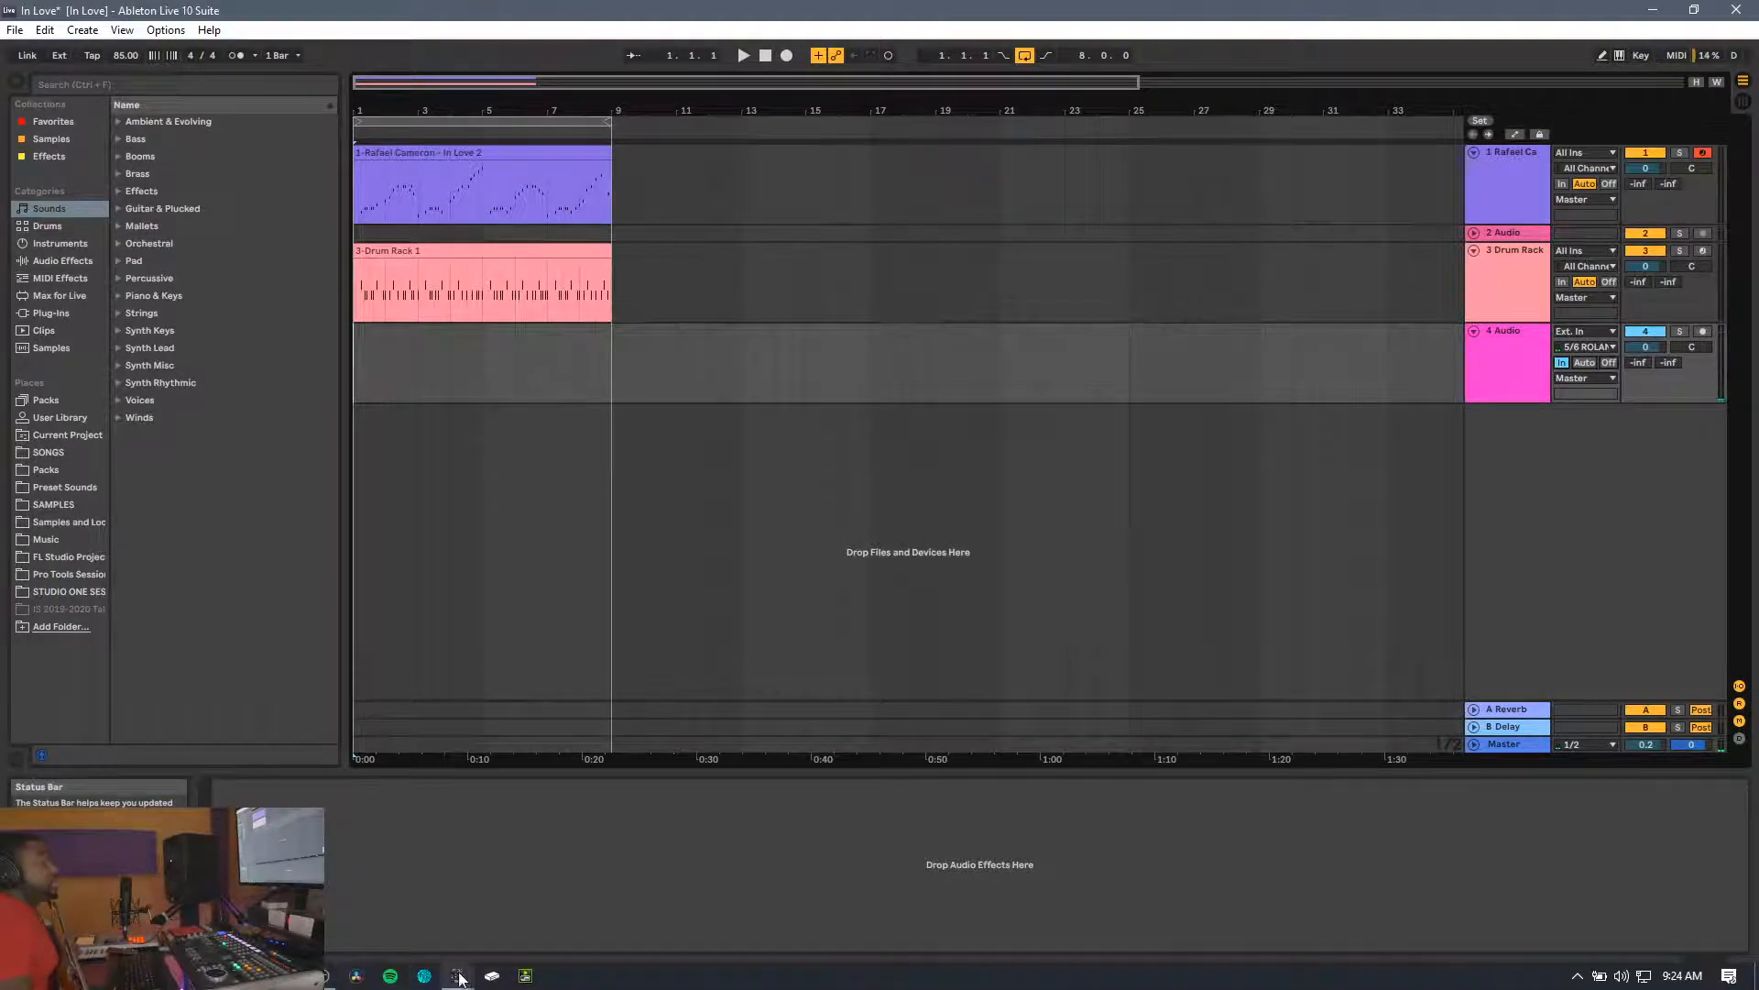
click(486, 893)
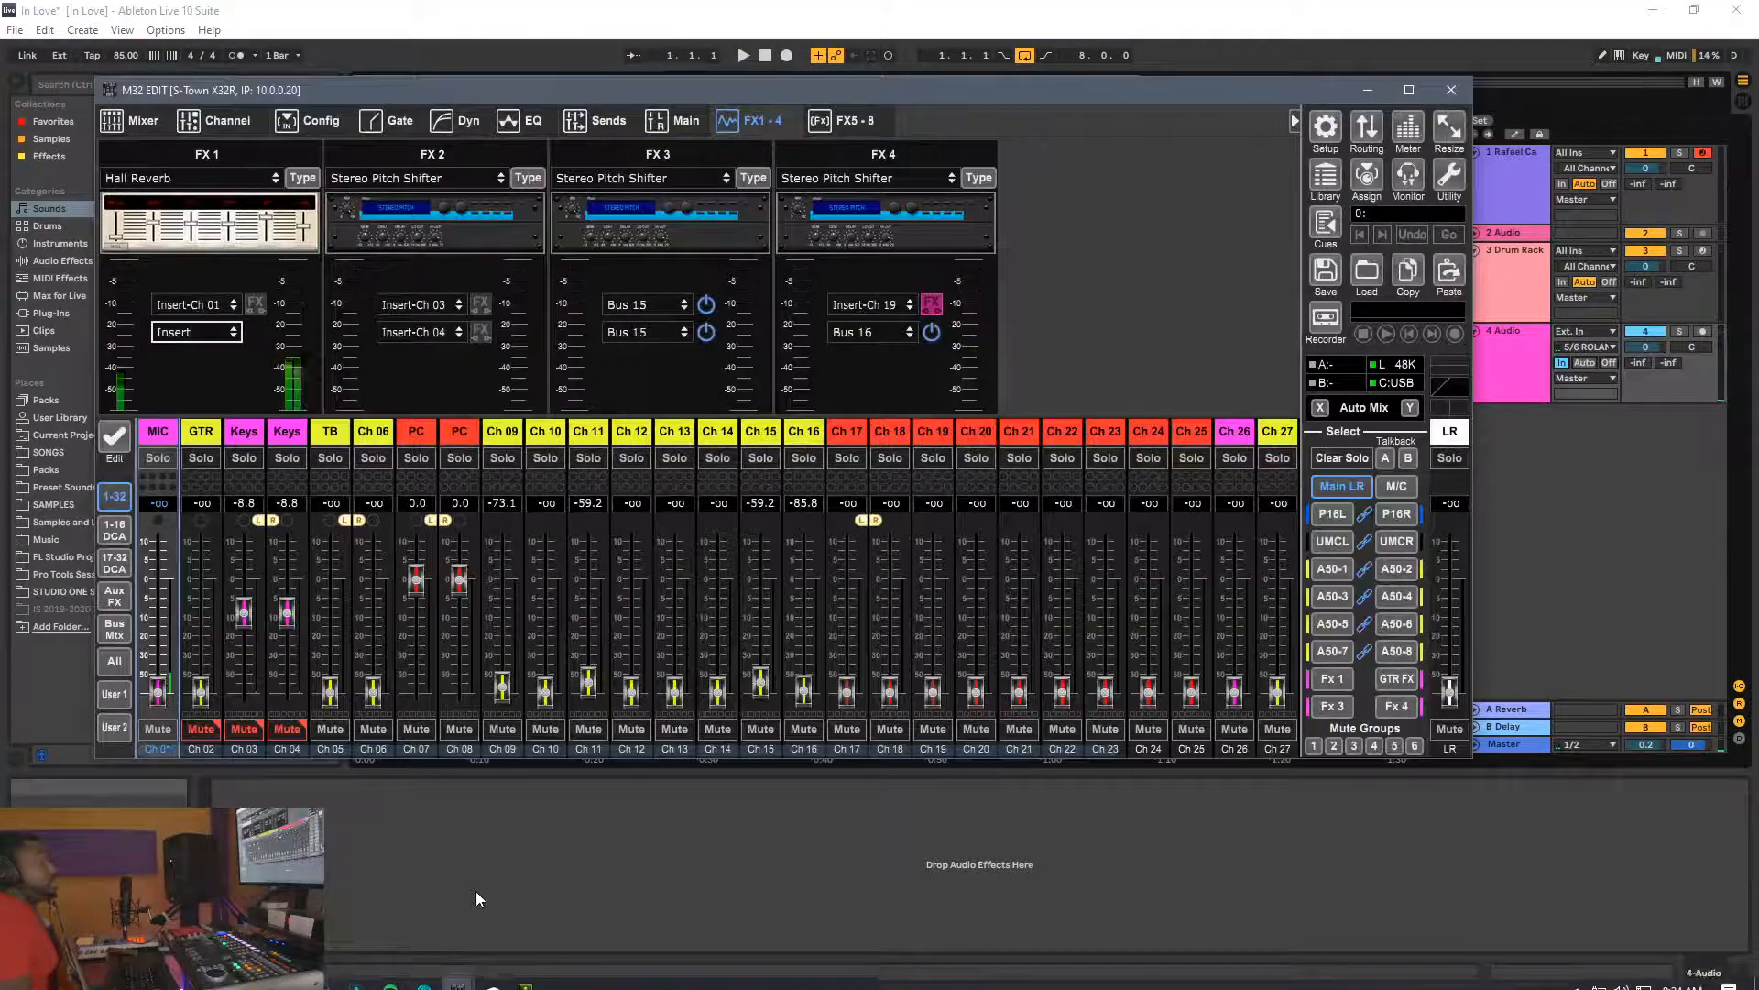
click(459, 216)
mouse_move(624, 316)
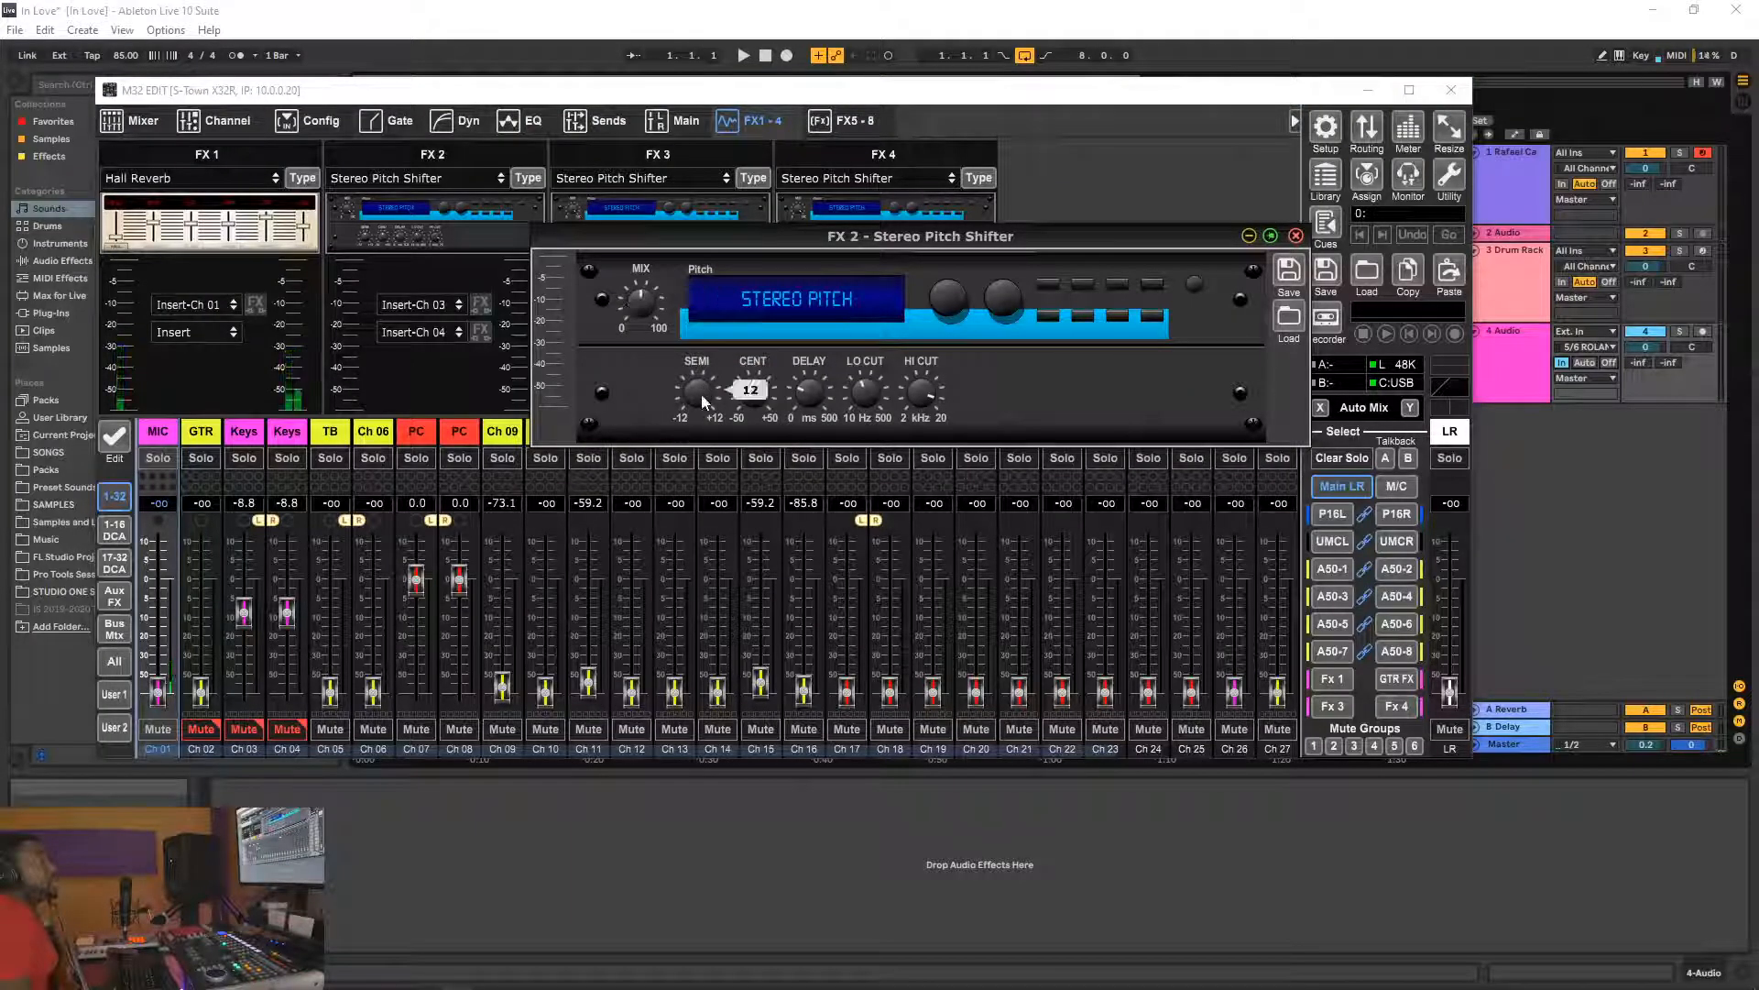
click(1296, 236)
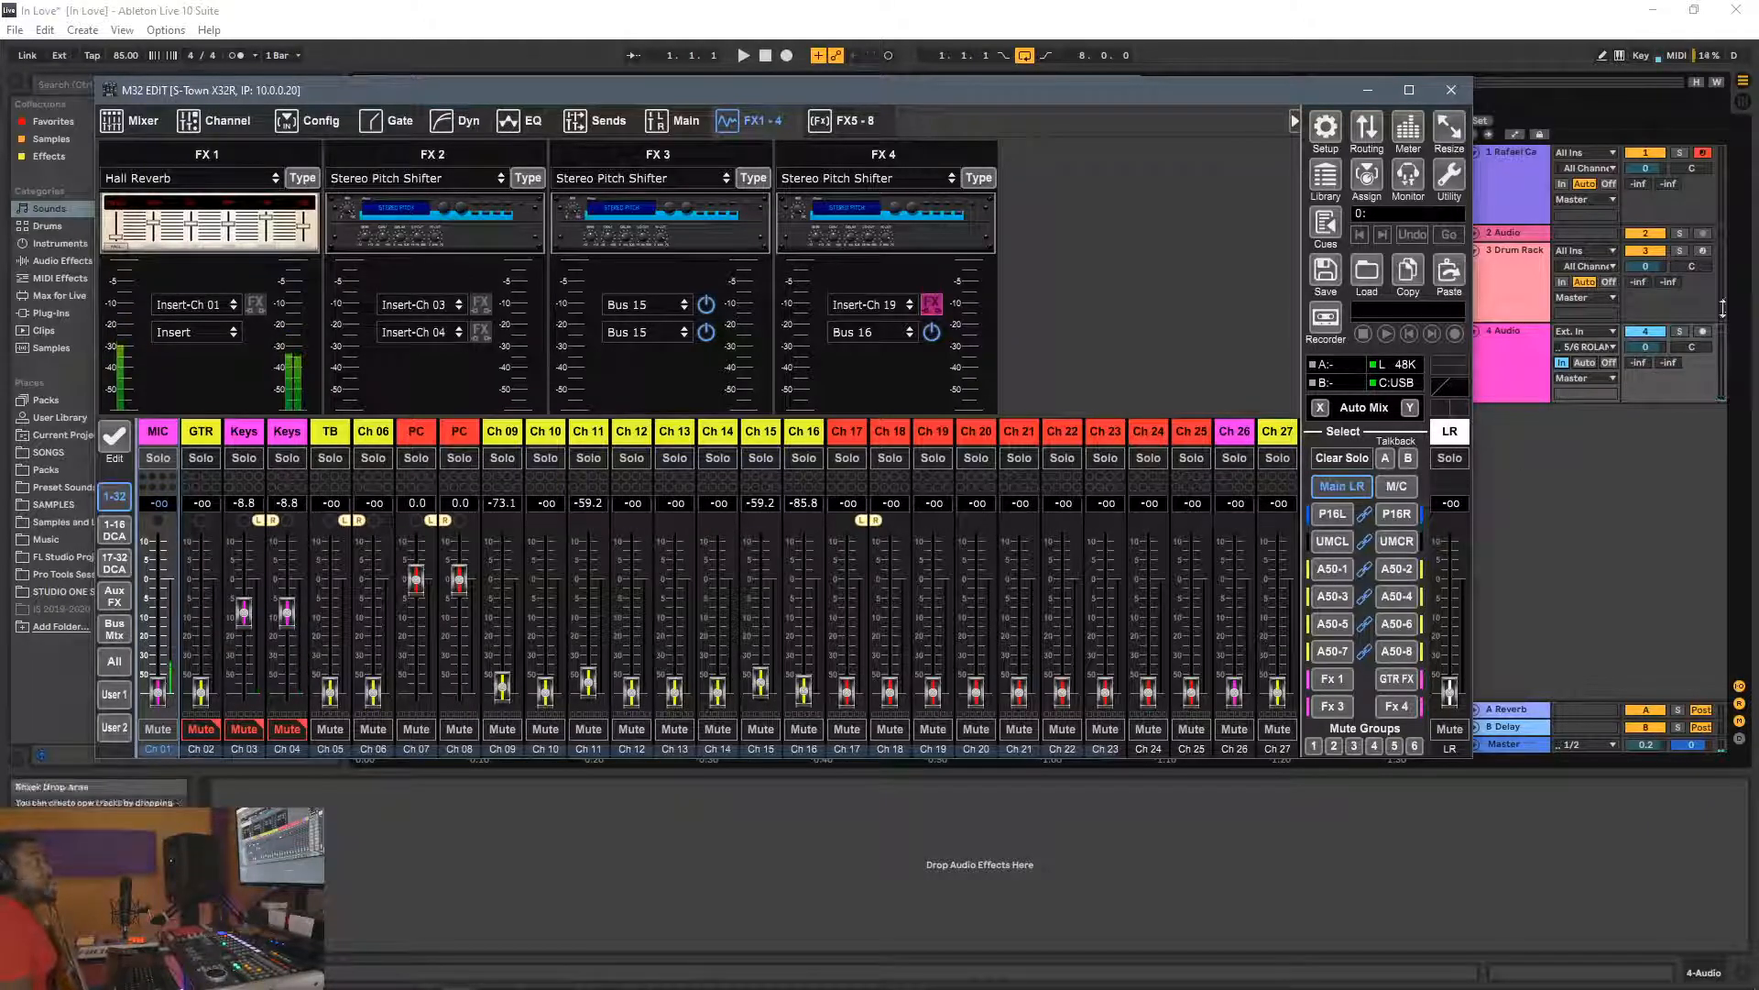
Step: Return to Ableton Live and set the 4 Audio track's input channel to 11/12 FX2 LR
click(1653, 585)
click(1588, 347)
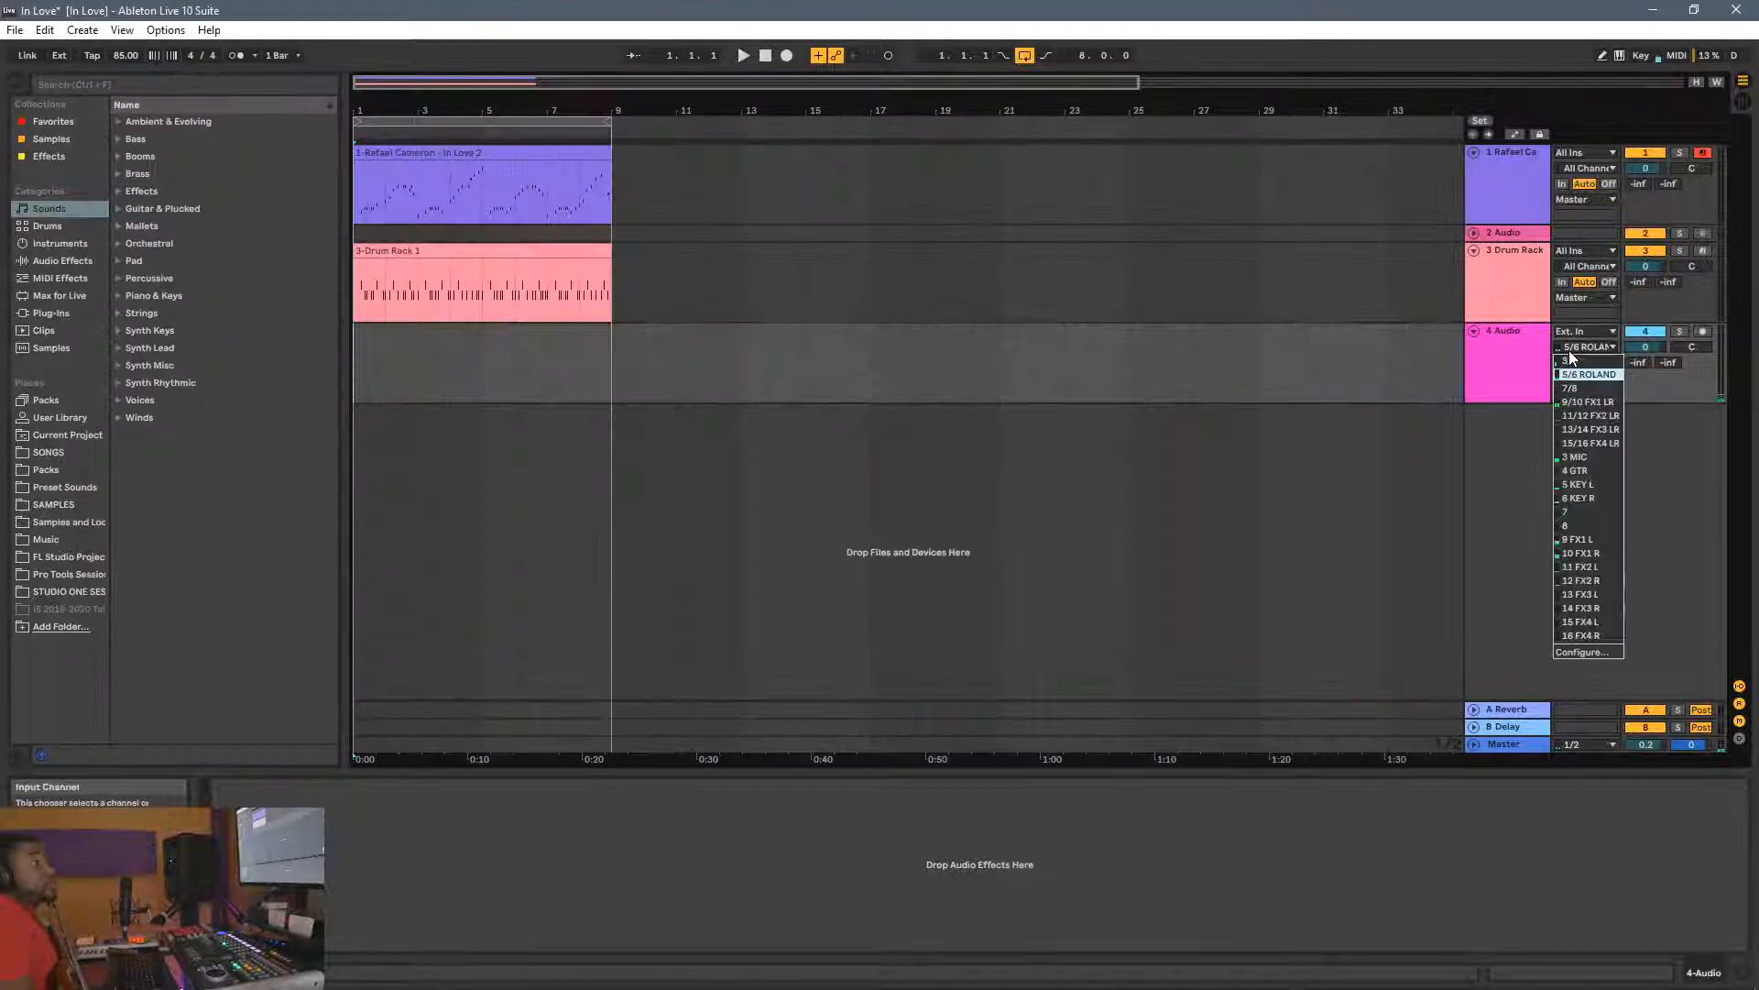
click(1597, 418)
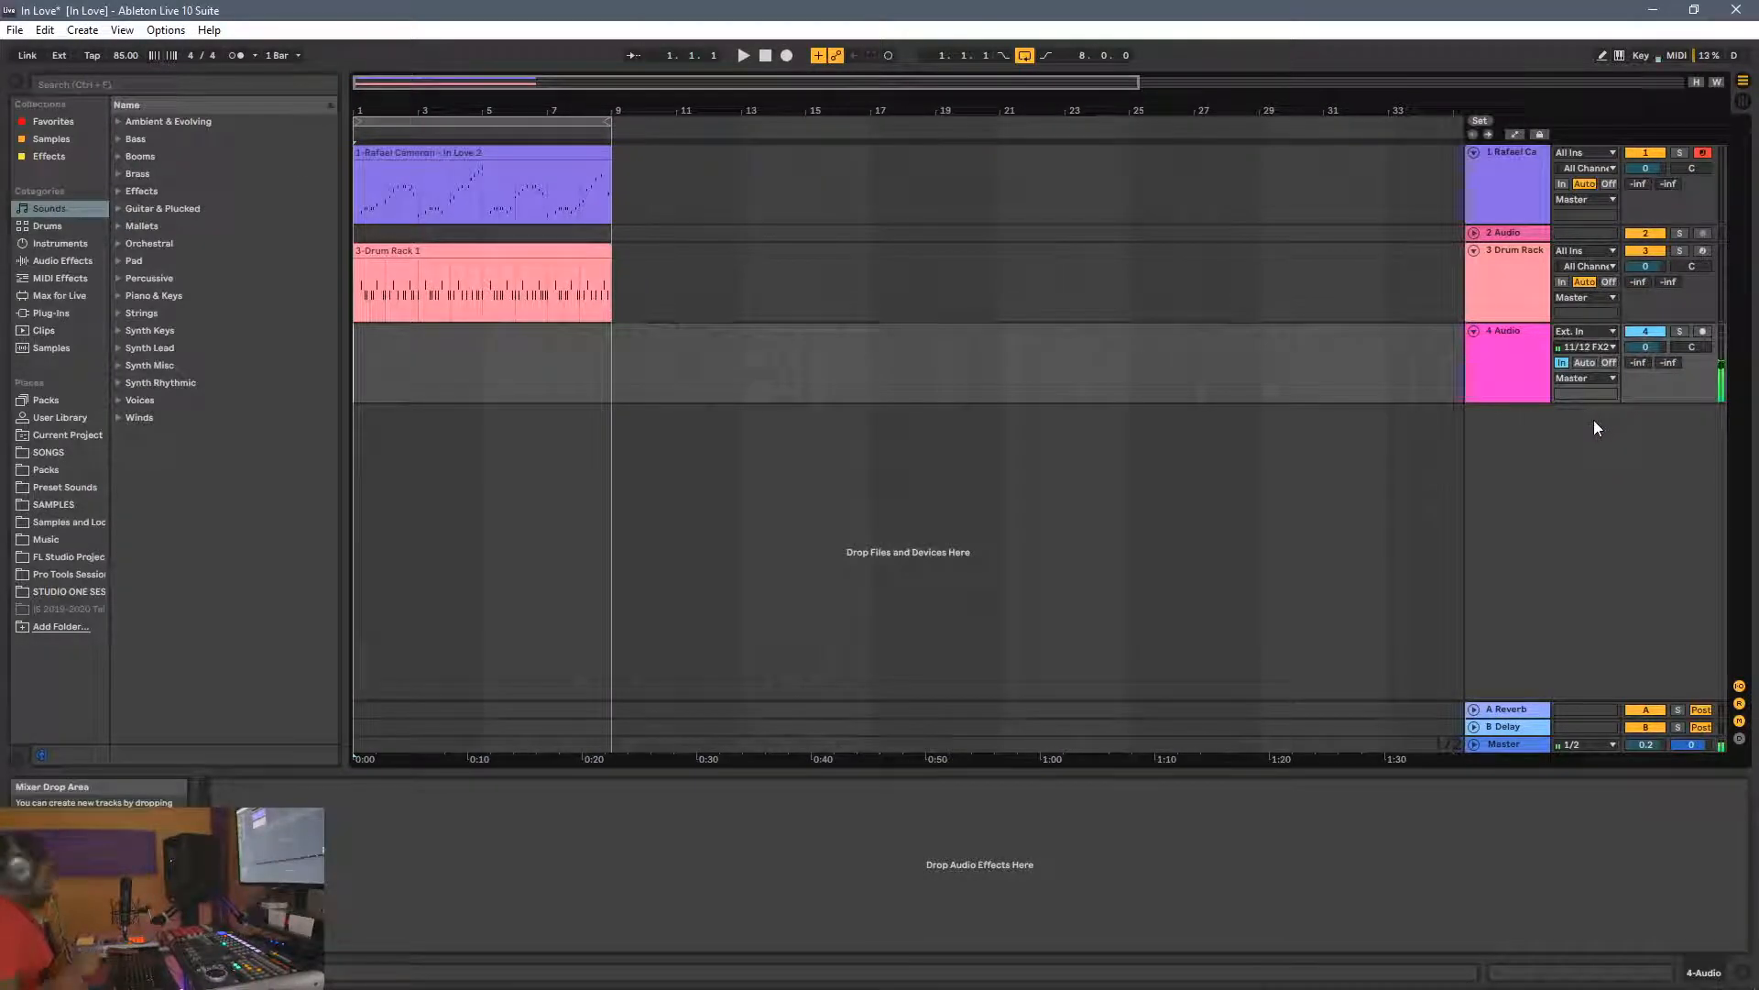